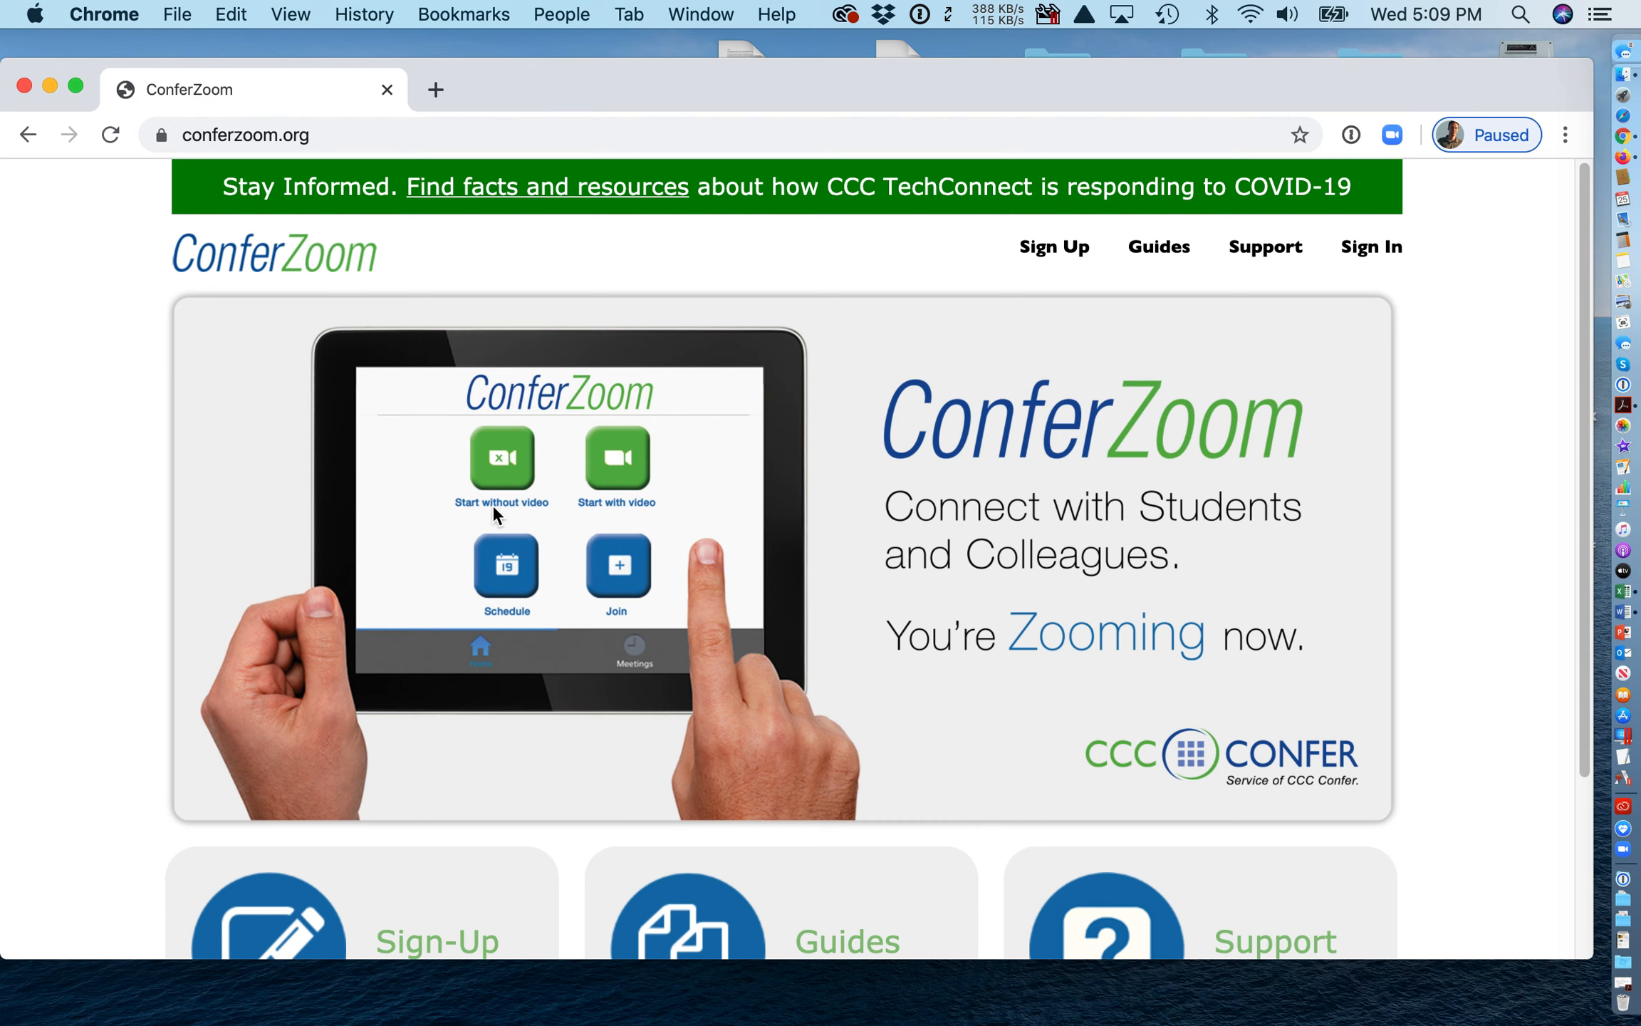
Look over the ConferZoom home page and open its sign-in page
scroll(834, 636, down, 2)
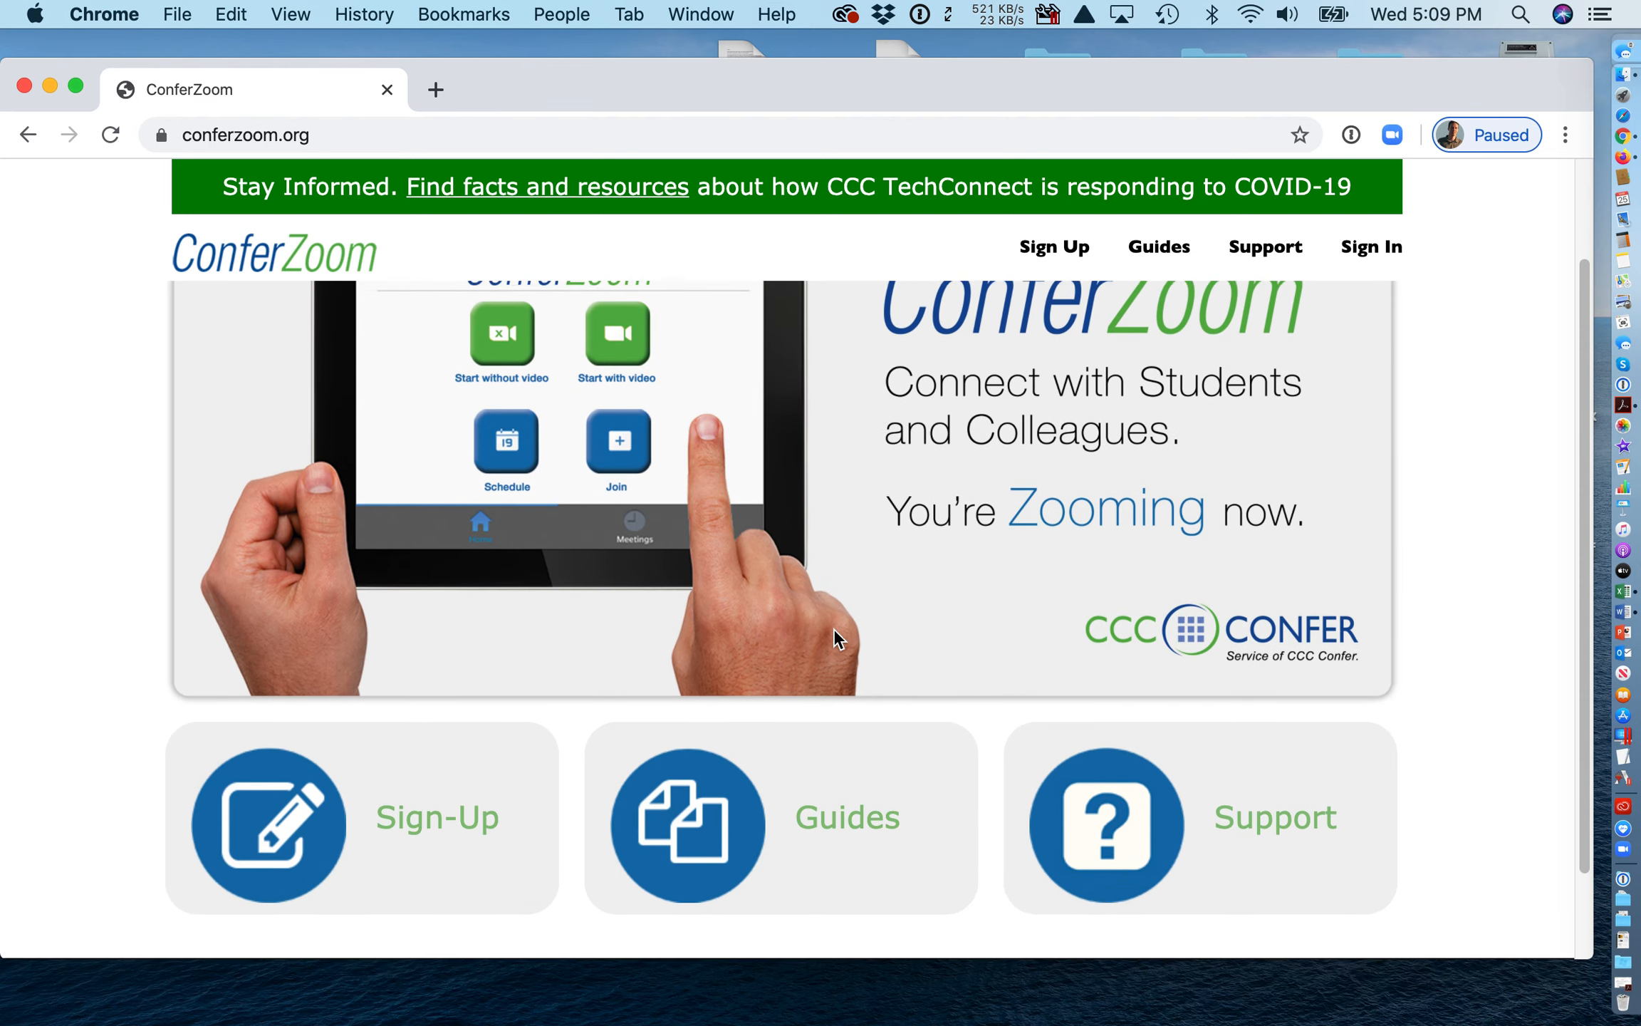
scroll(833, 628, up, 3)
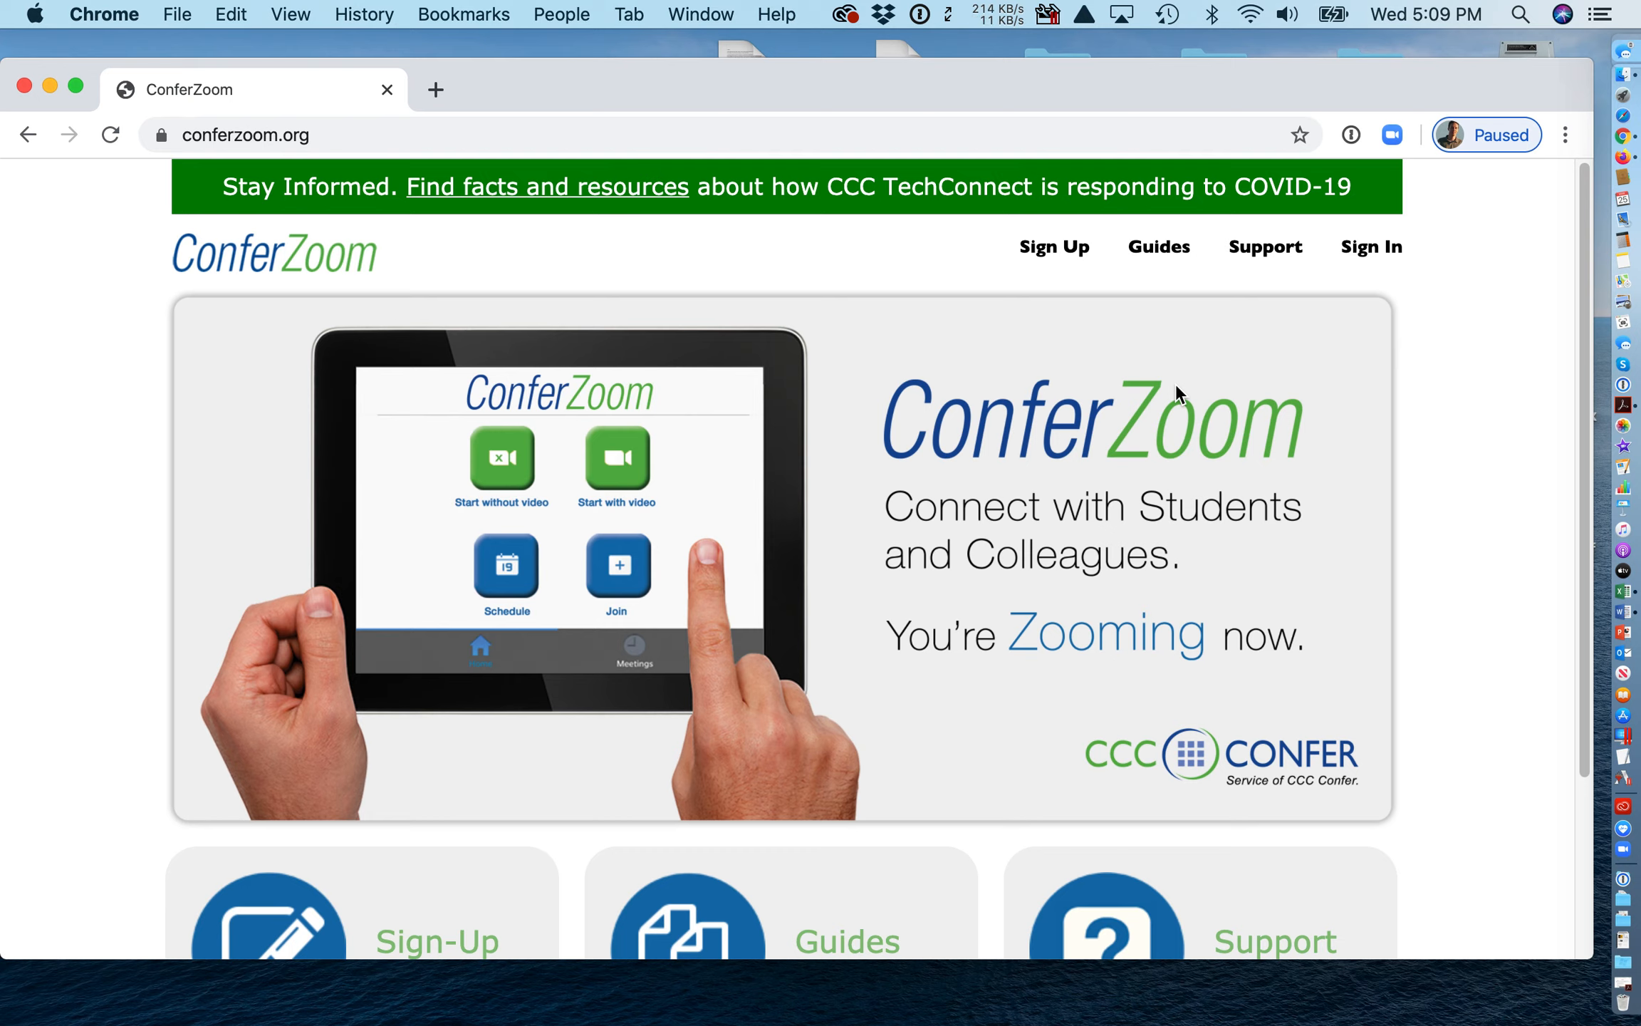
click(1361, 250)
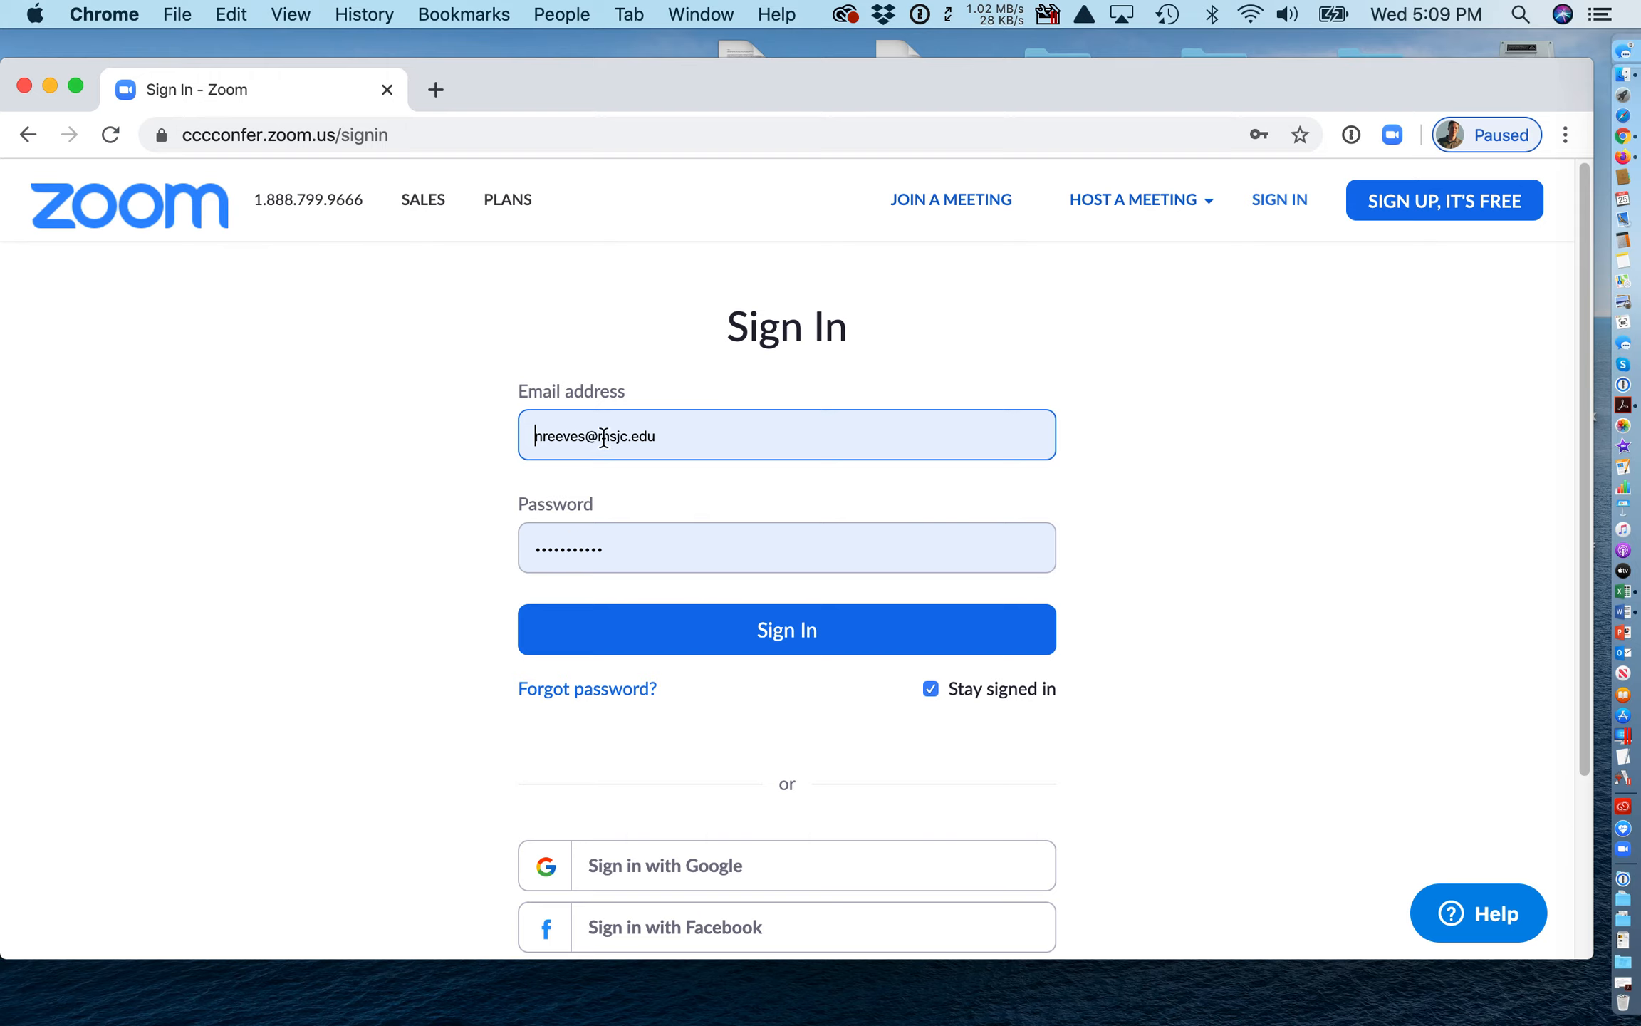
View the forgotten-password page and return to the sign-in form
click(612, 697)
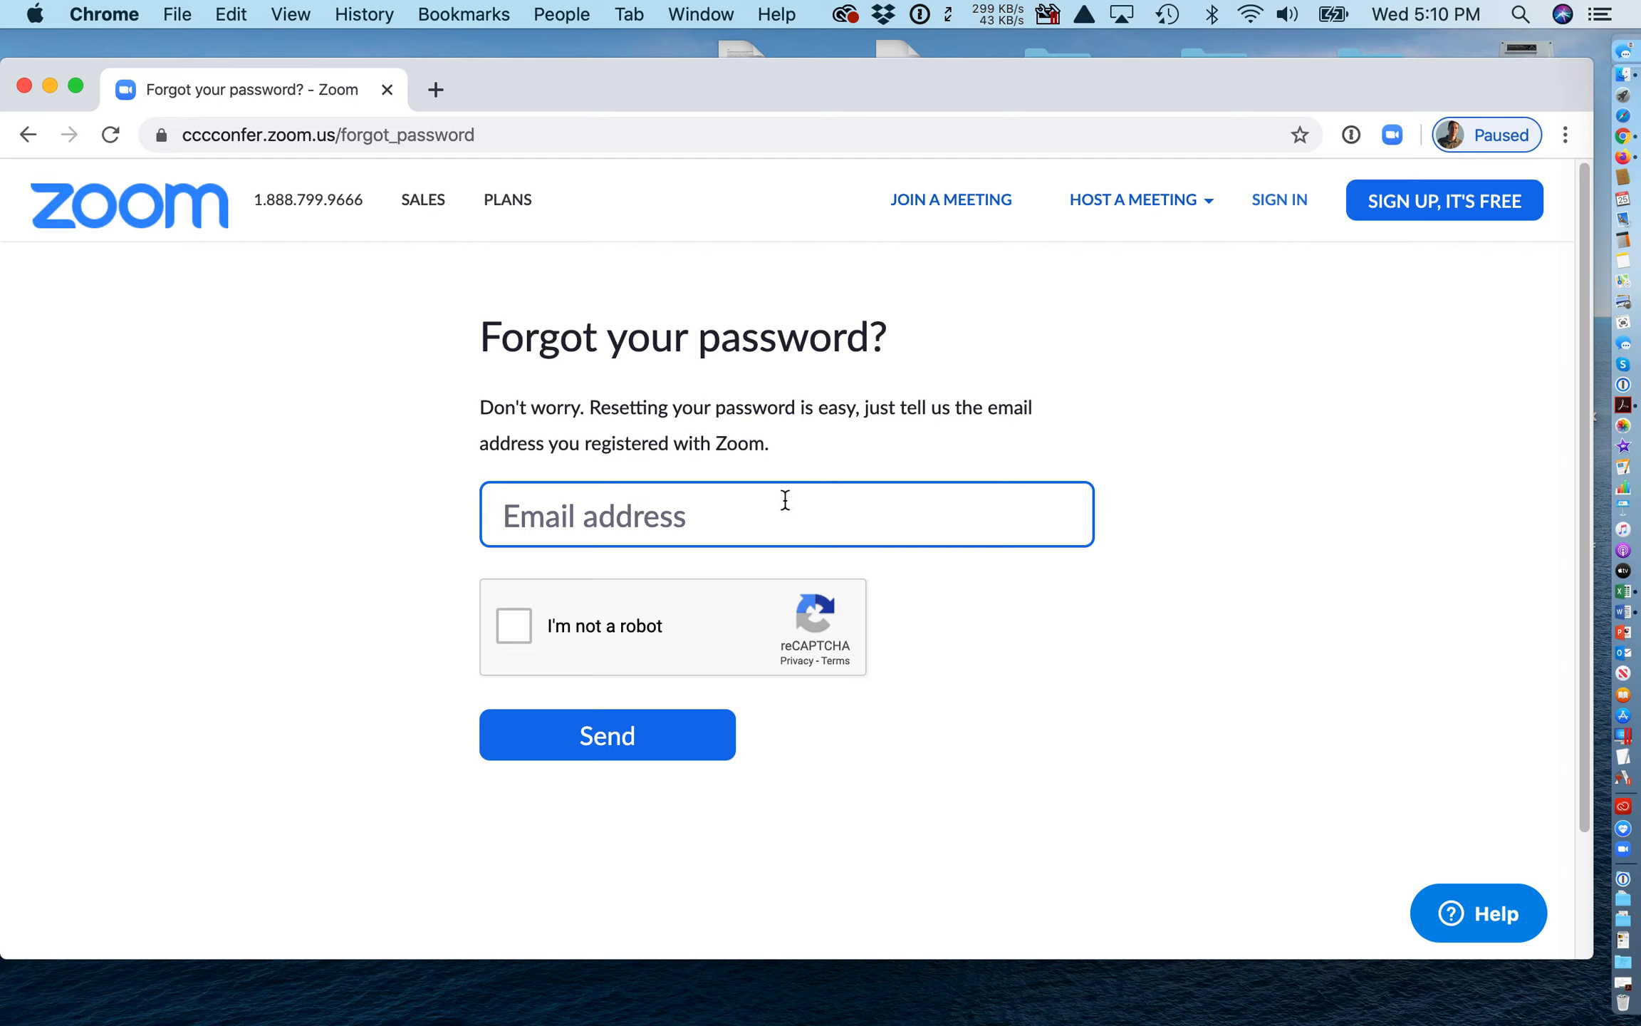
click(1273, 201)
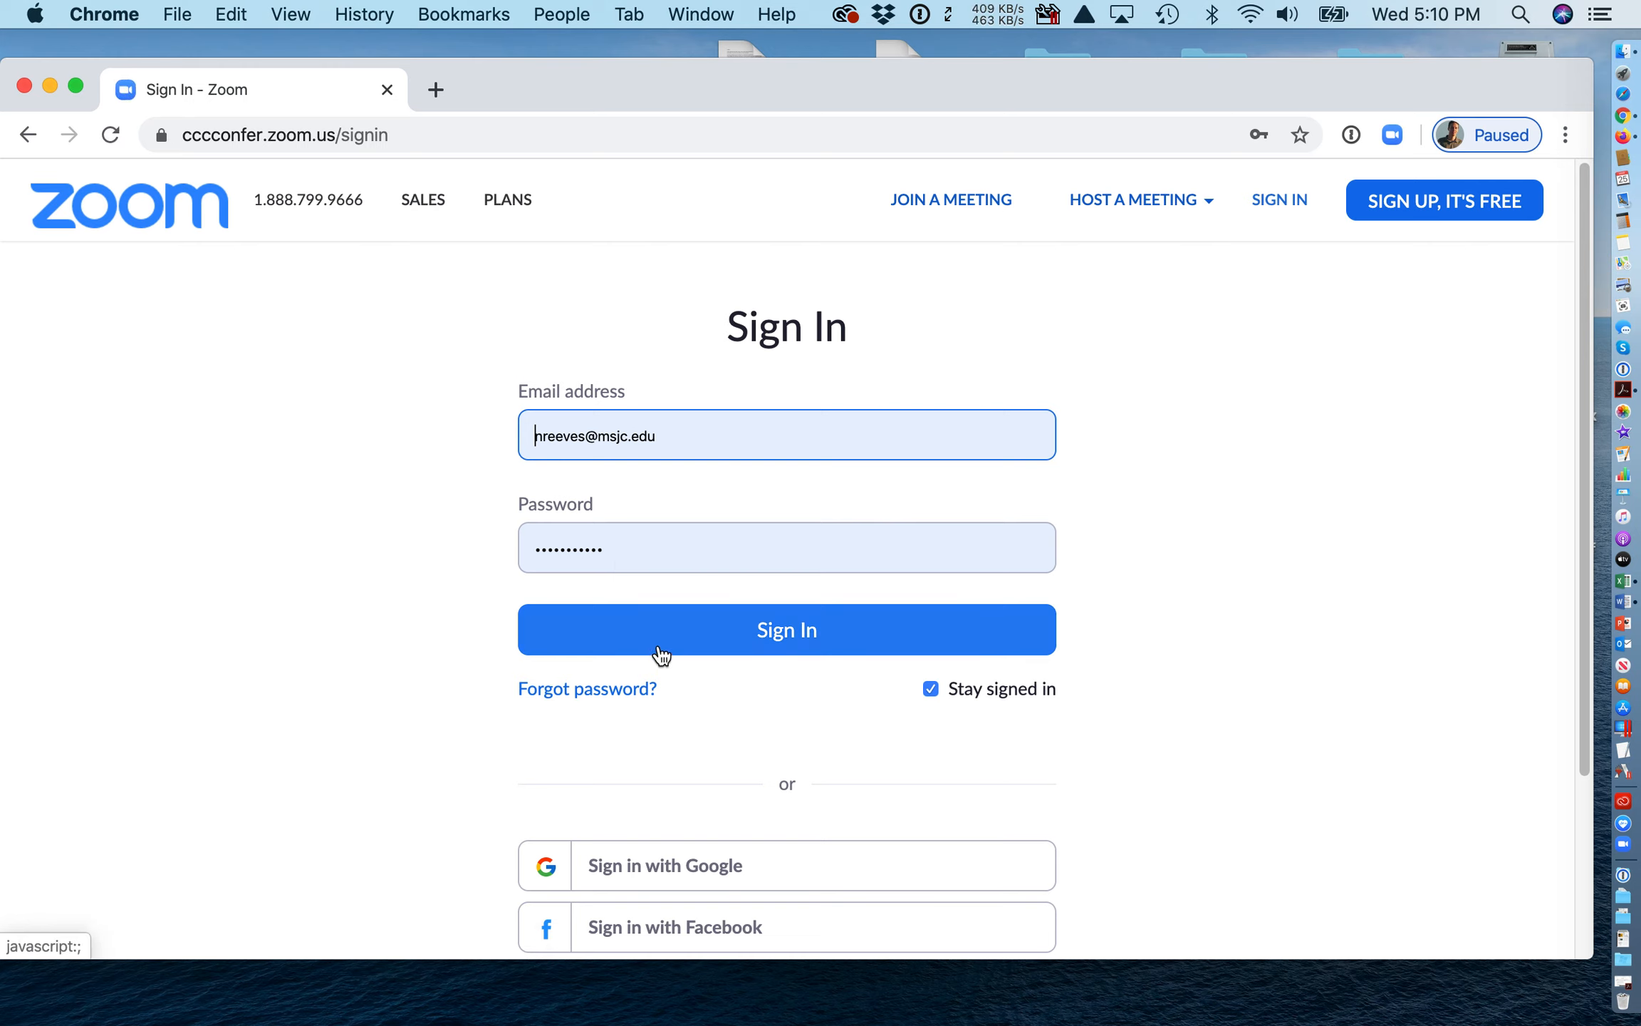
Sign in to the Zoom account with the saved e-mail and the account password, declining to save the login in 1Password
click(658, 636)
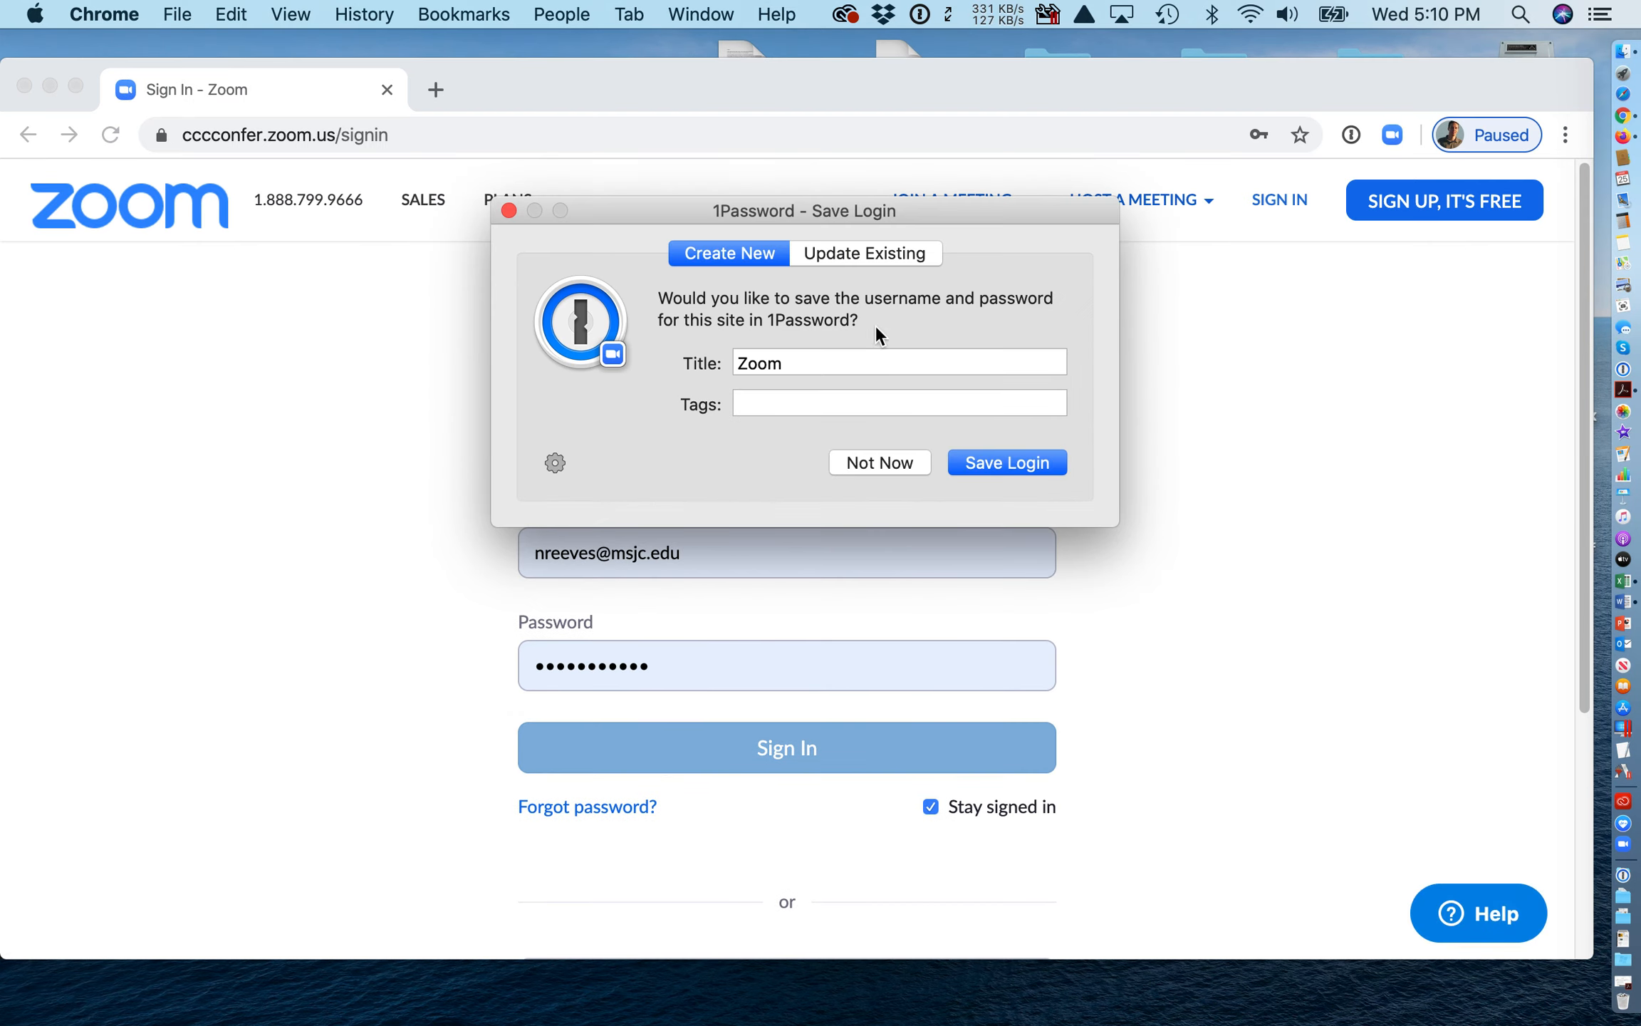
click(880, 462)
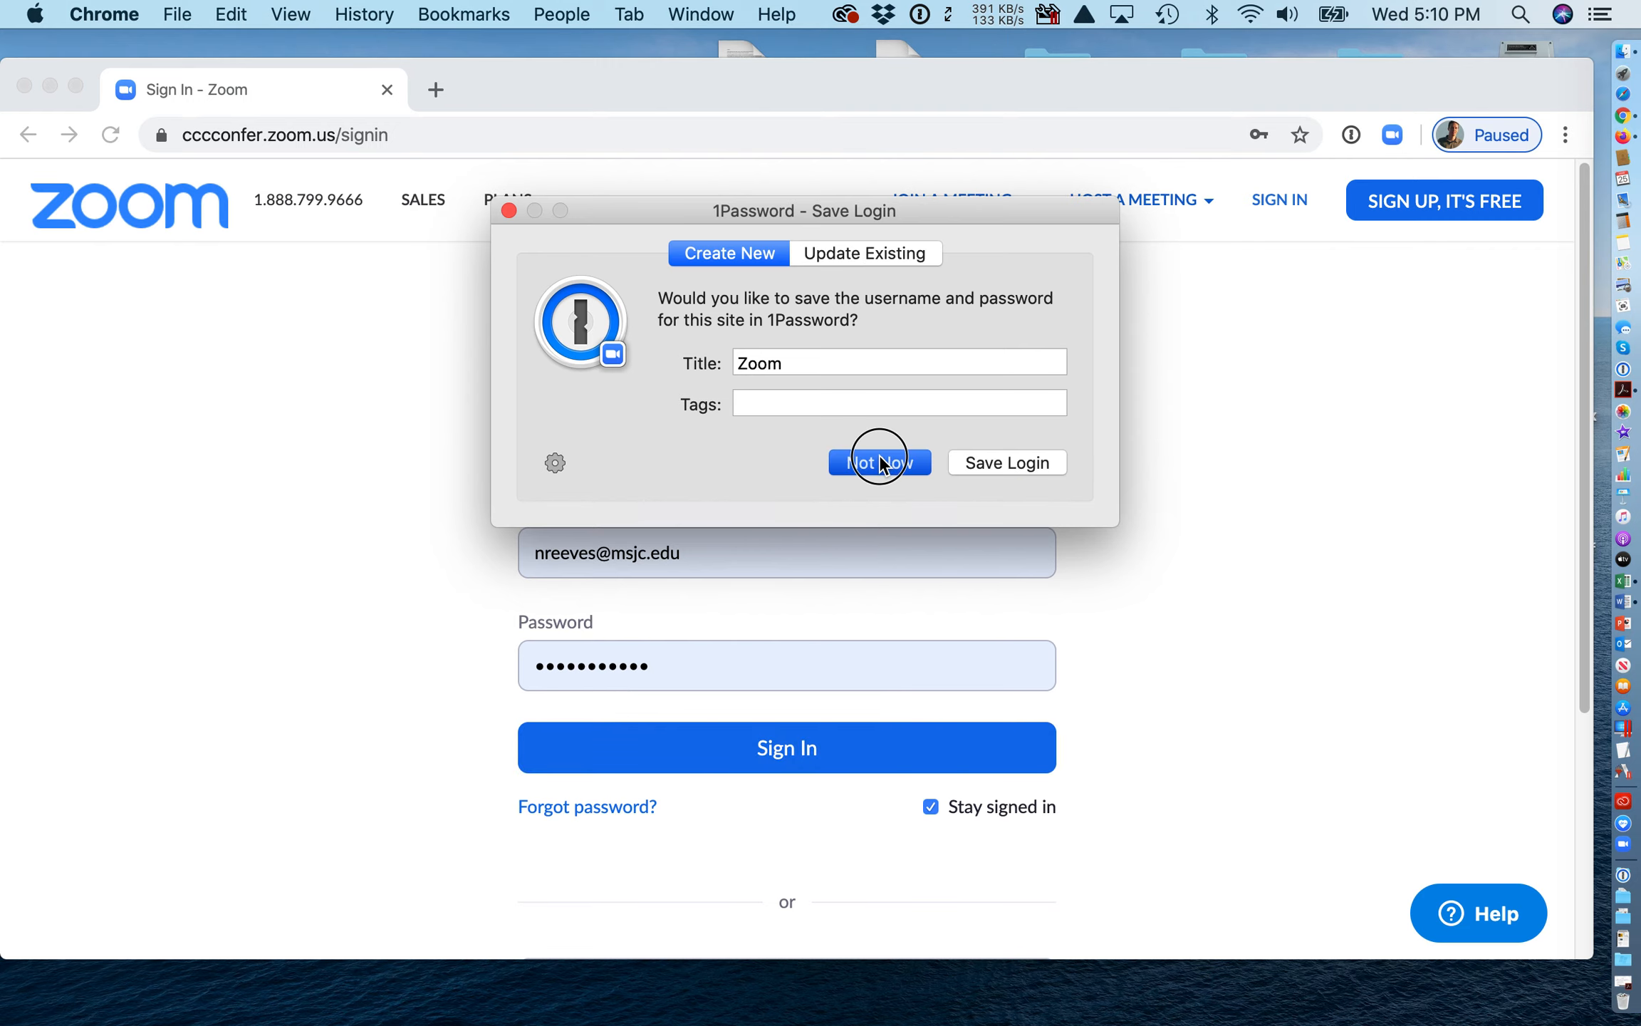
key(super+backslash)
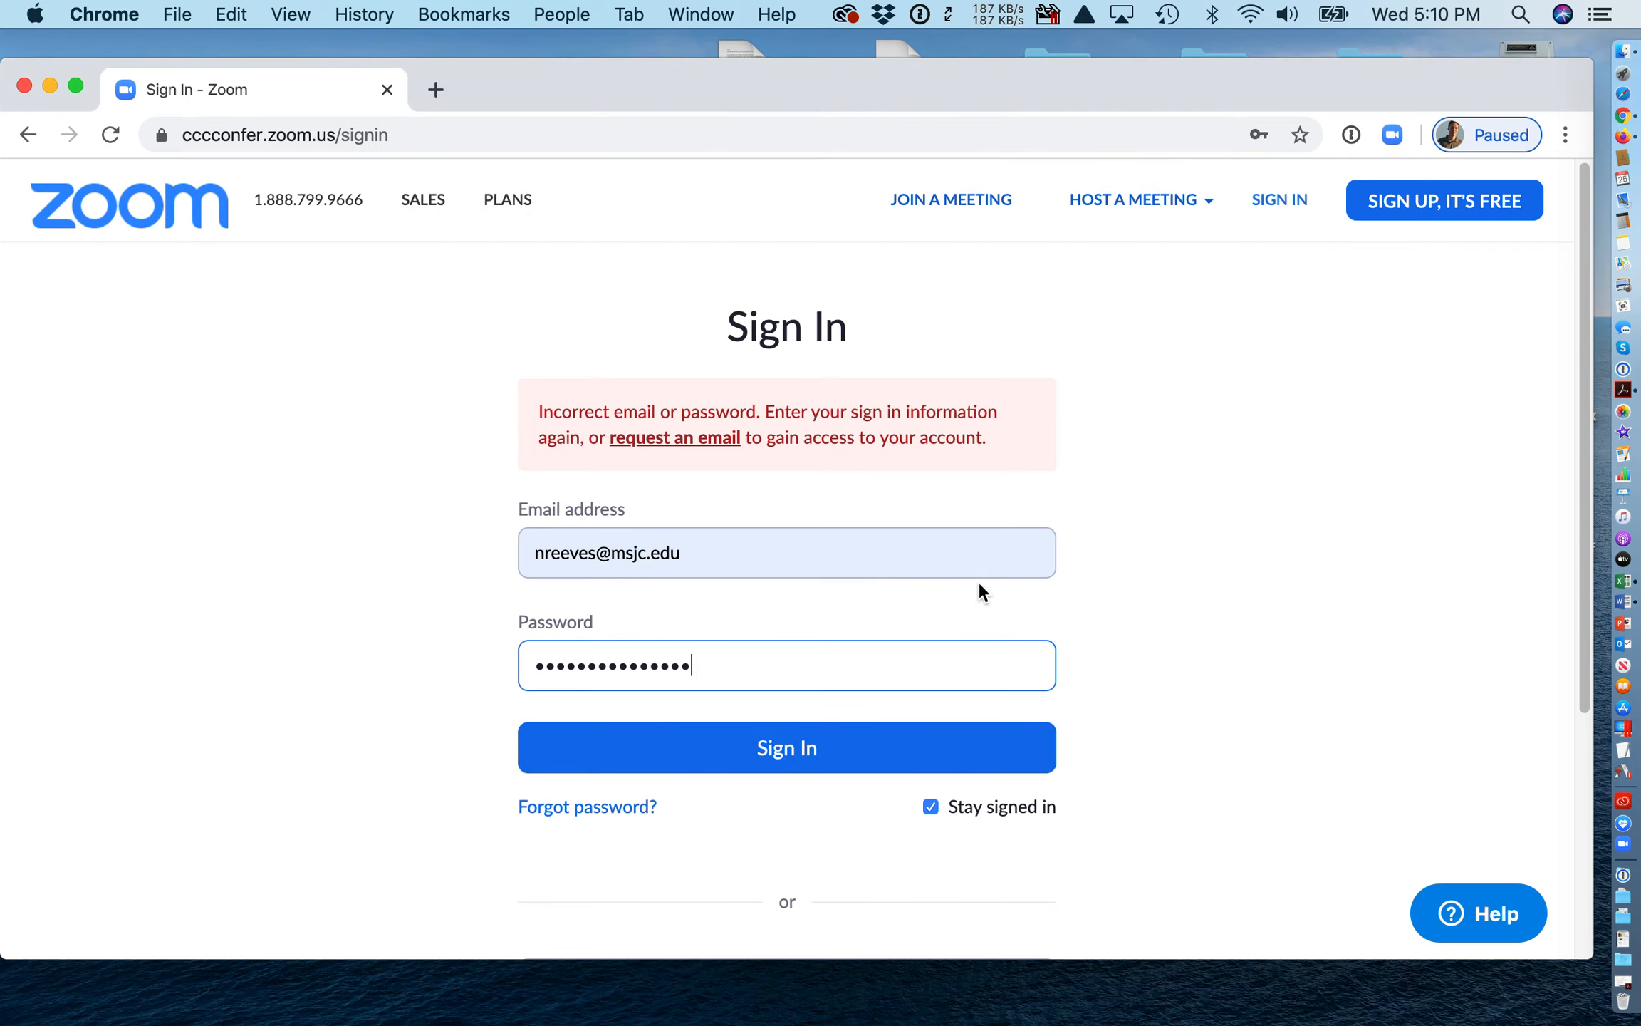
click(791, 751)
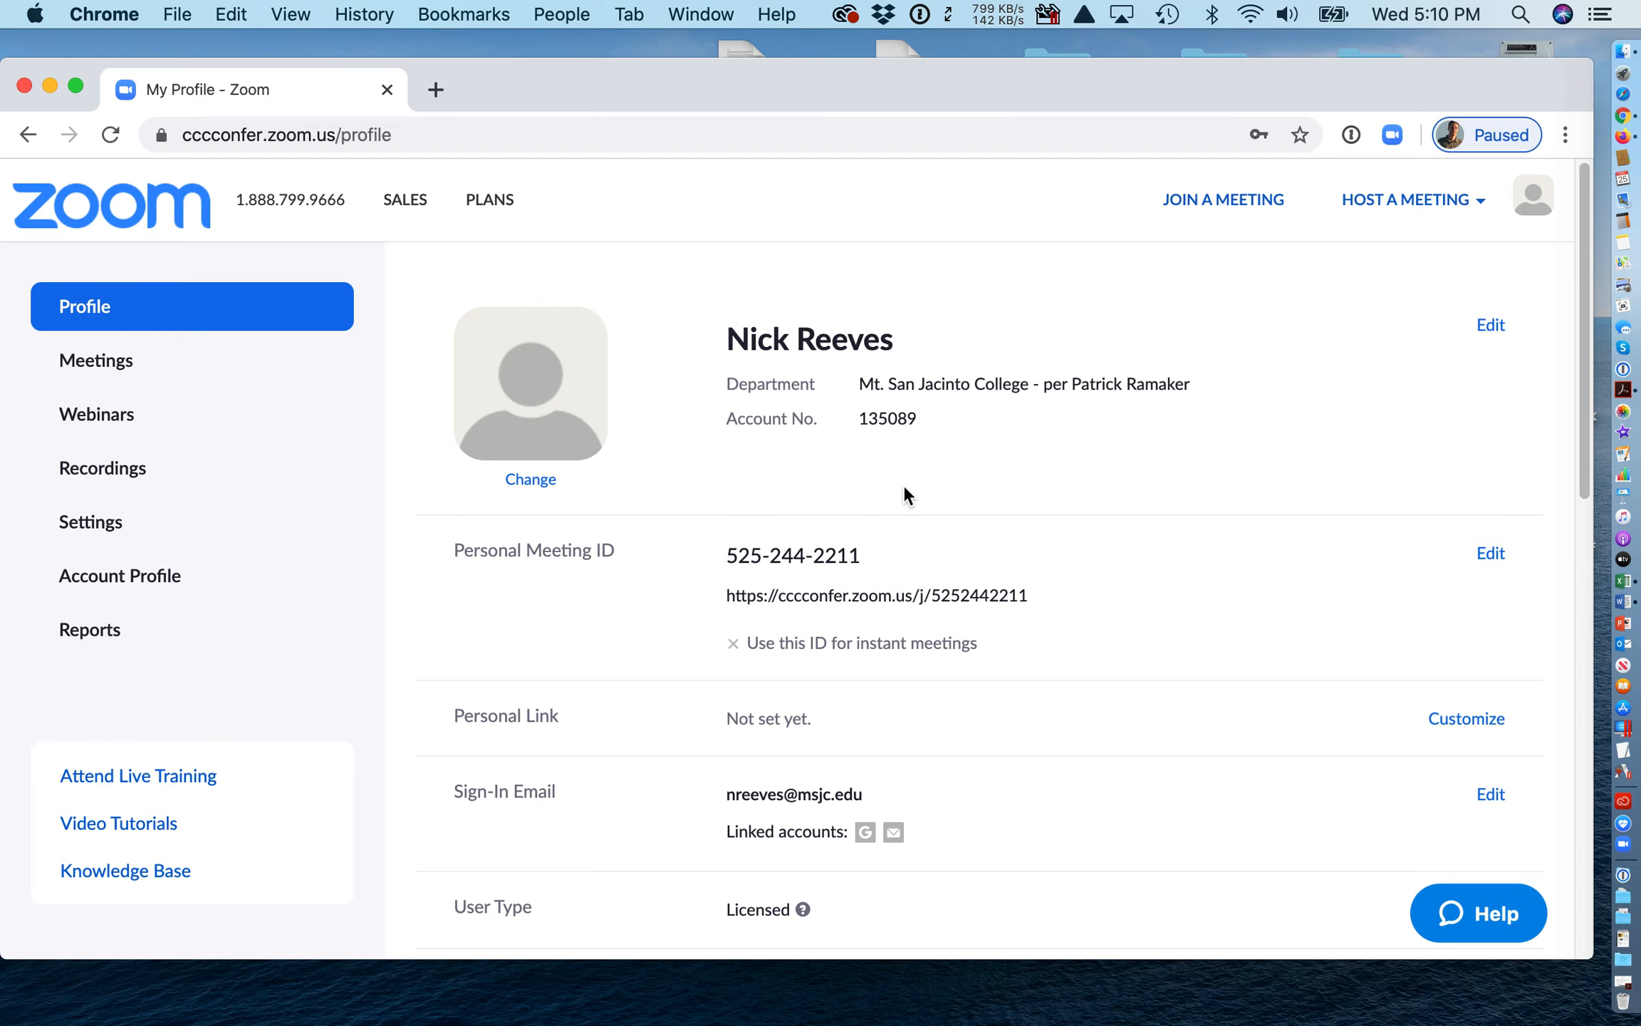
Examine the profile page, highlighting the personal meeting link and the Personal Meeting ID
scroll(904, 487, down, 3)
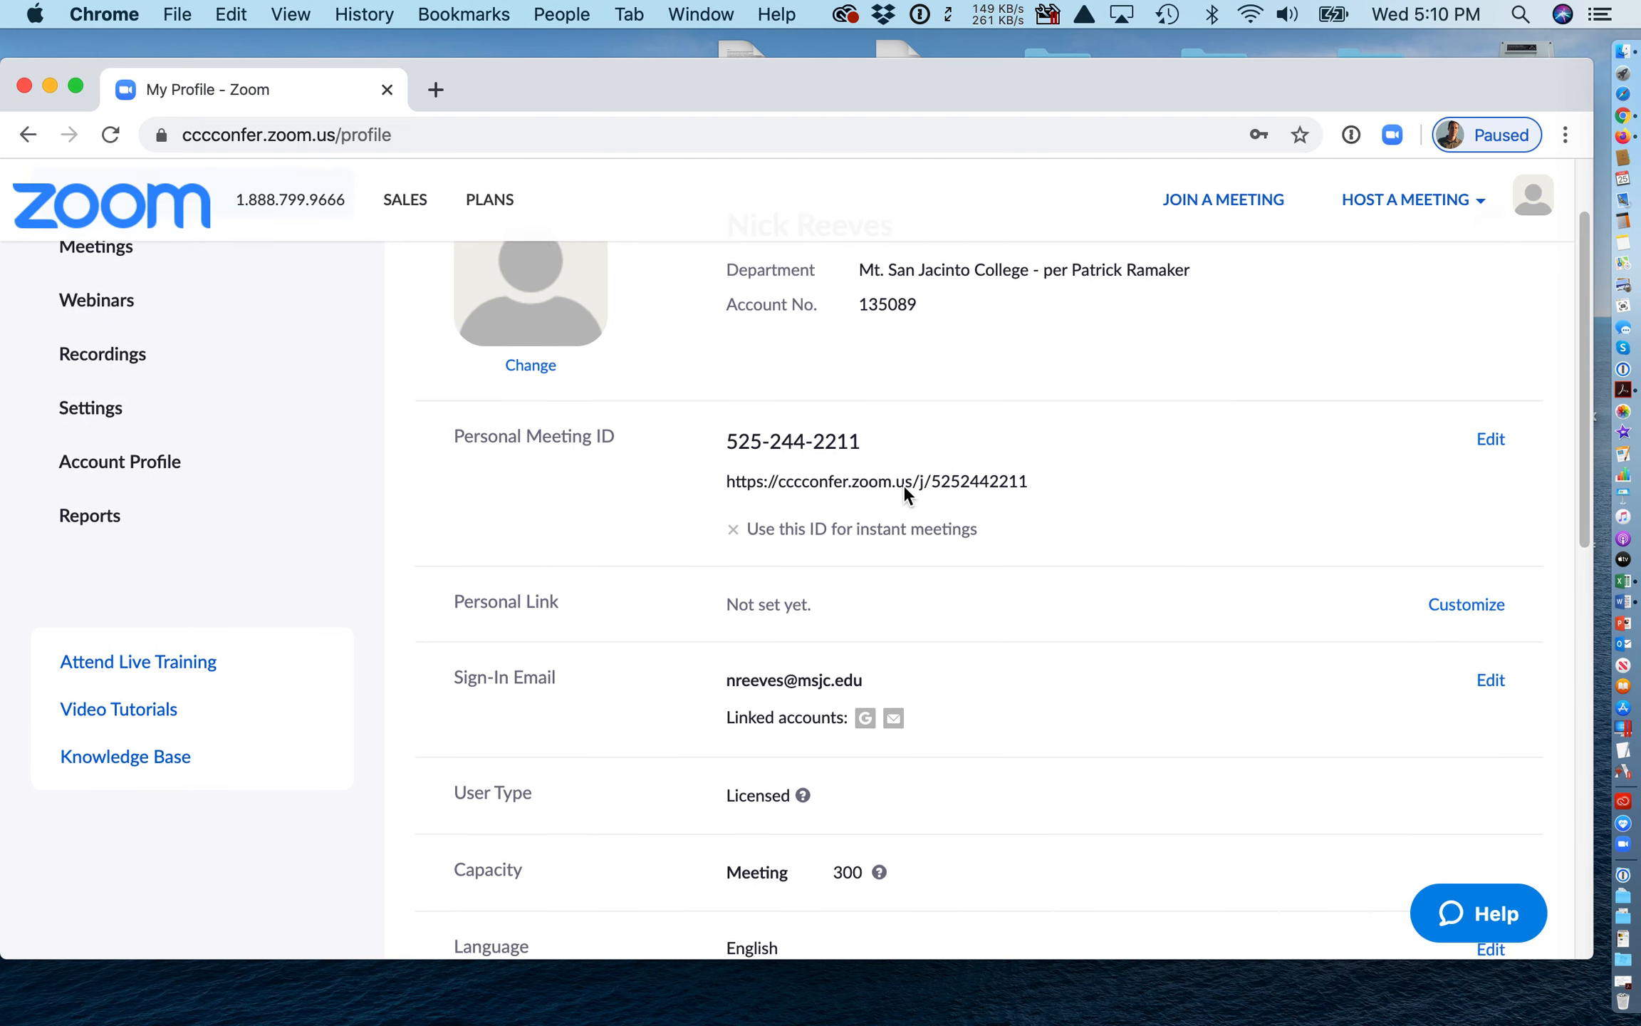
scroll(904, 487, up, 5)
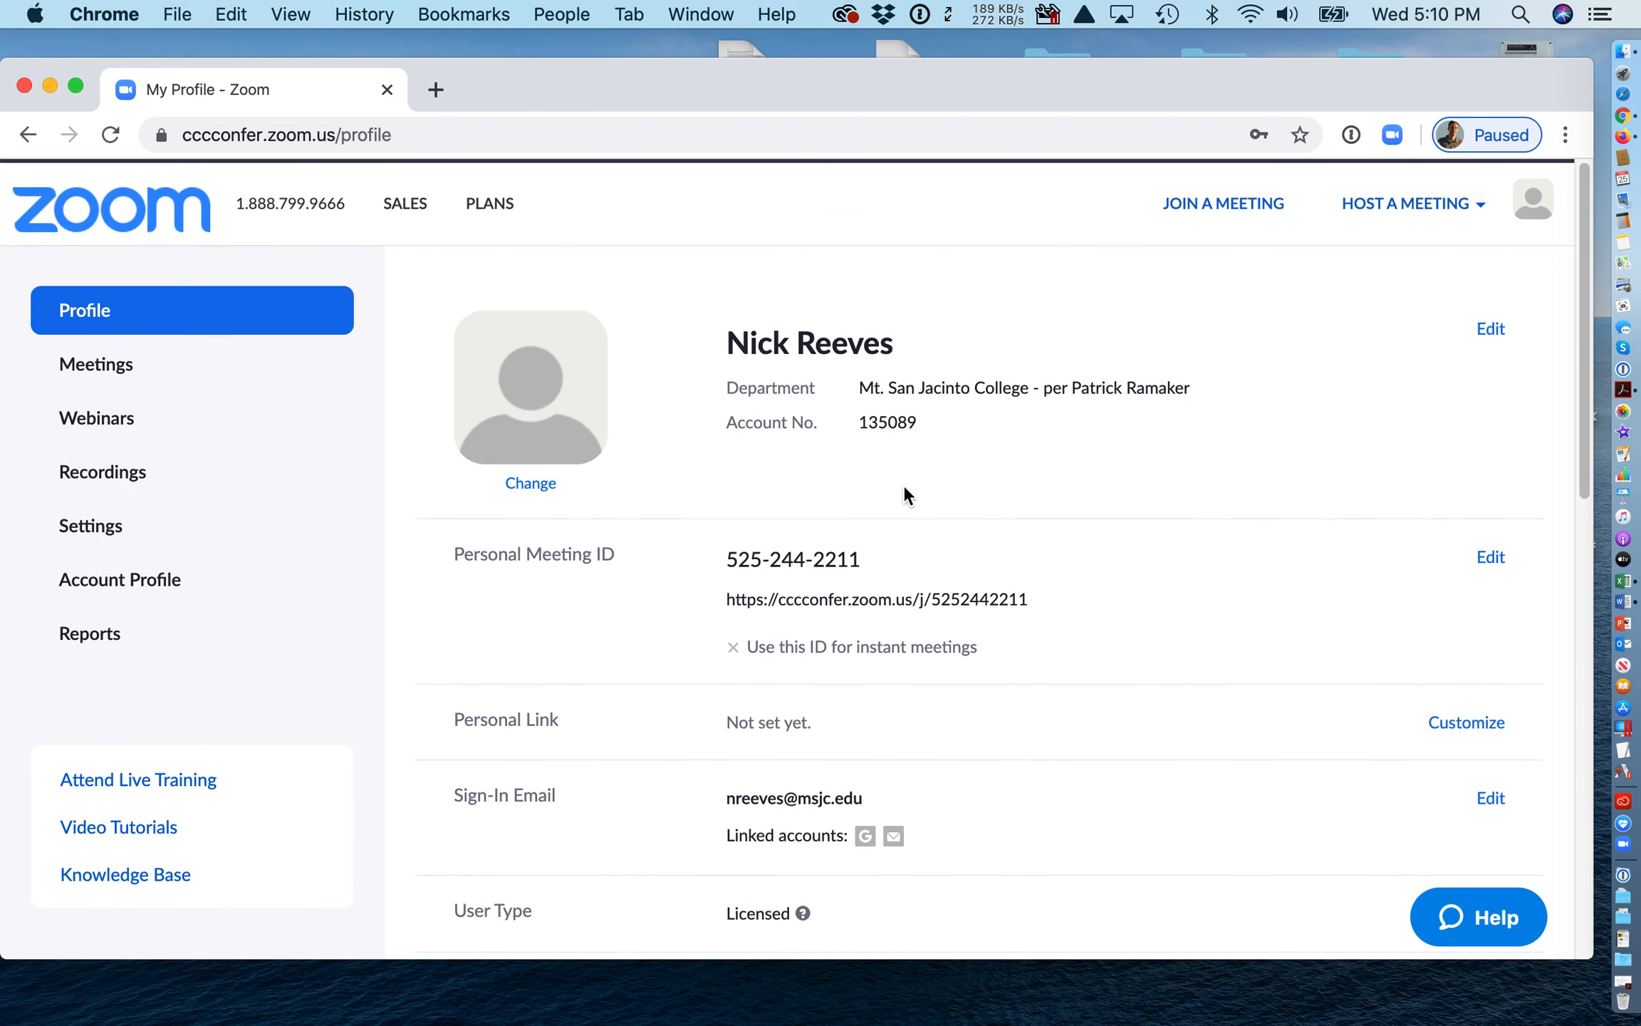
scroll(905, 487, down, 5)
scroll(904, 491, down, 3)
scroll(905, 492, up, 5)
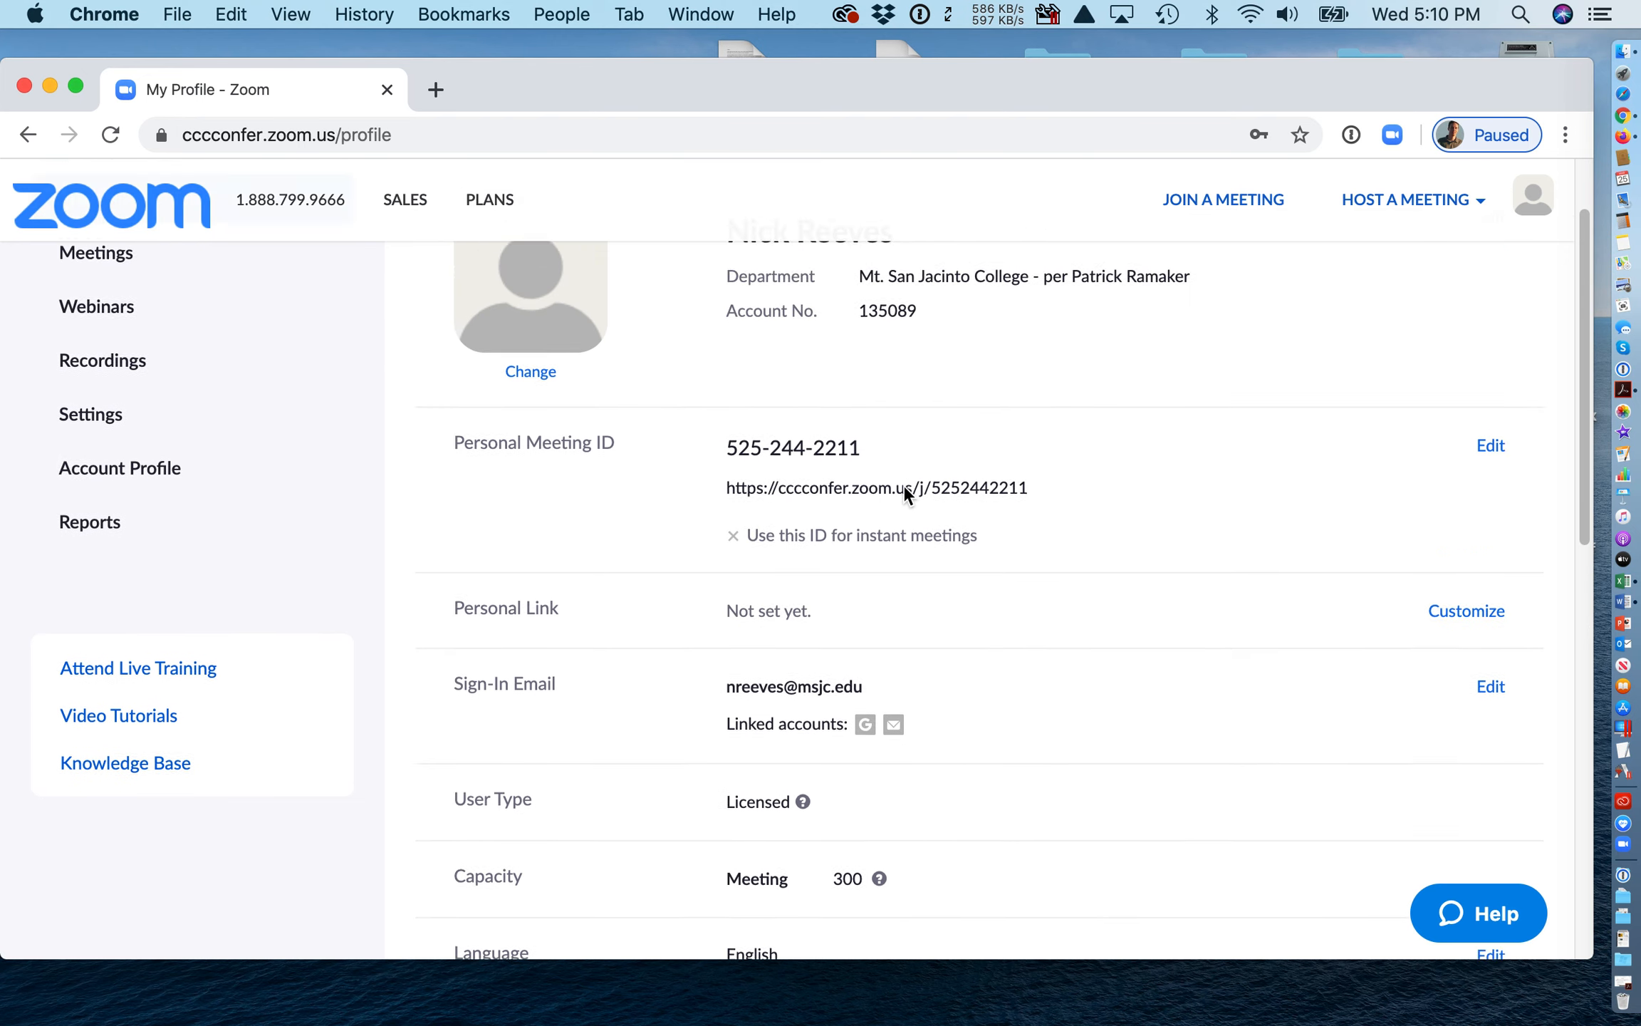
scroll(902, 484, up, 3)
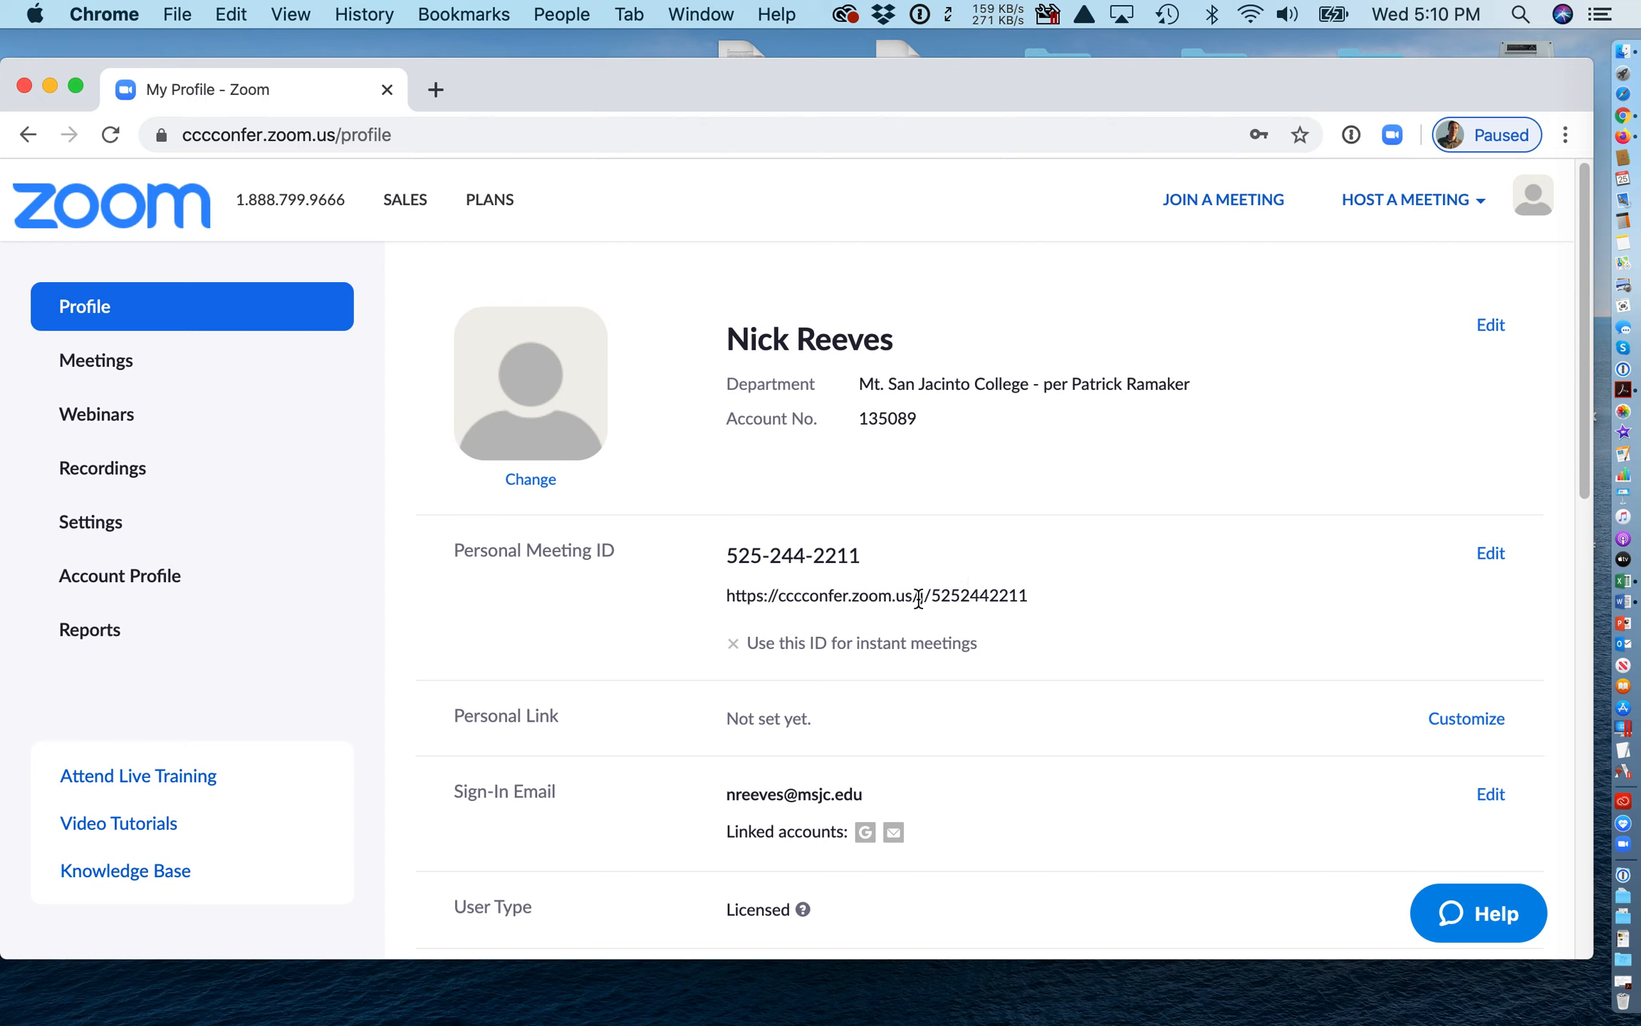
drag(725, 594, 1033, 606)
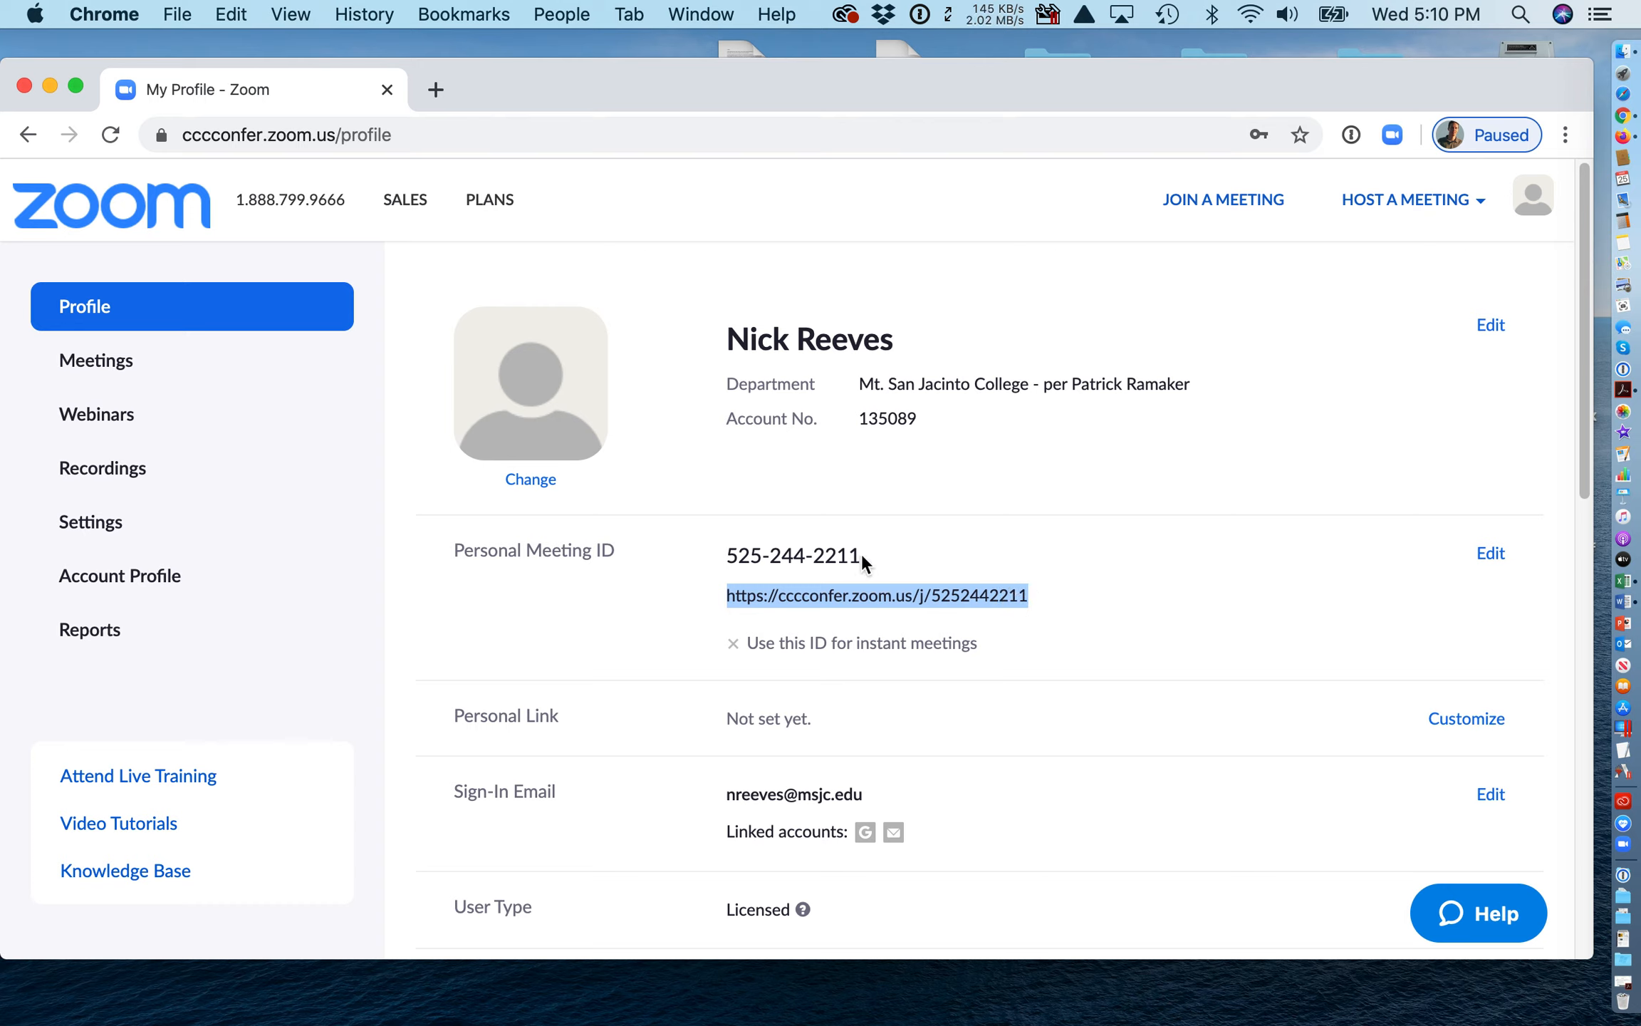
drag(862, 552, 722, 546)
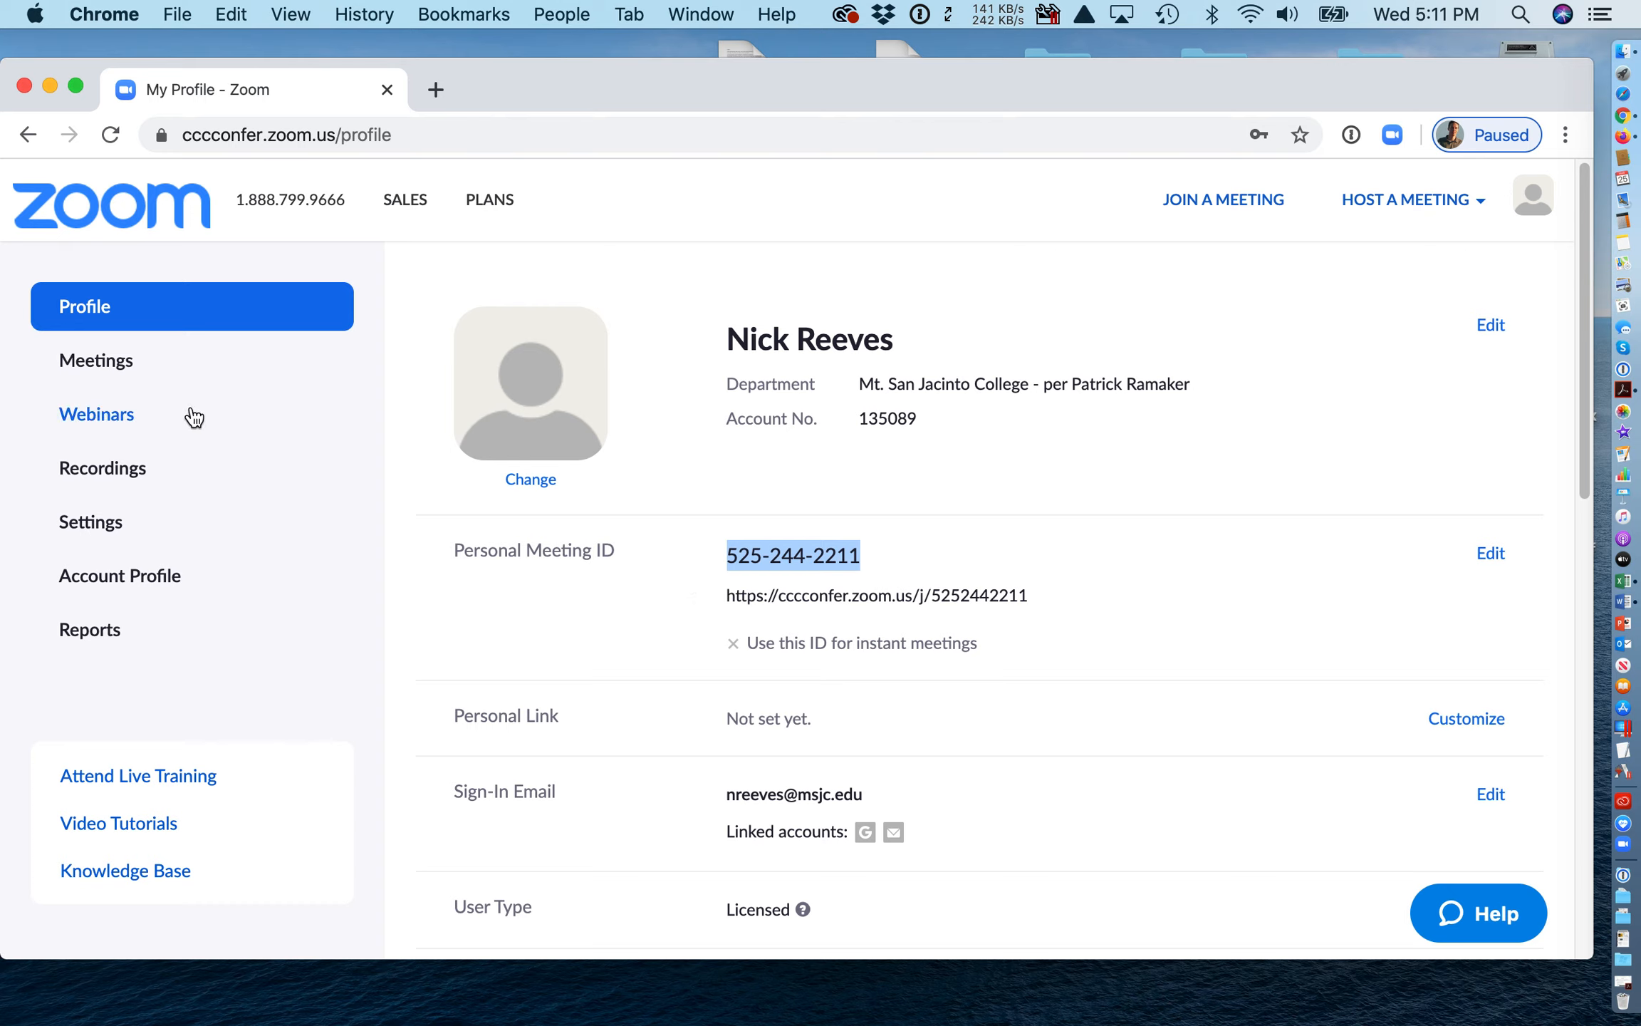
Start scheduling a new meeting with the topic "Example"
click(99, 369)
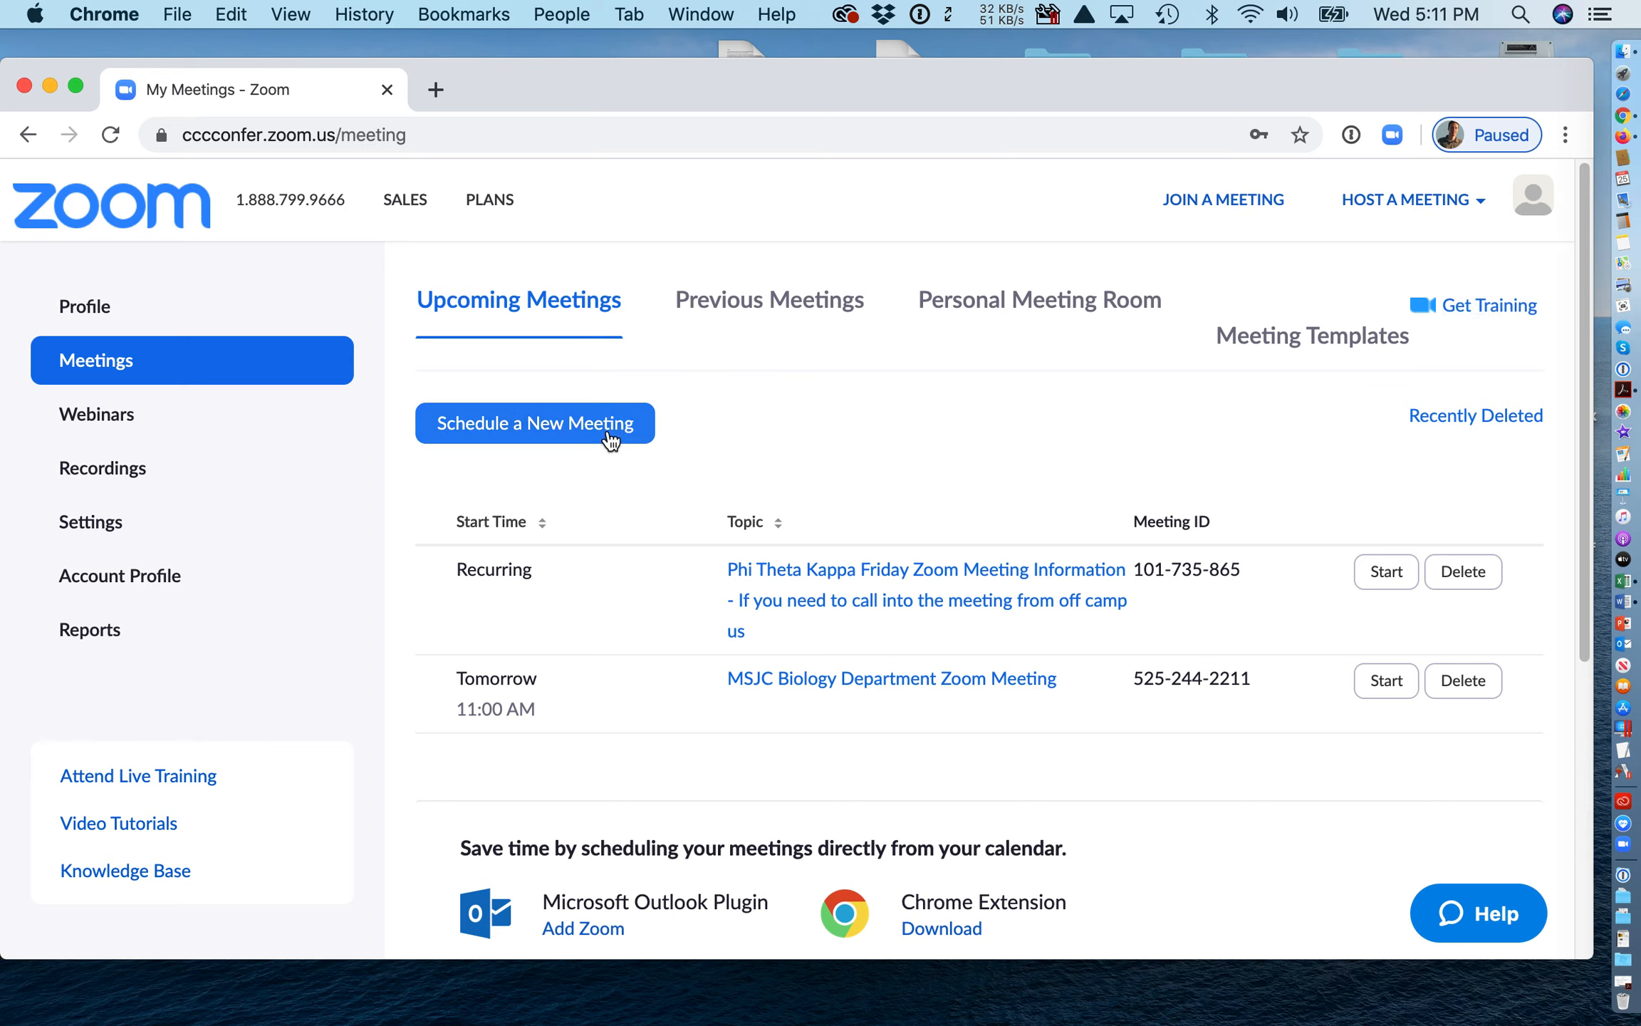
click(555, 431)
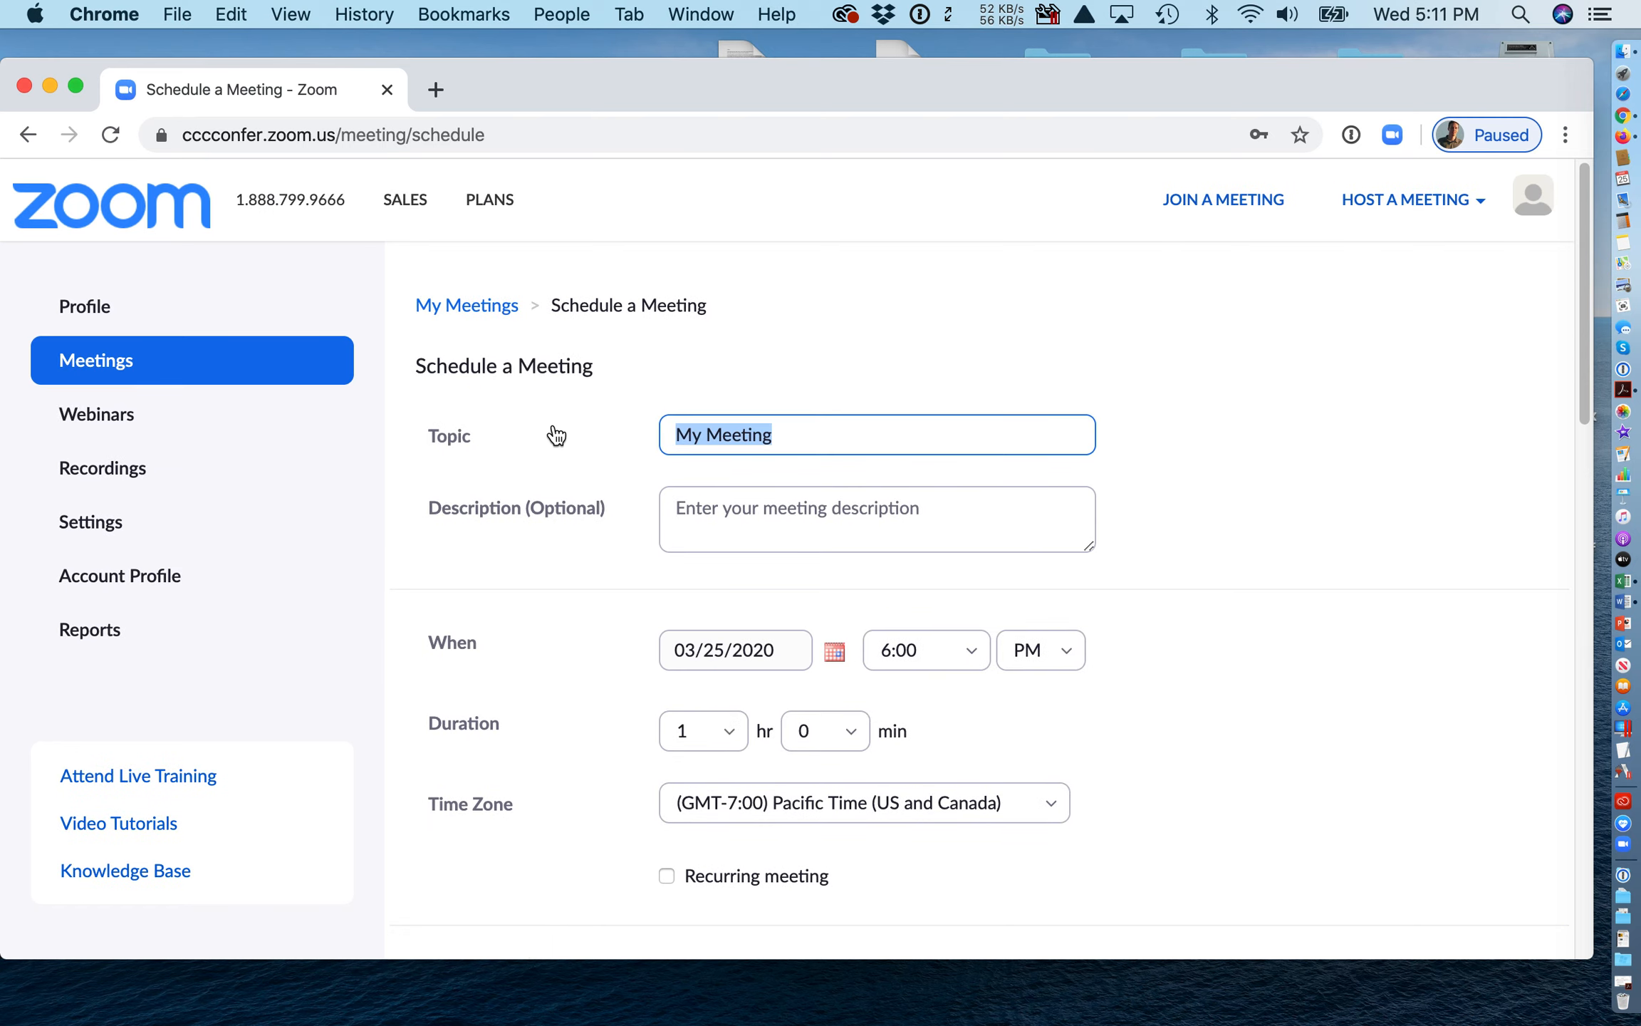
text(Example)
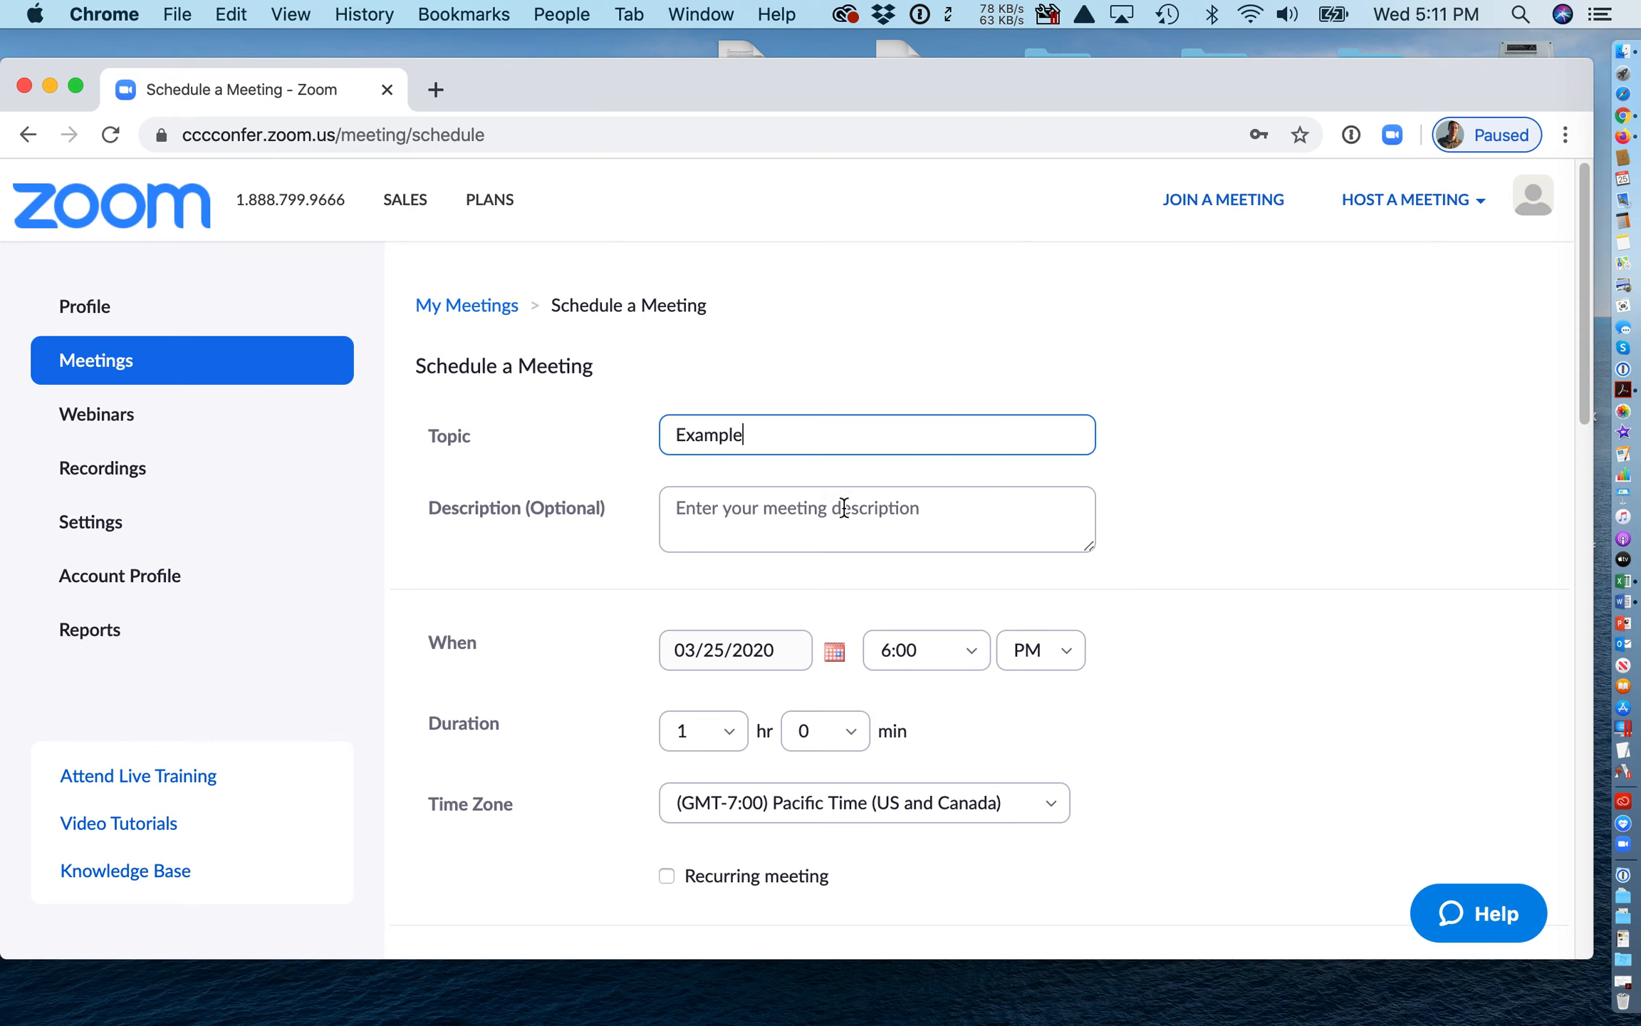
Set the meeting date to 03/30/2020
scroll(834, 507, down, 3)
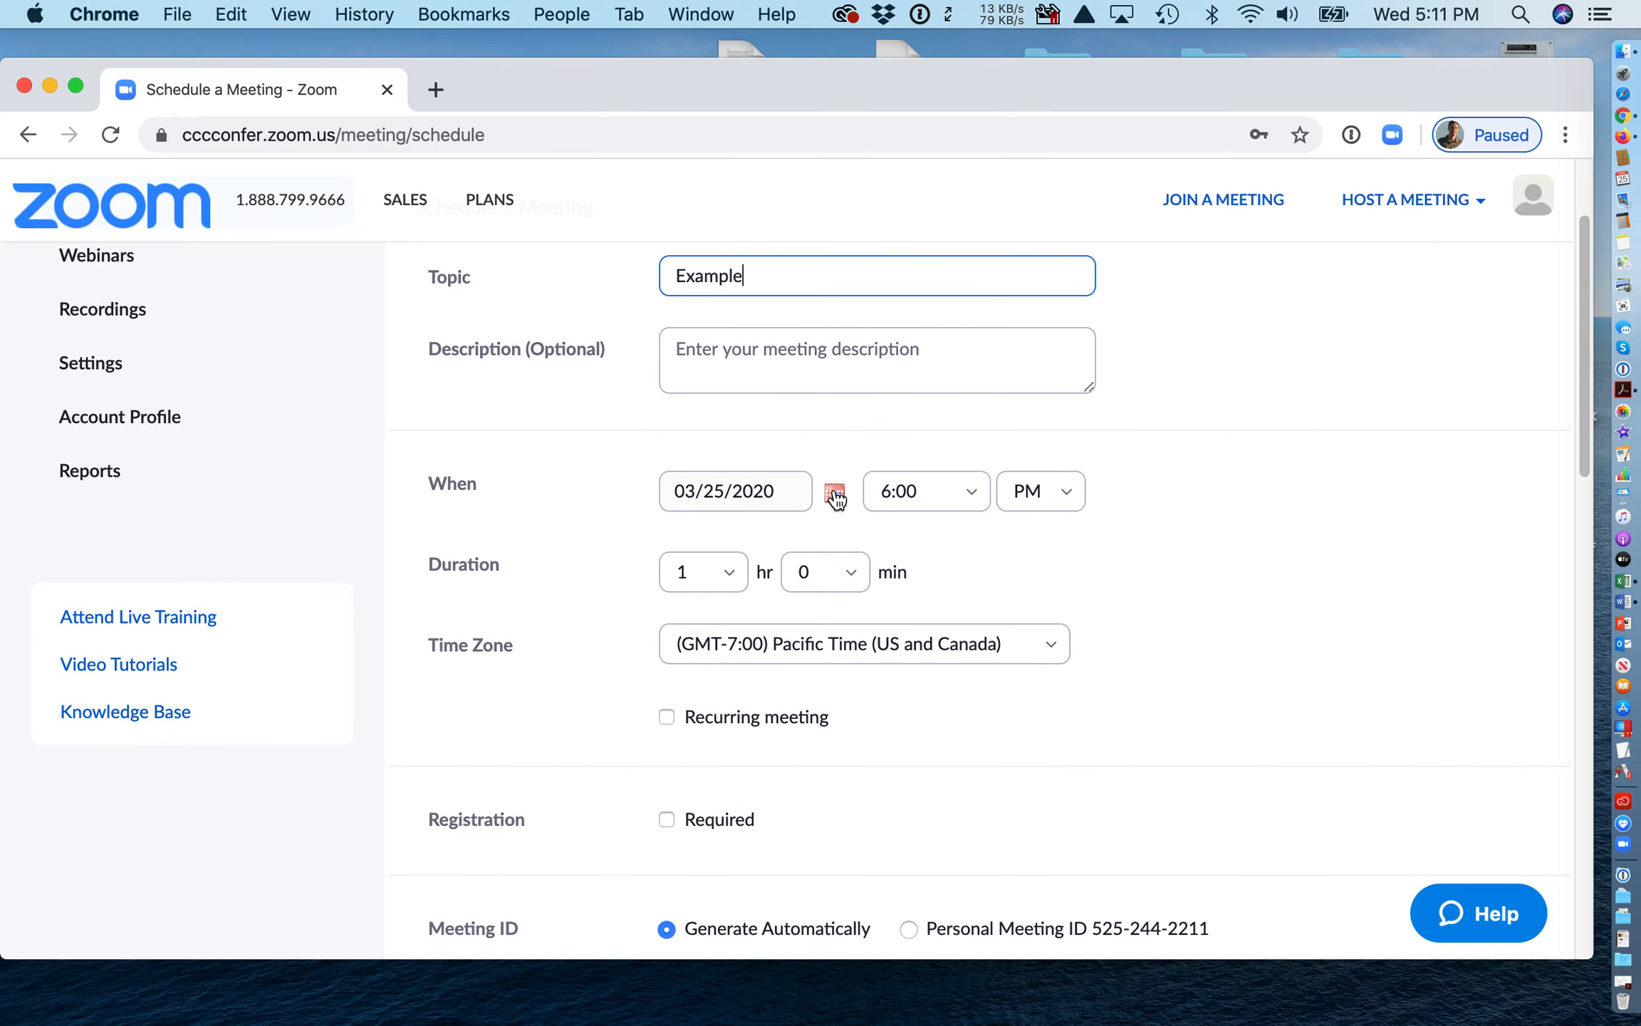
click(789, 497)
click(834, 495)
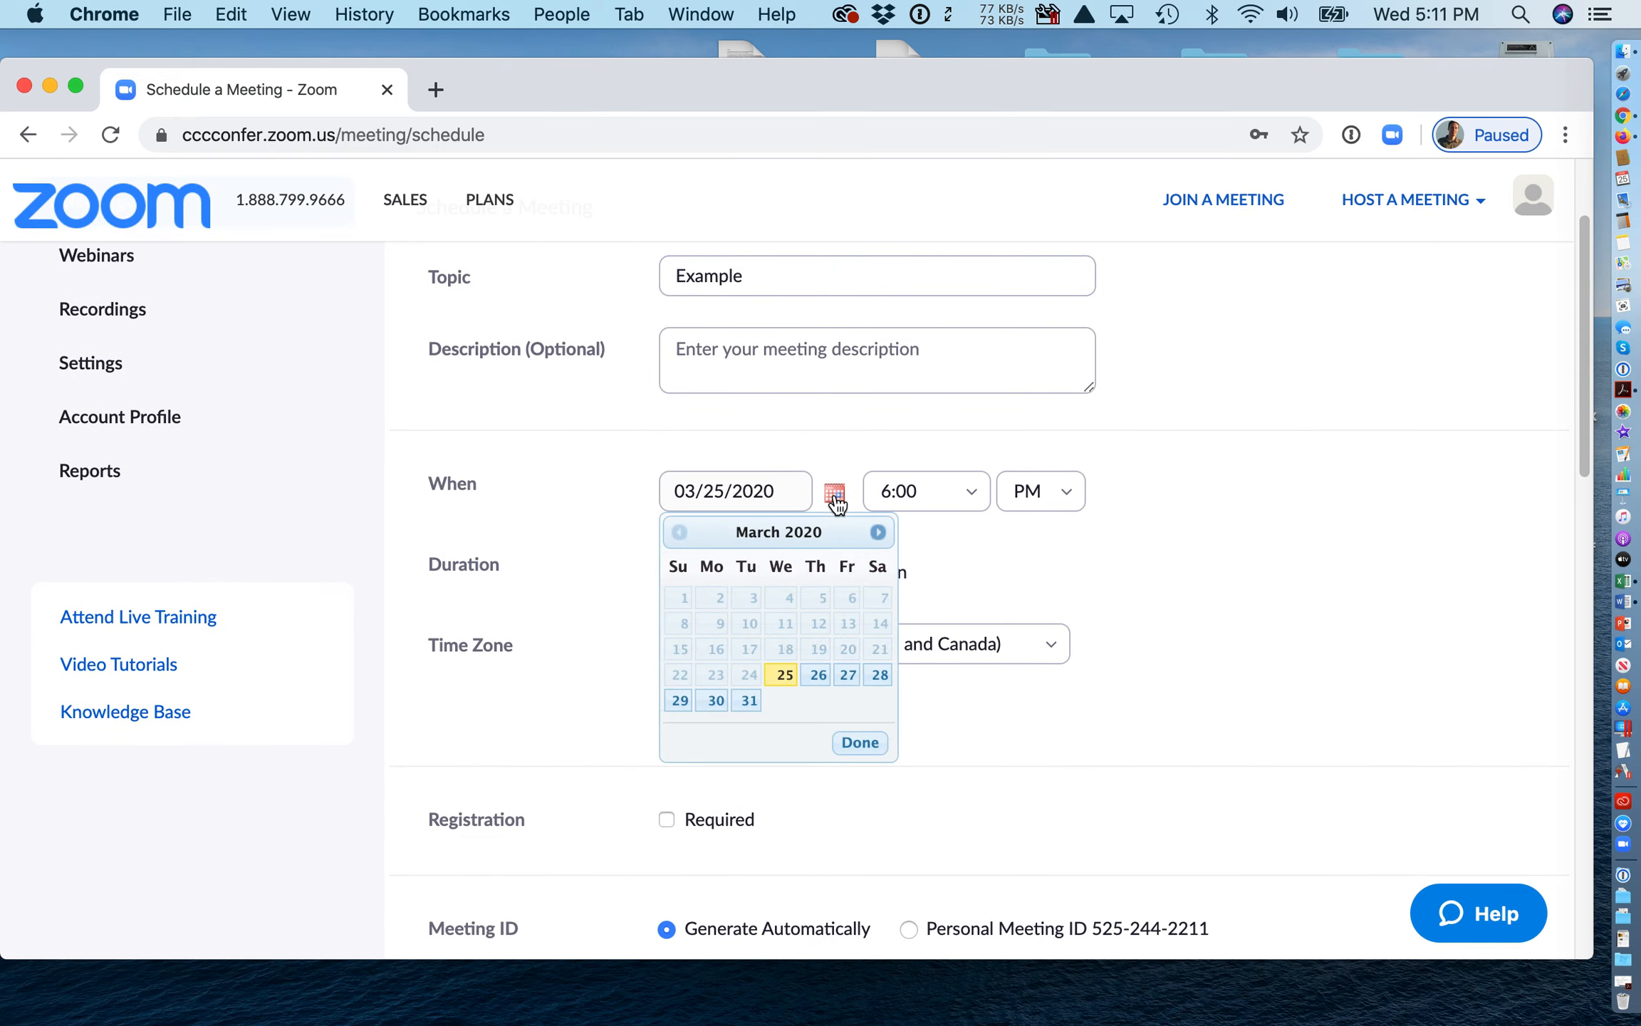
click(714, 700)
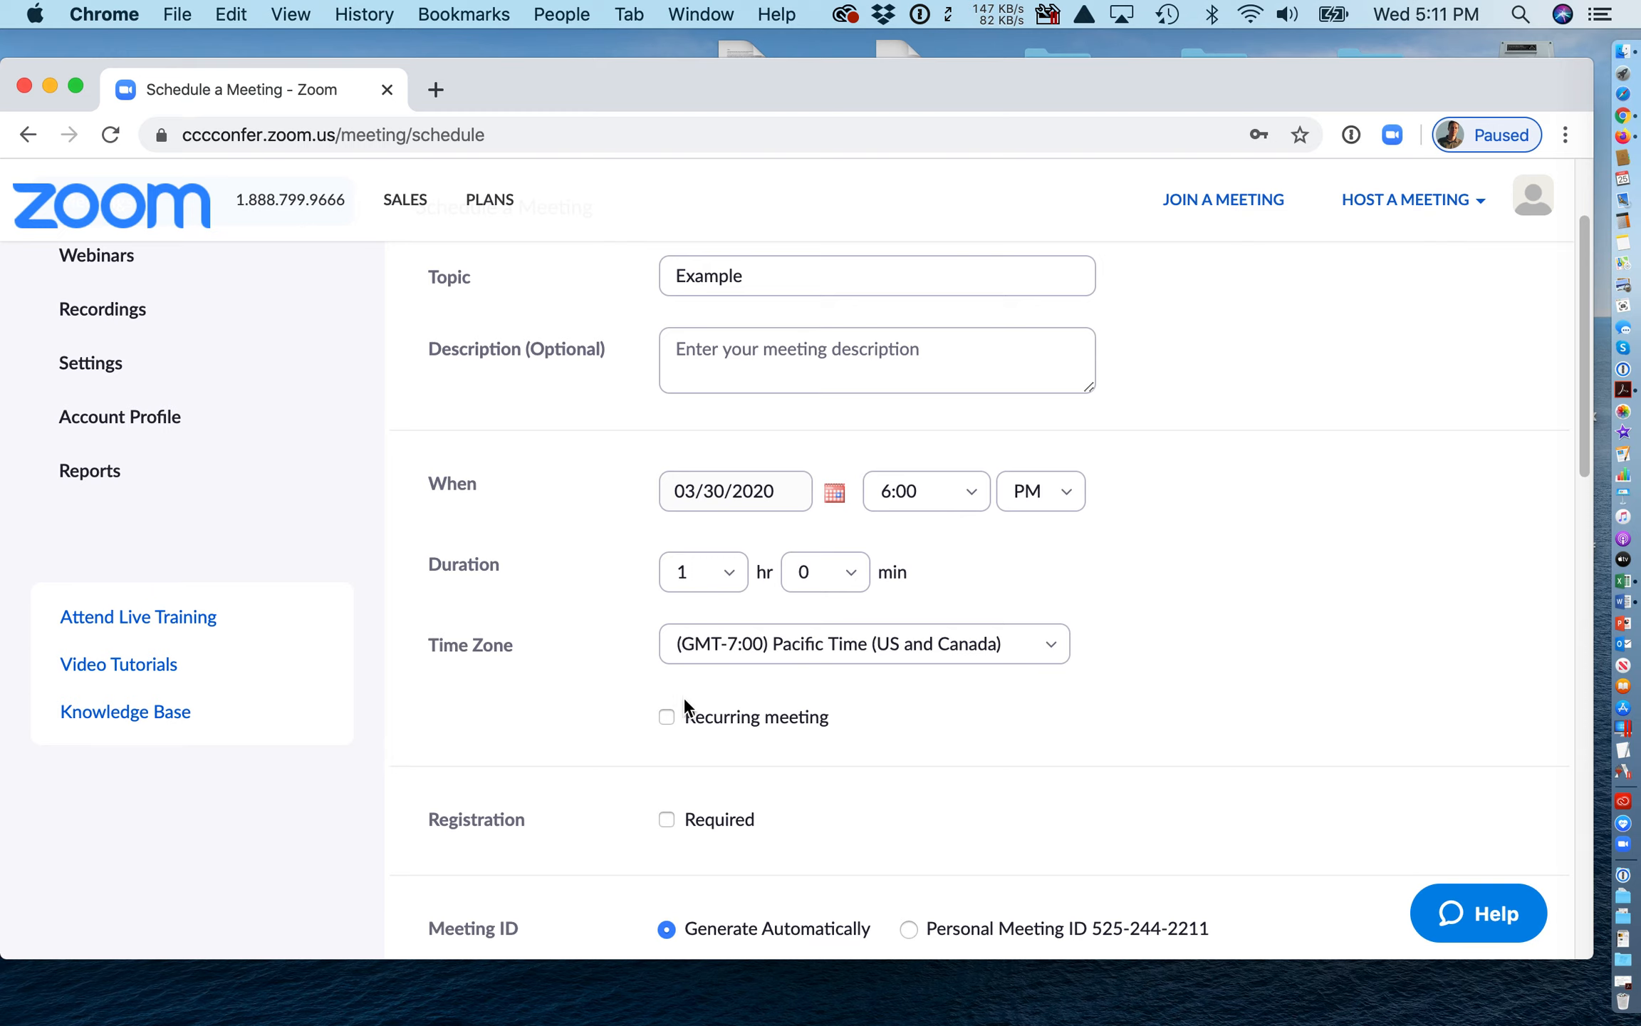
Set the meeting to use the Personal Meeting ID instead of an automatically generated one
scroll(749, 725, down, 5)
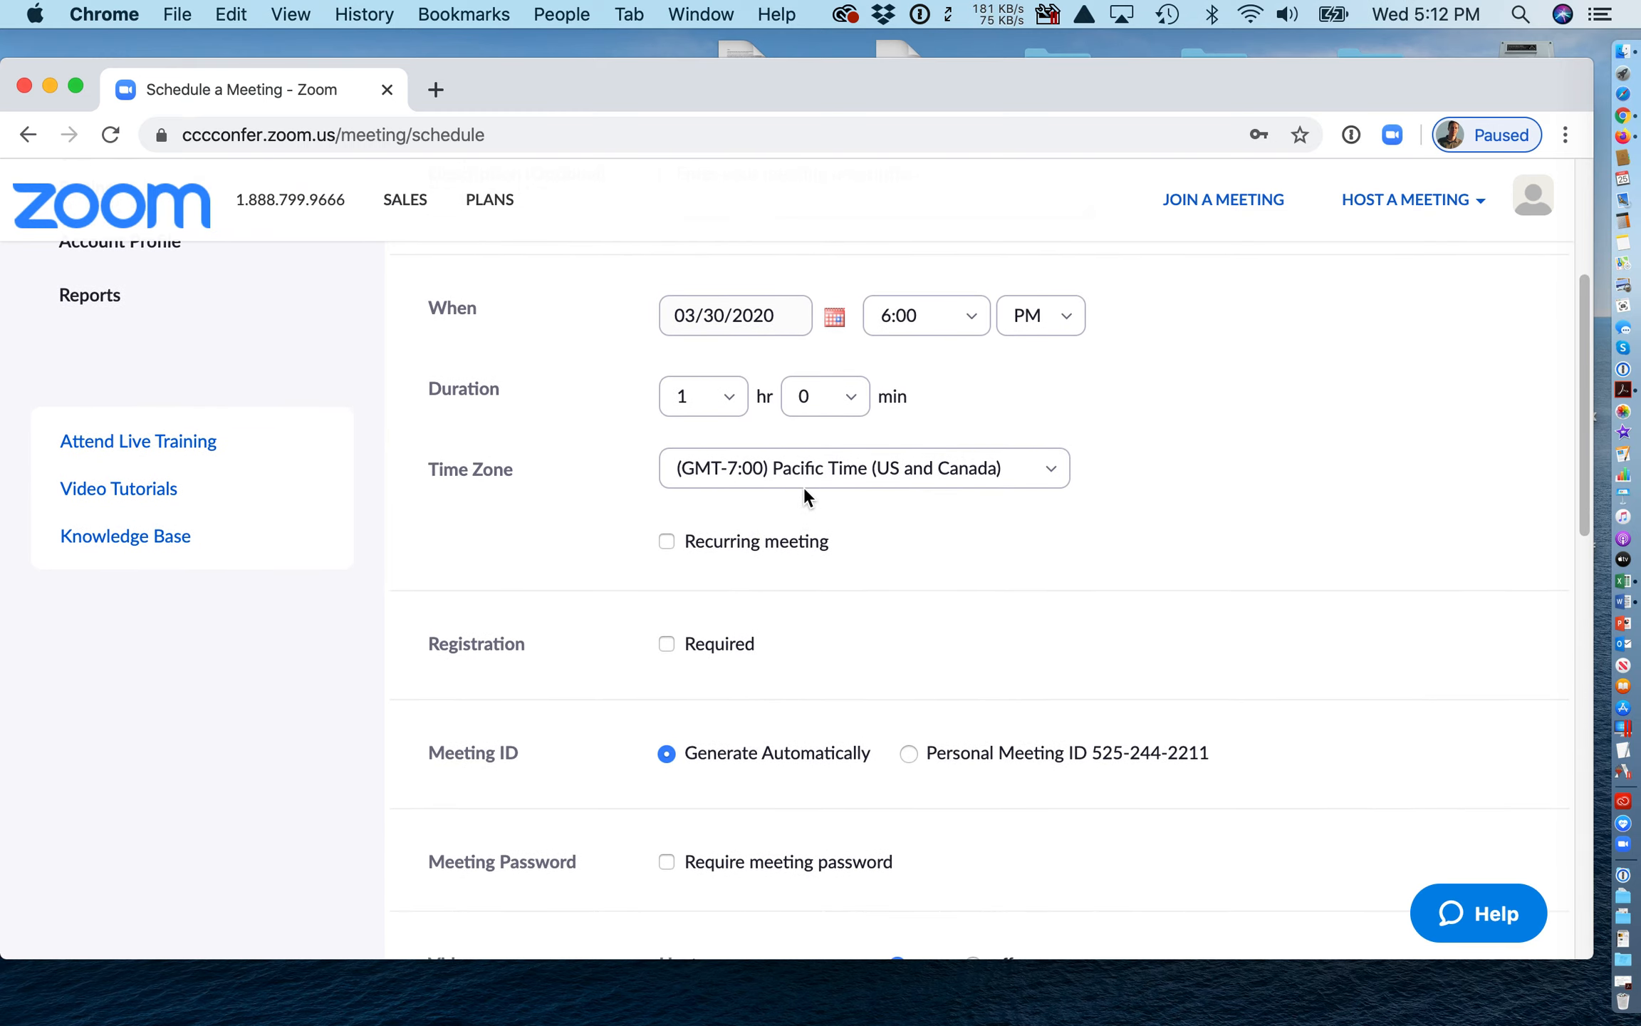
scroll(853, 629, down, 4)
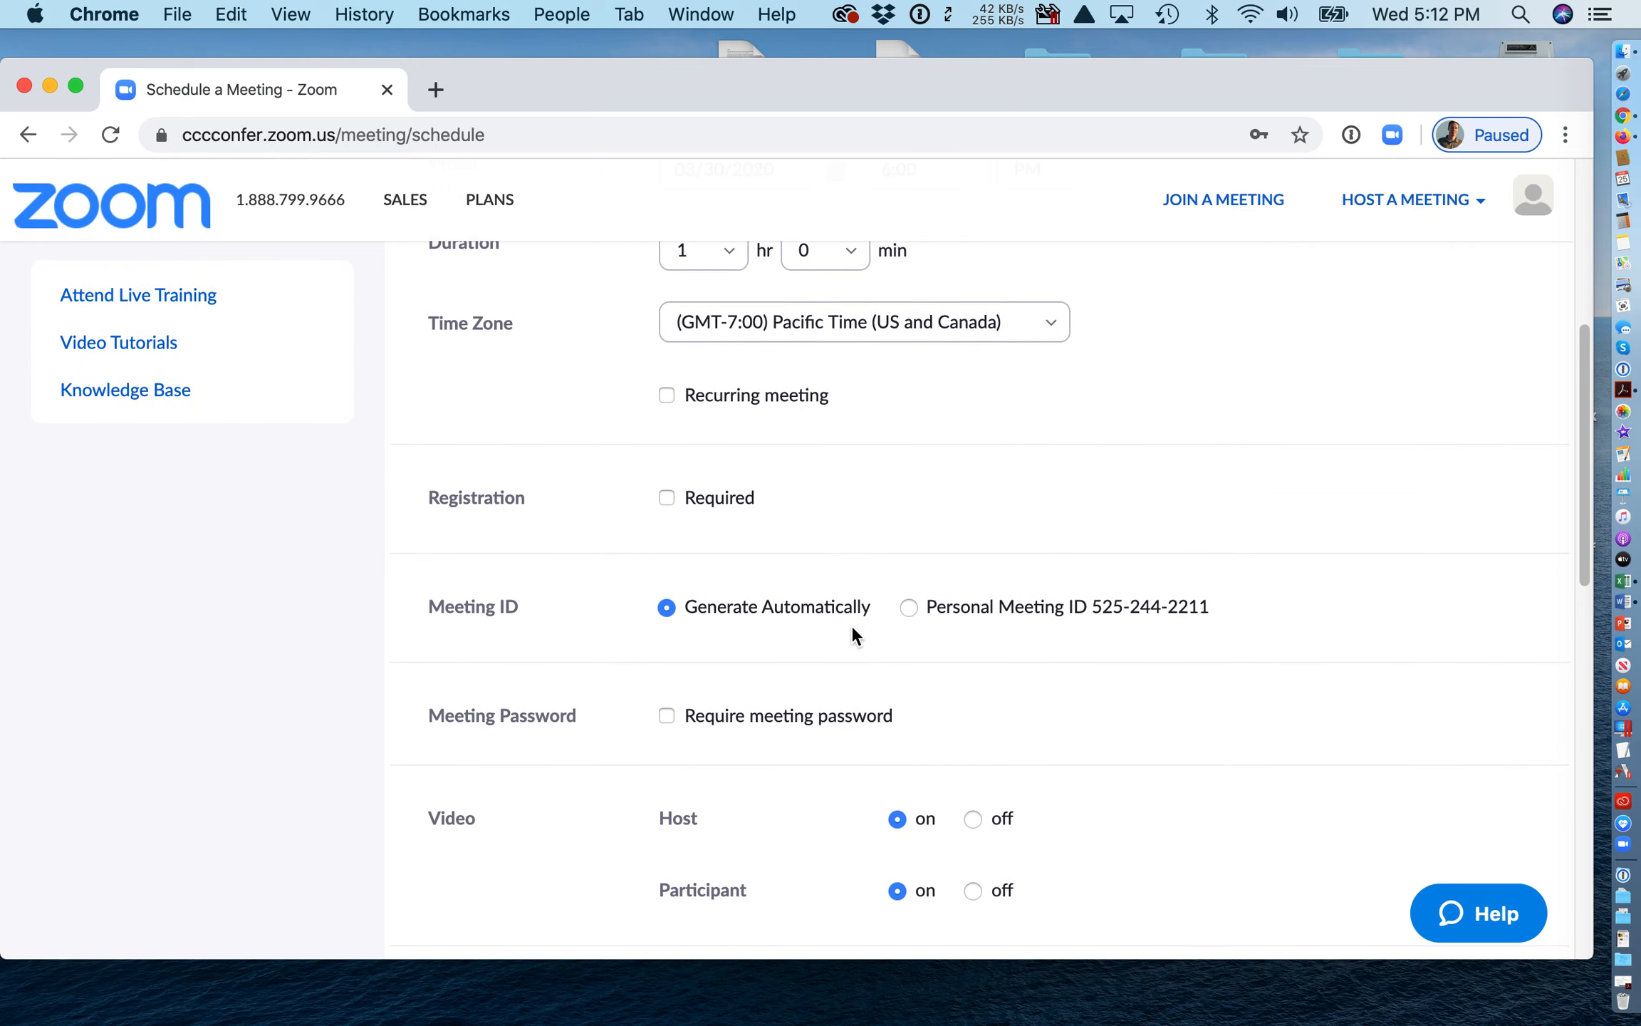
scroll(852, 628, down, 4)
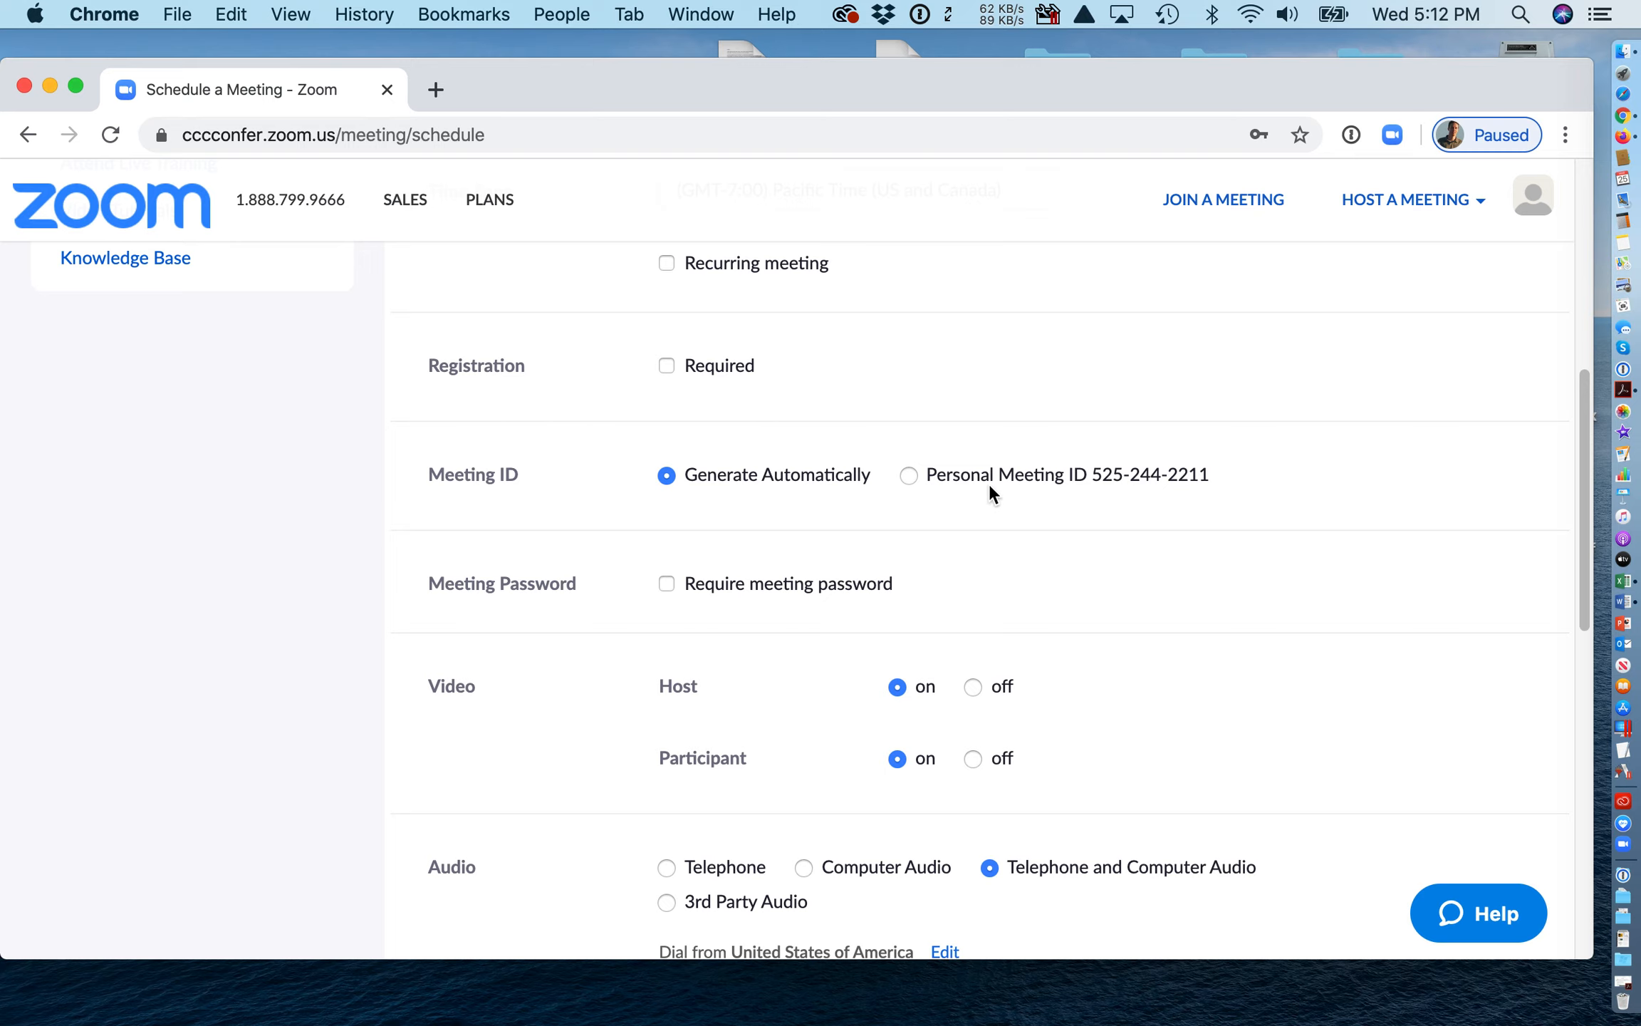
scroll(990, 486, down, 2)
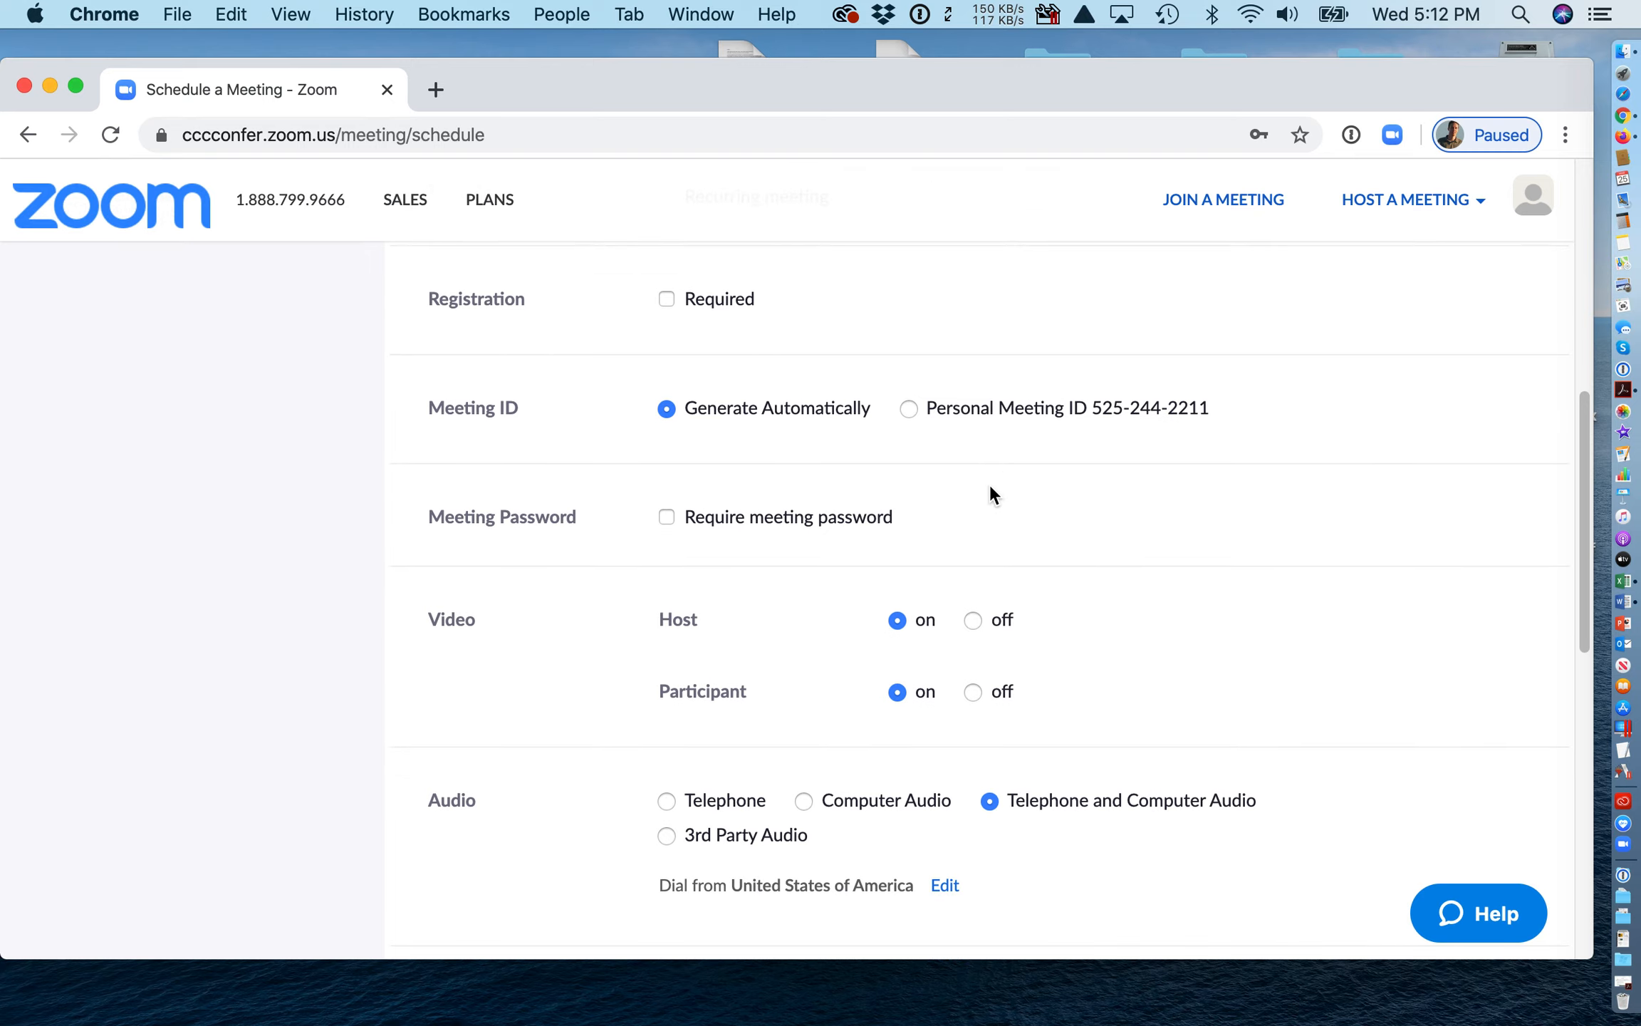
click(909, 408)
Review the video, audio and meeting options without changing them, and save the scheduled meeting
scroll(1050, 462, down, 3)
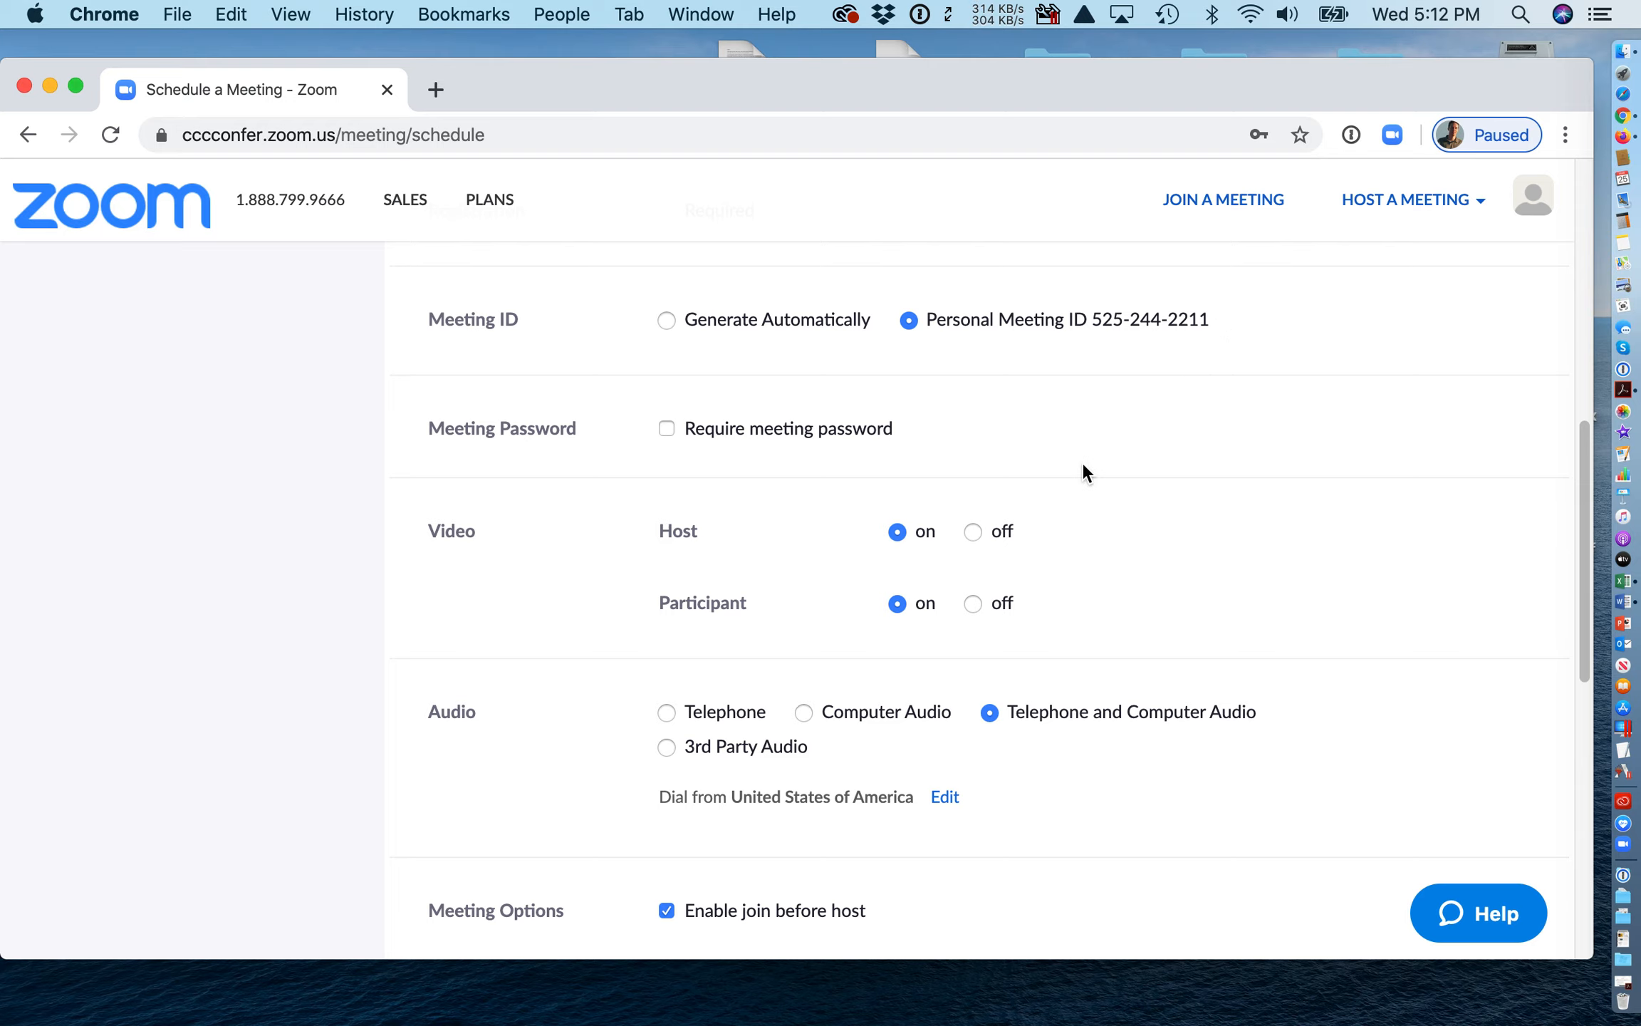
scroll(1083, 465, down, 1)
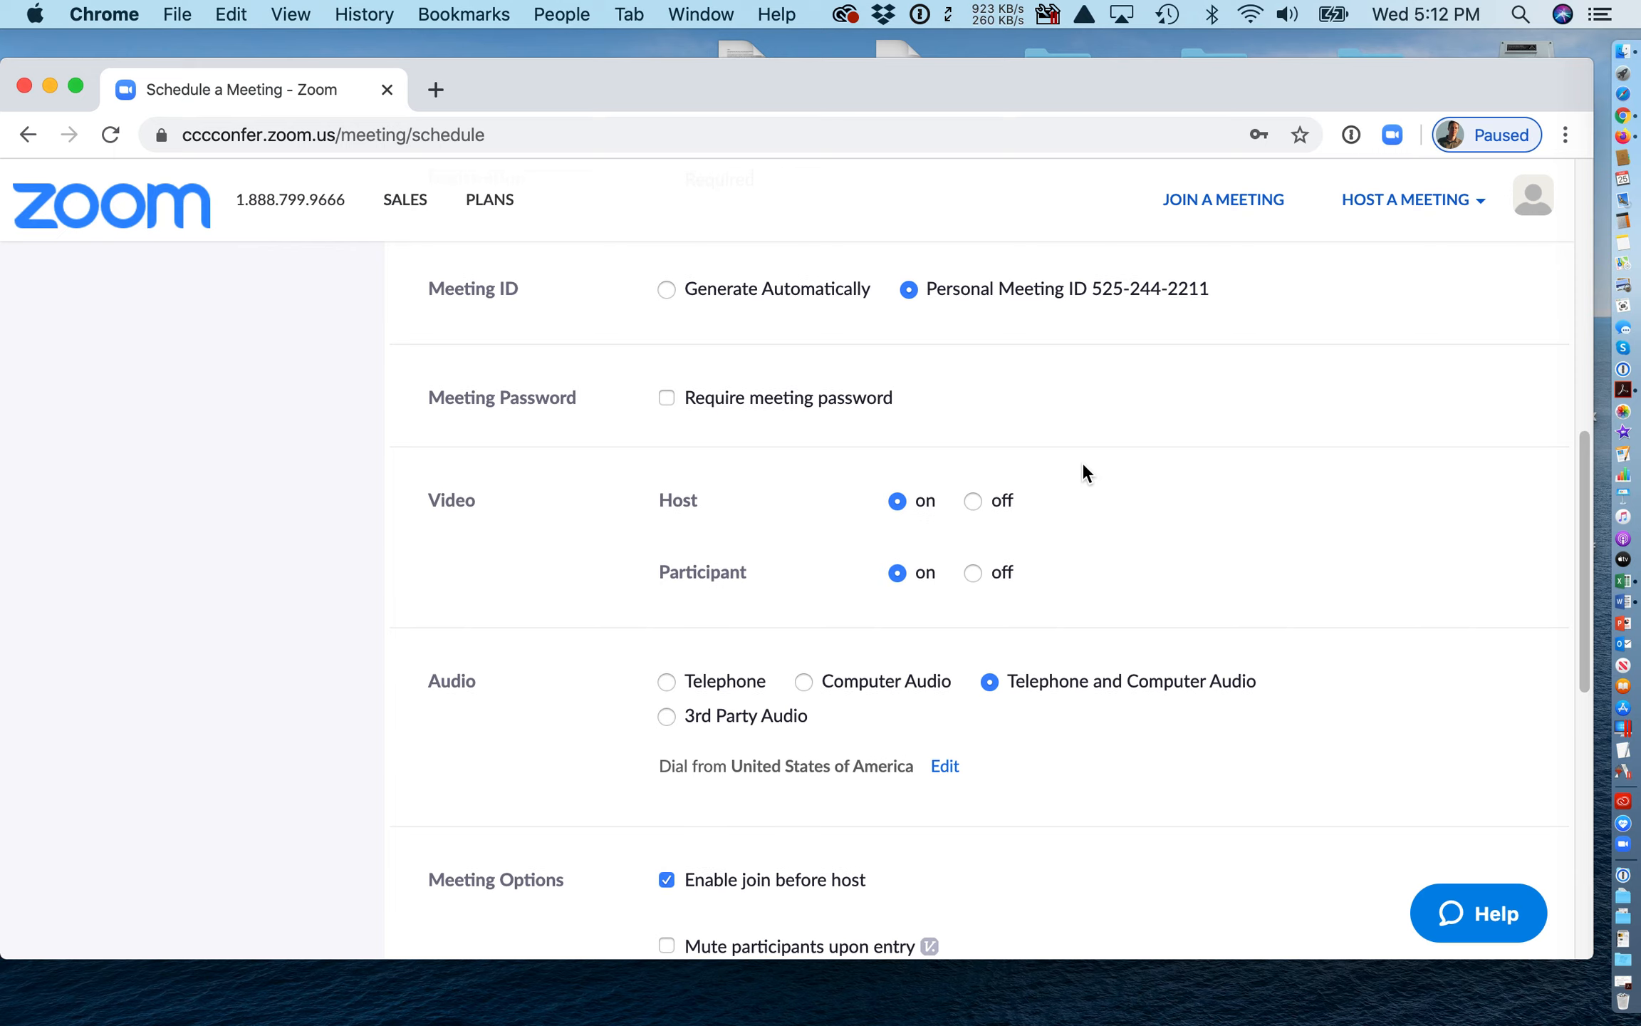
scroll(1083, 468, down, 5)
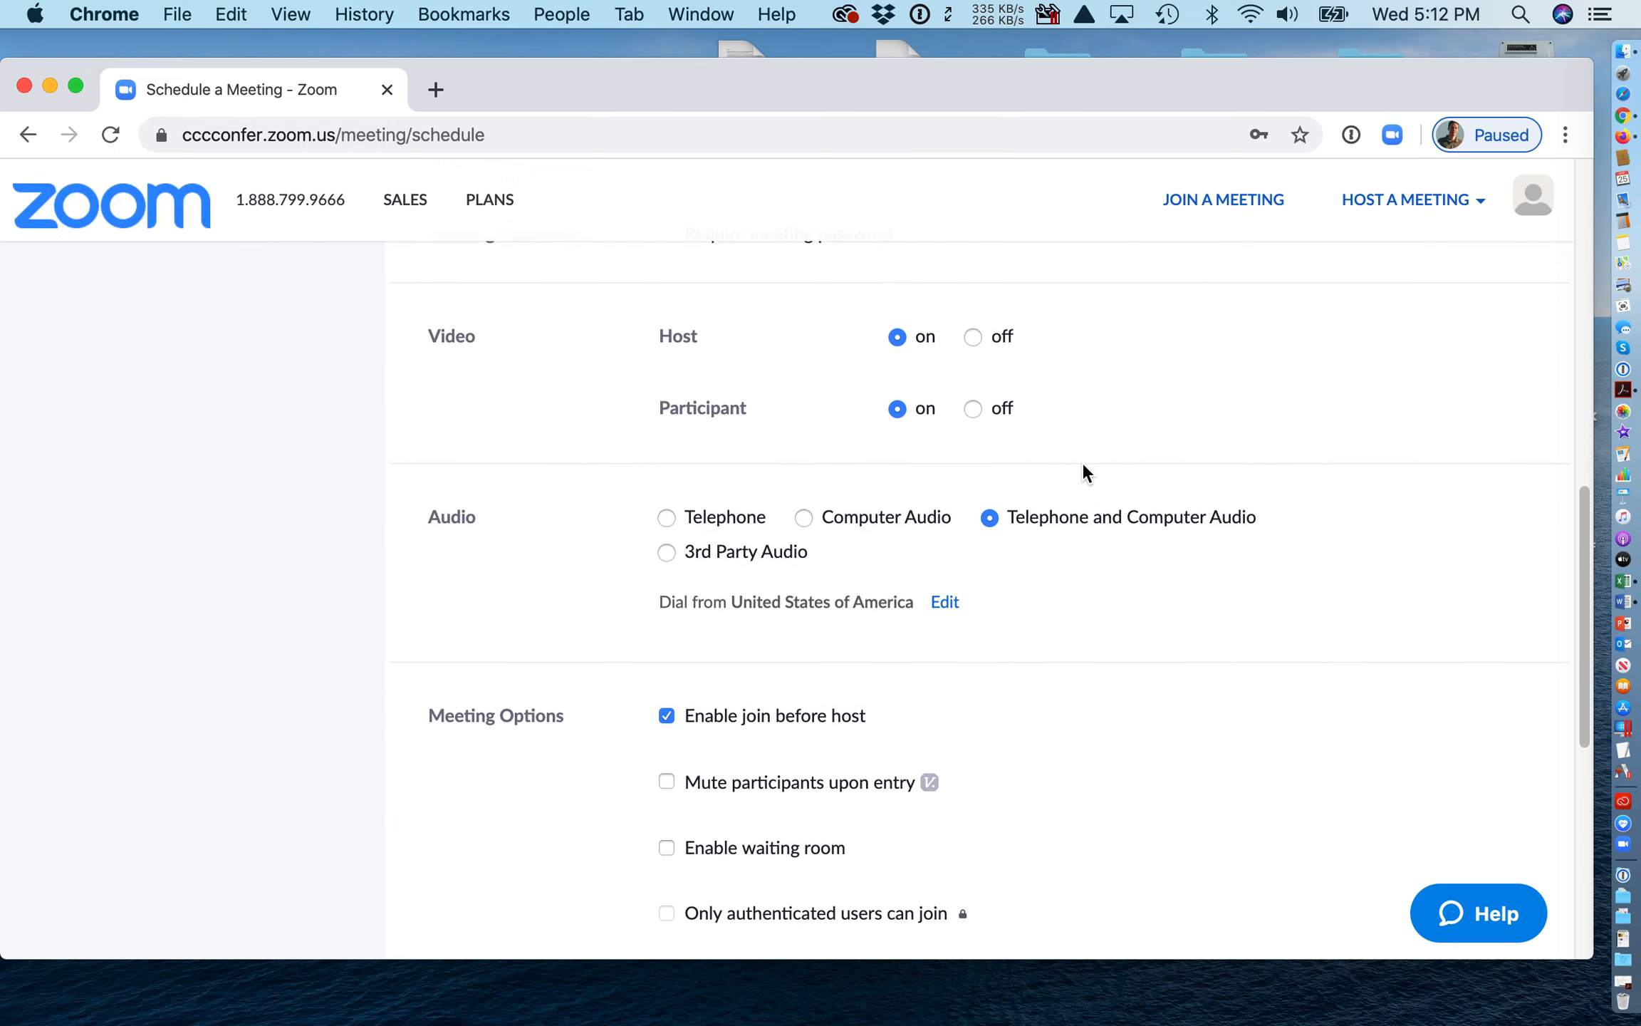
scroll(1082, 464, down, 5)
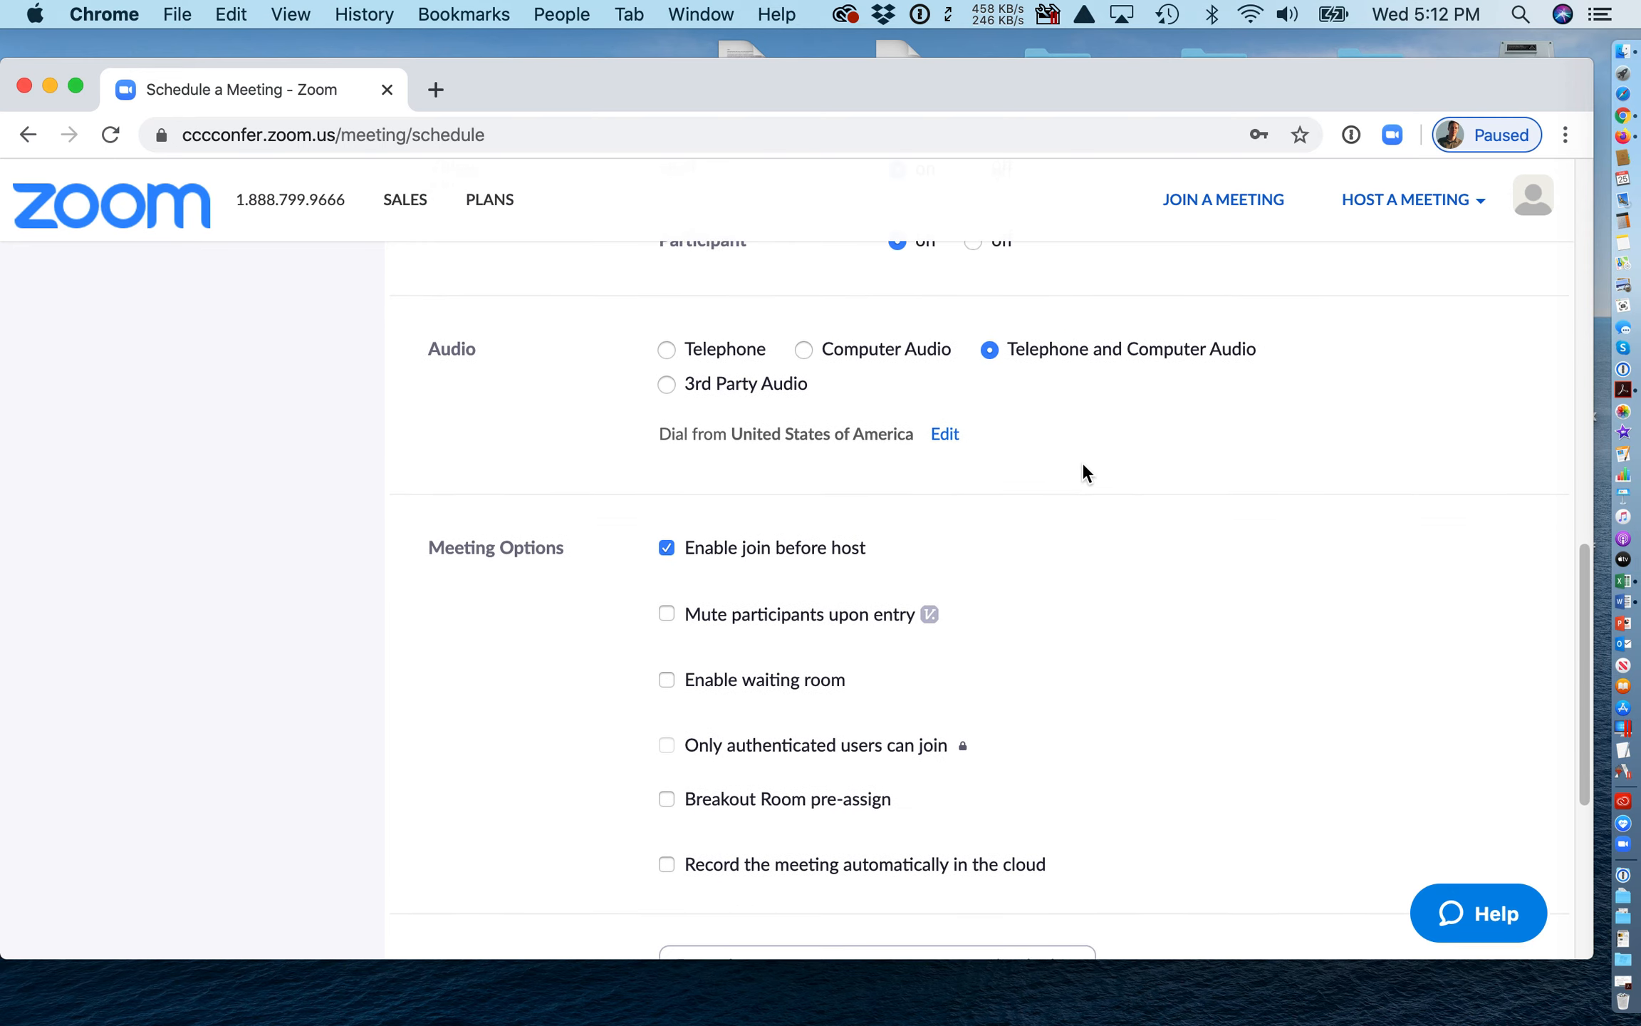
scroll(1083, 464, down, 1)
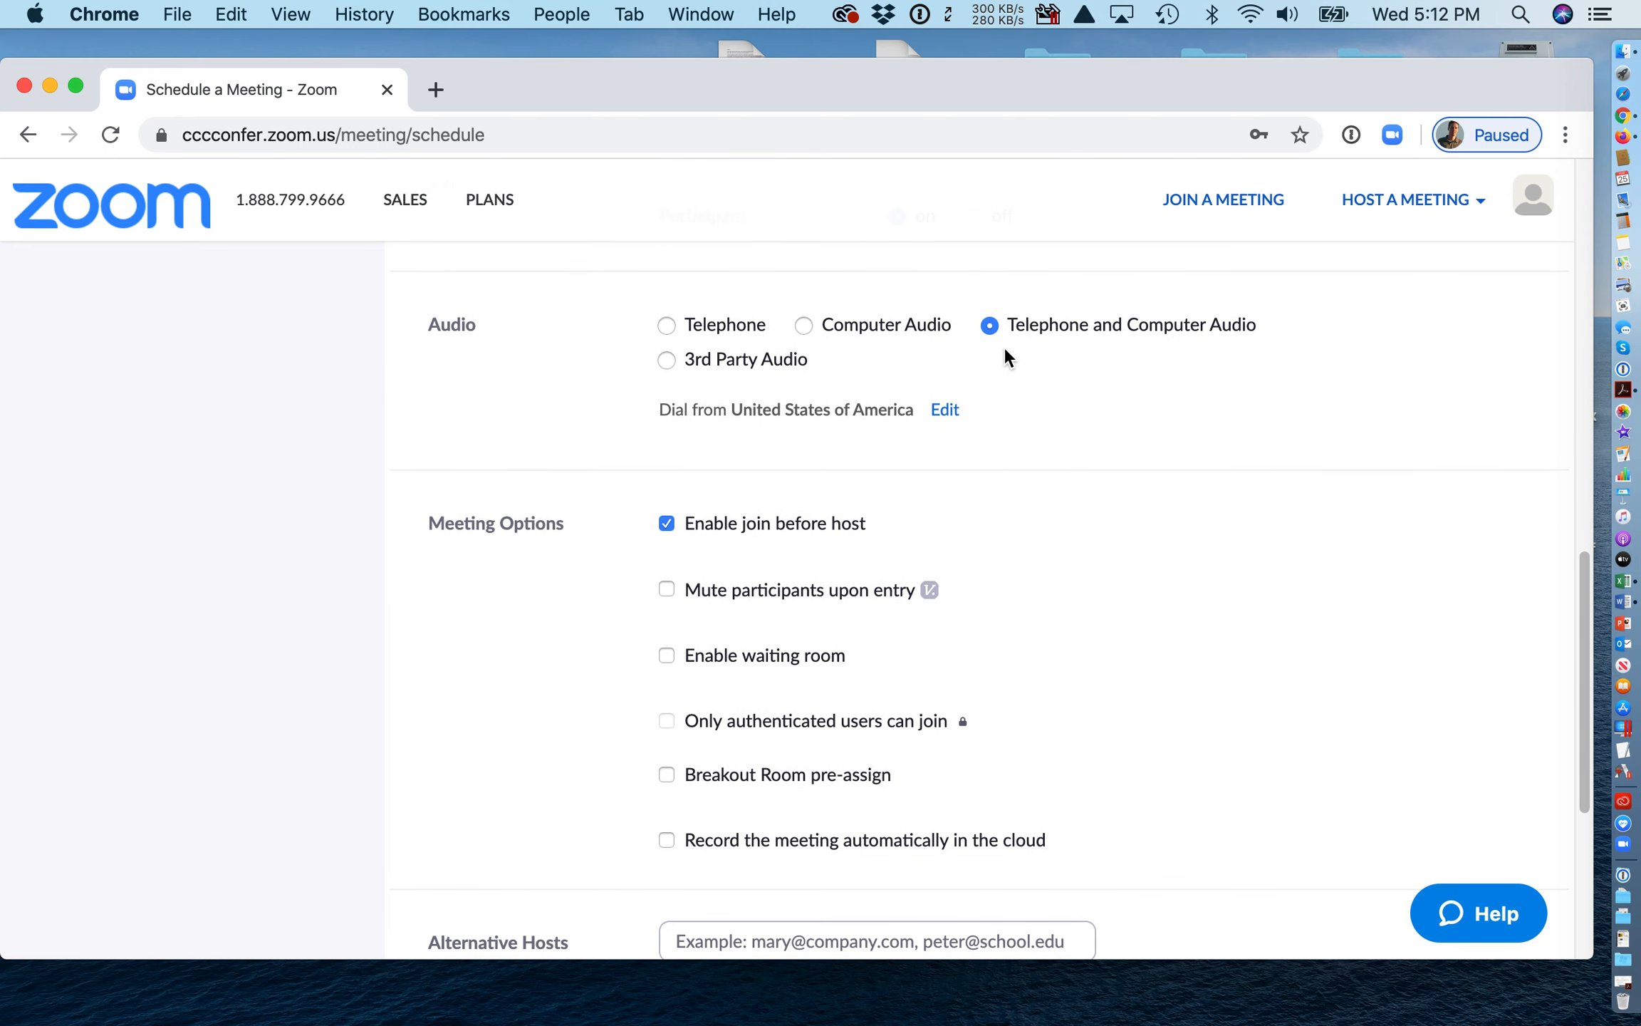
scroll(1004, 350, down, 2)
scroll(1004, 349, down, 3)
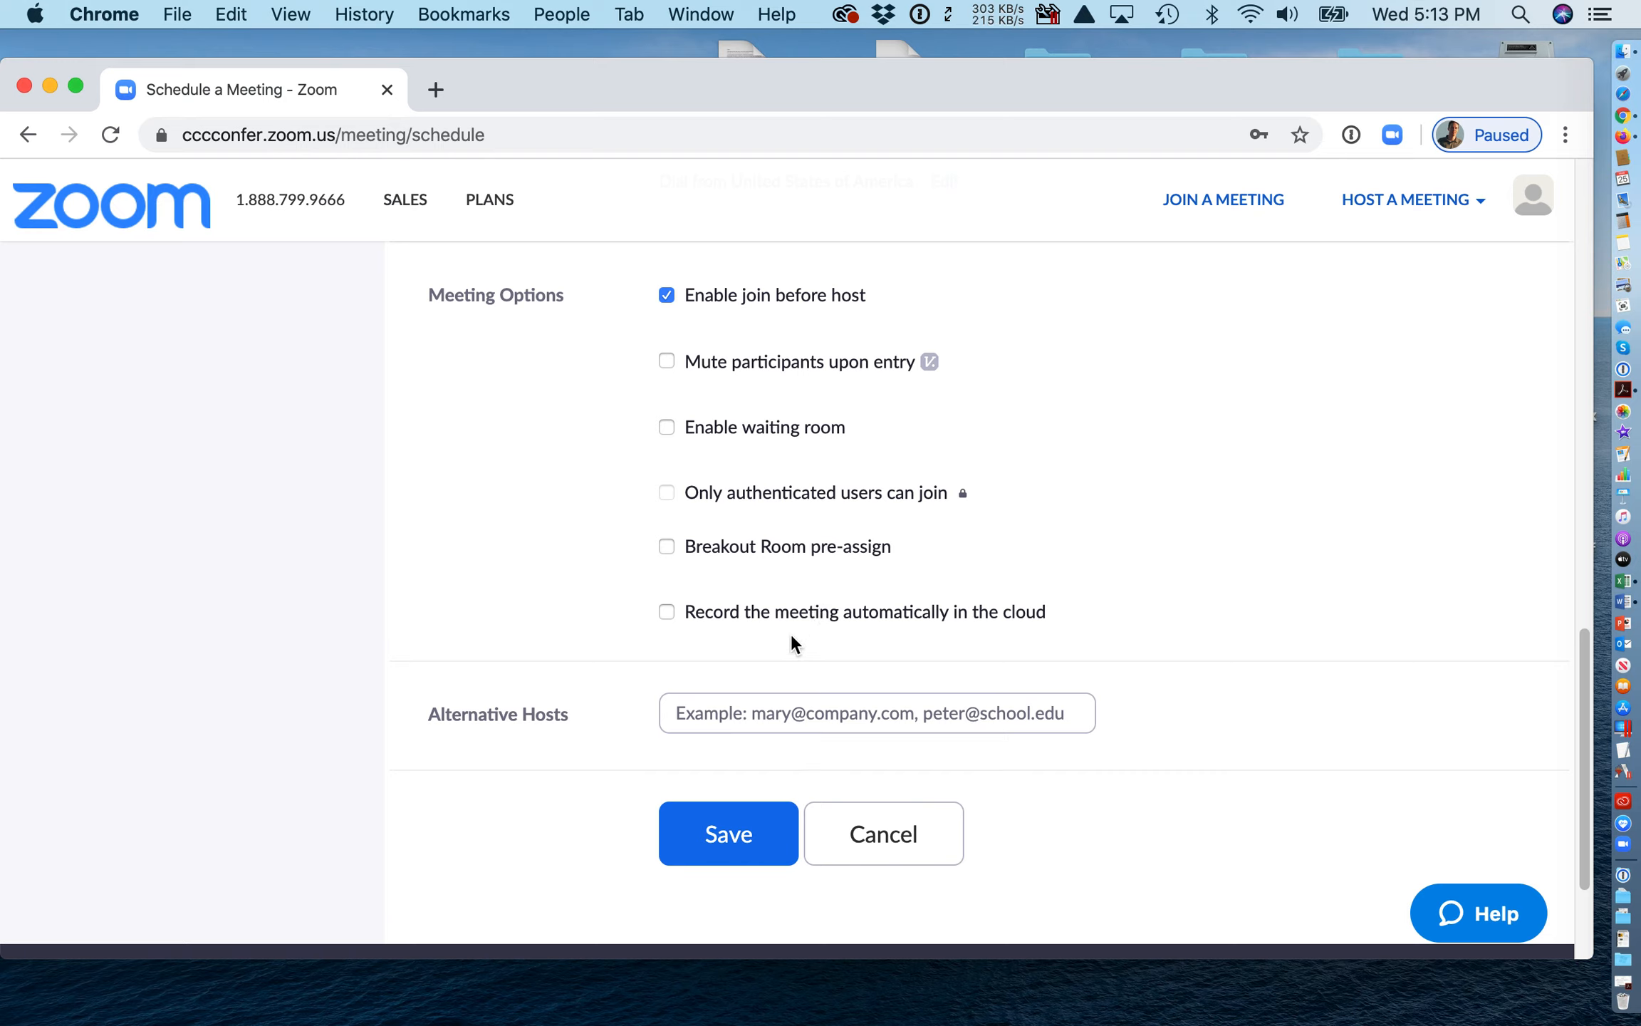
click(741, 839)
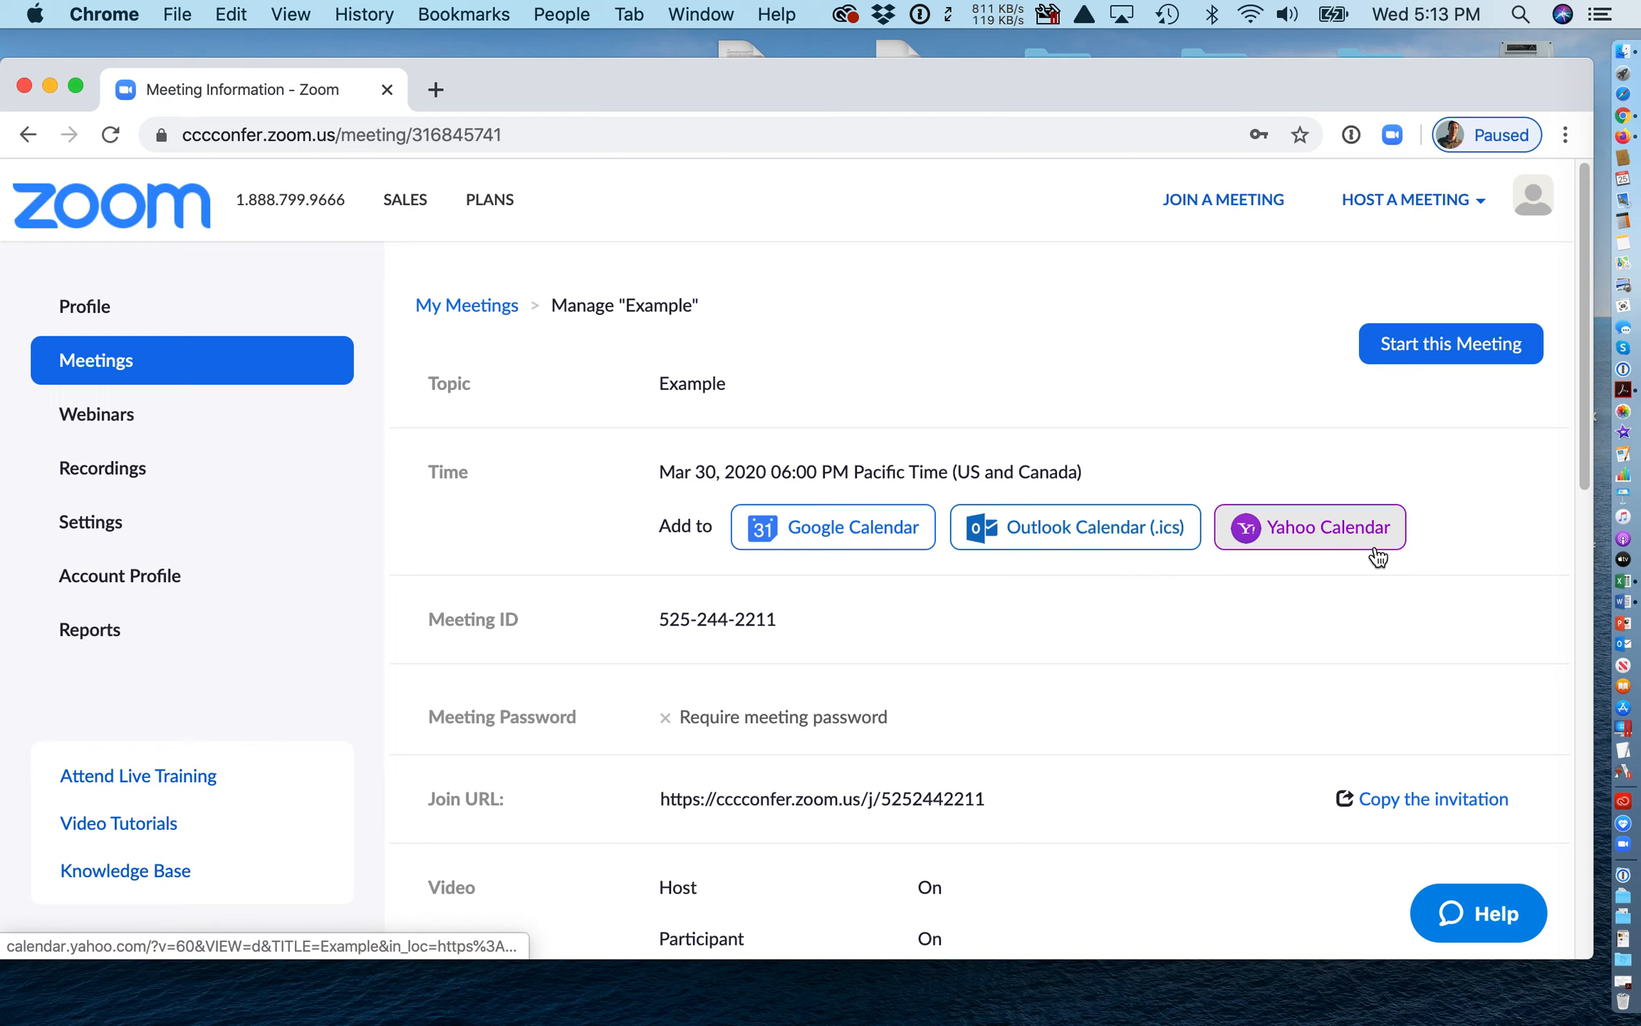
Download the meeting's Outlook Calendar (.ics) file, open it, and add the event to the preselected calendar in the Calendar app
click(1131, 540)
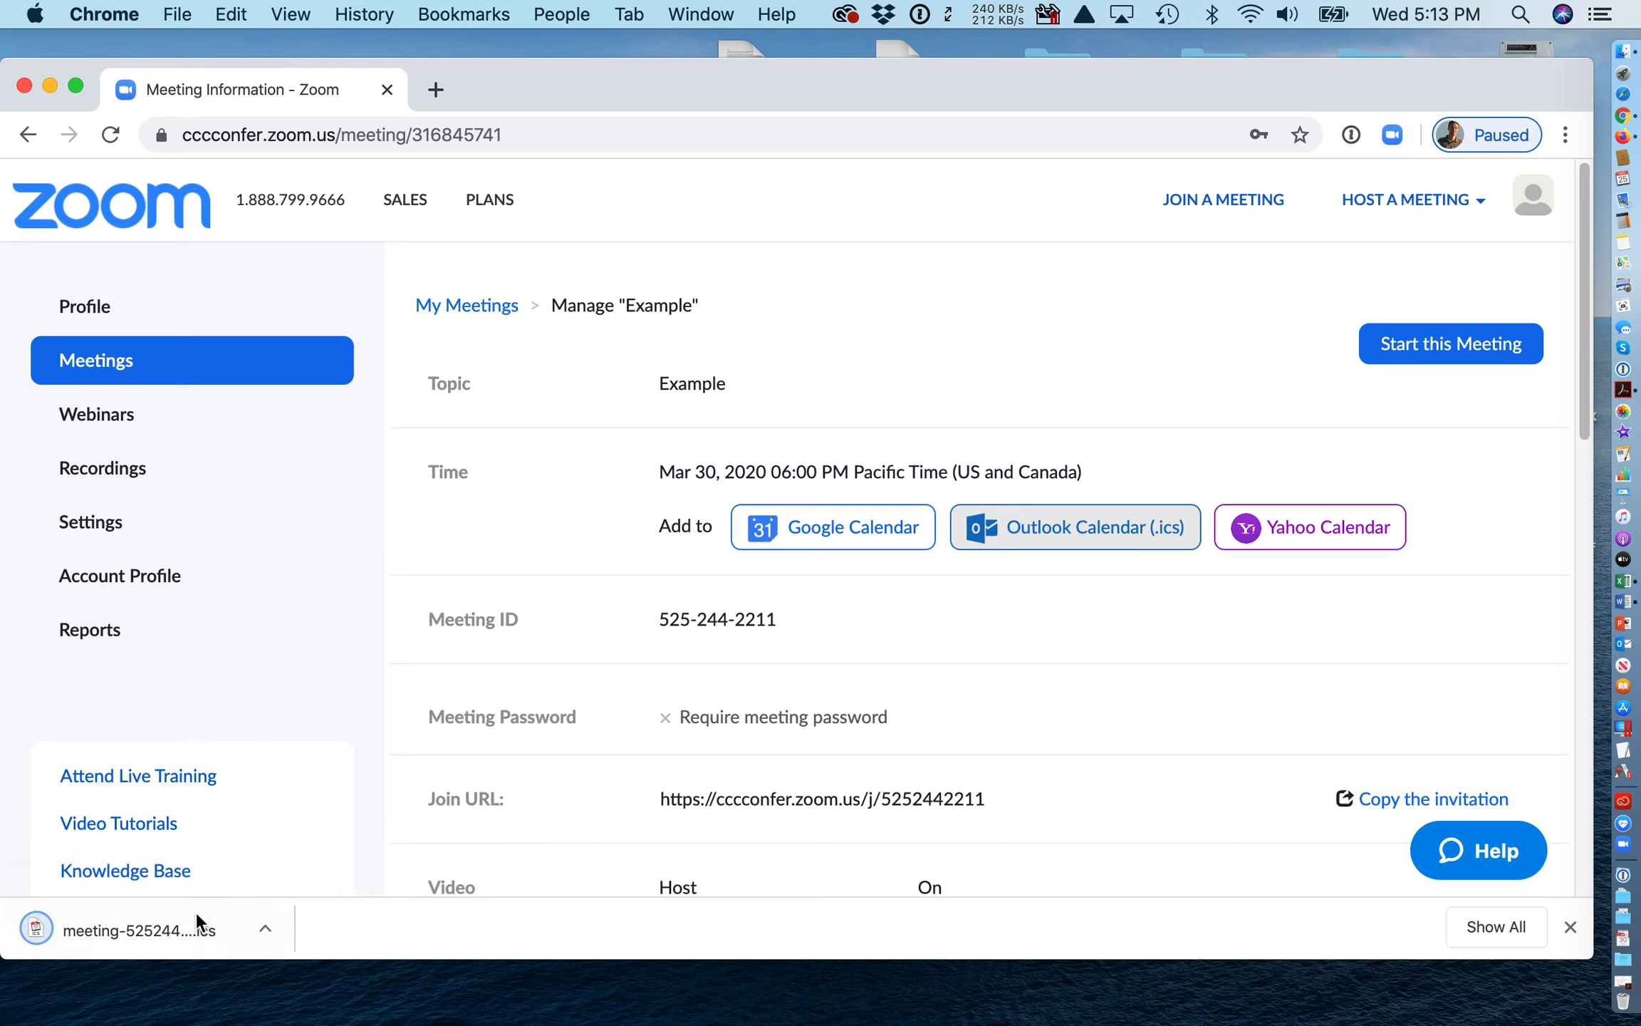
click(159, 931)
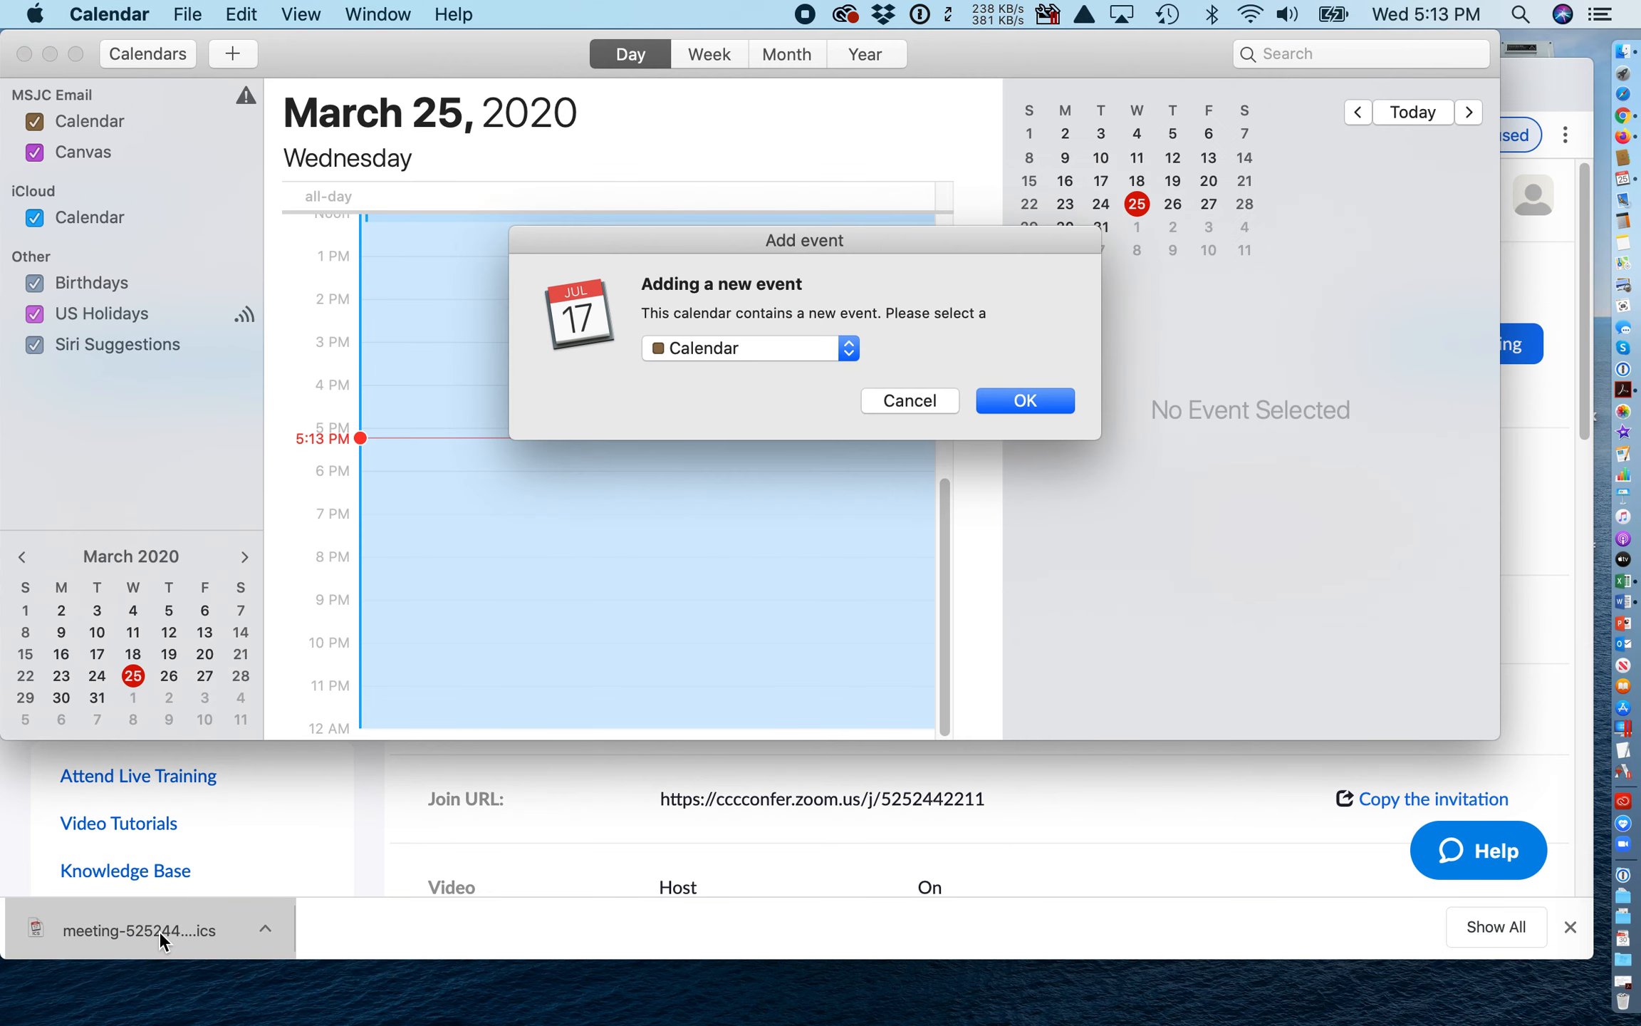
click(1040, 395)
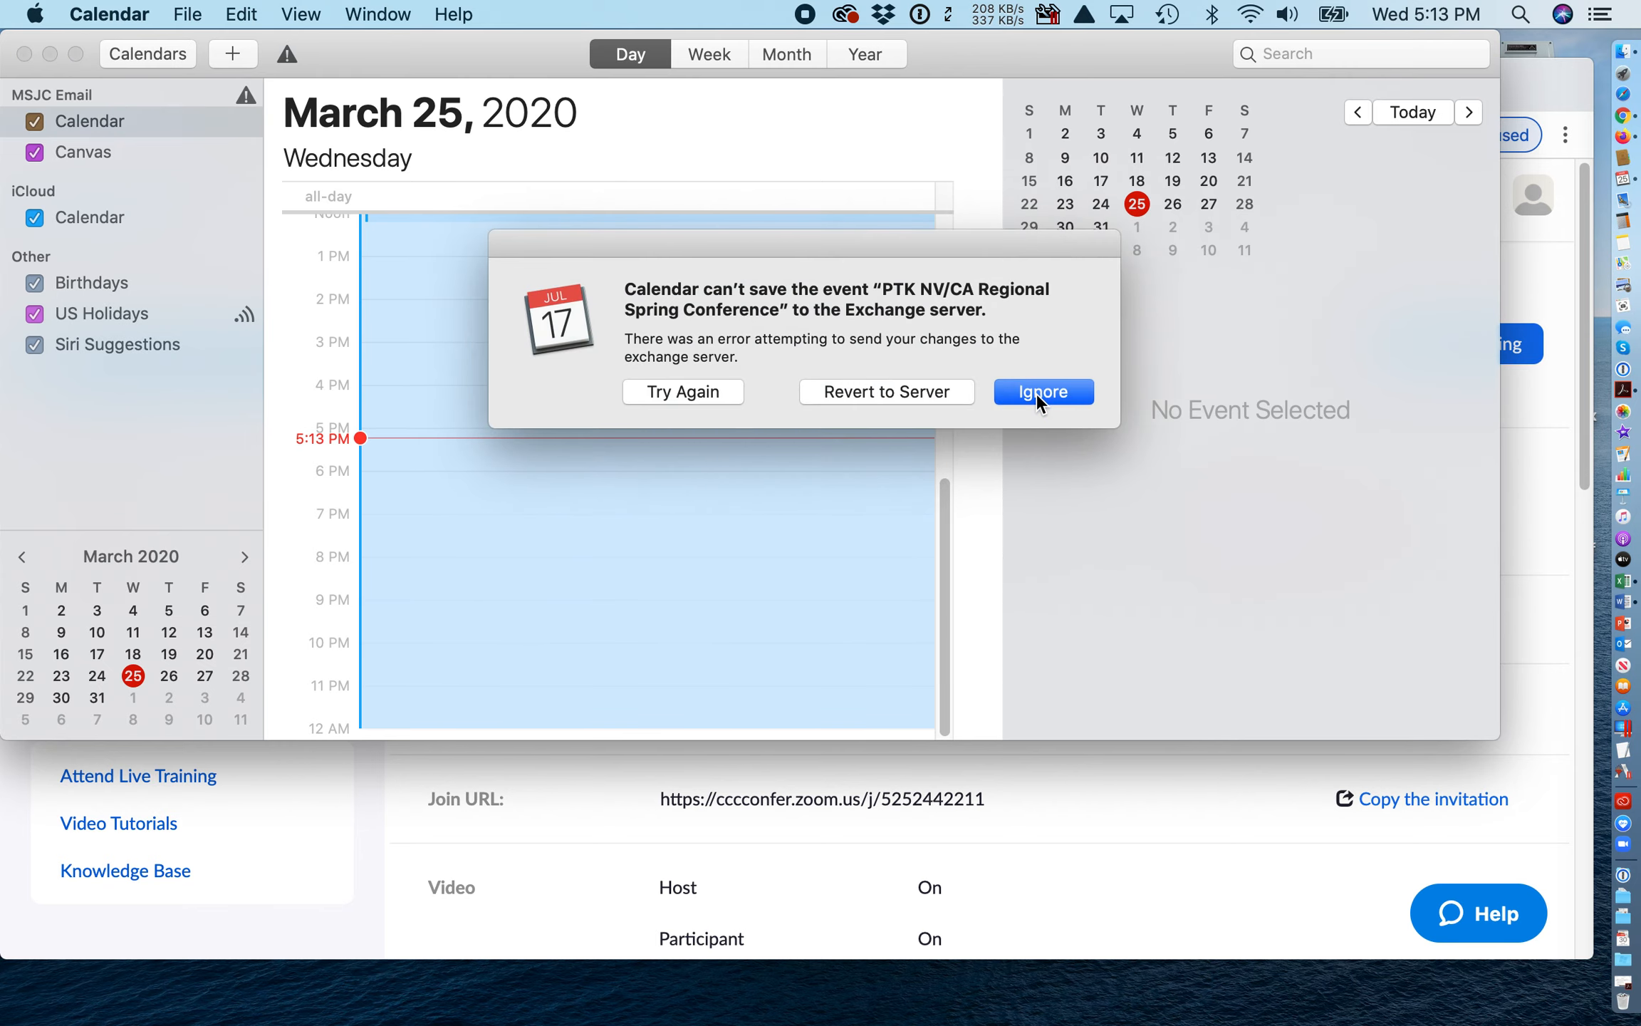
Ignore the Exchange server error, dismiss the Example event's details, and close the Calendar window
click(1037, 393)
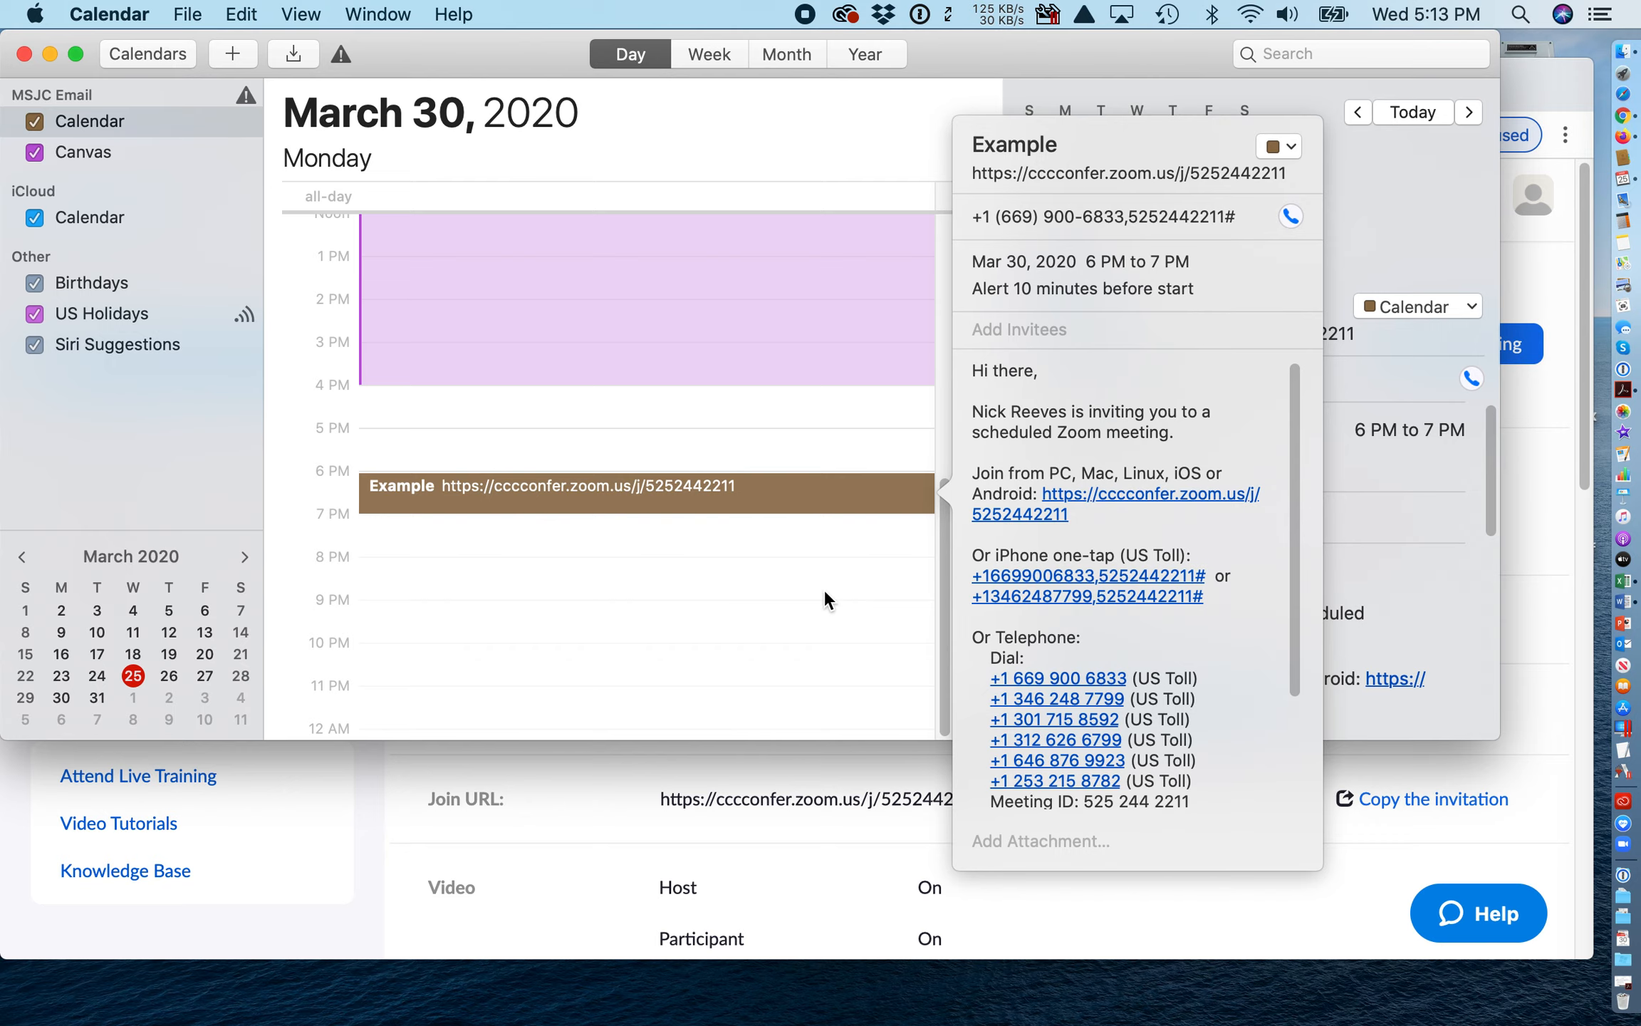
click(792, 568)
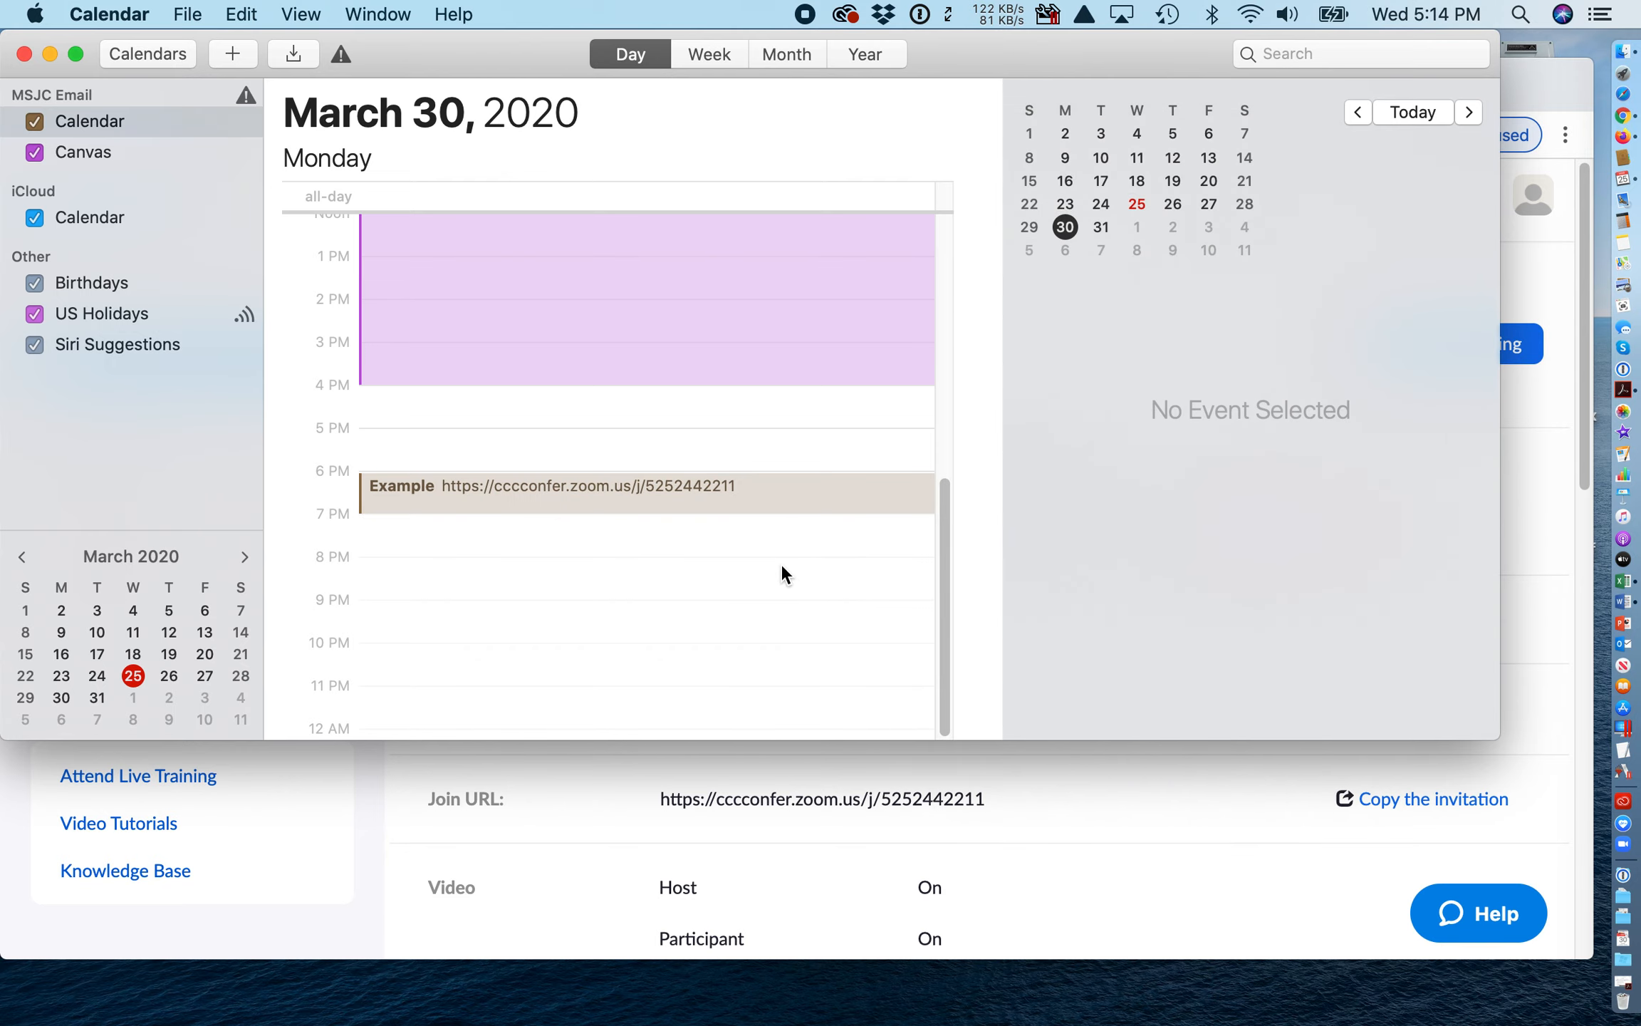
click(24, 55)
Open the Example meeting's invitation from the Zoom meeting information page, review its full text, and copy it to the clipboard
scroll(687, 582, down, 4)
scroll(687, 582, down, 3)
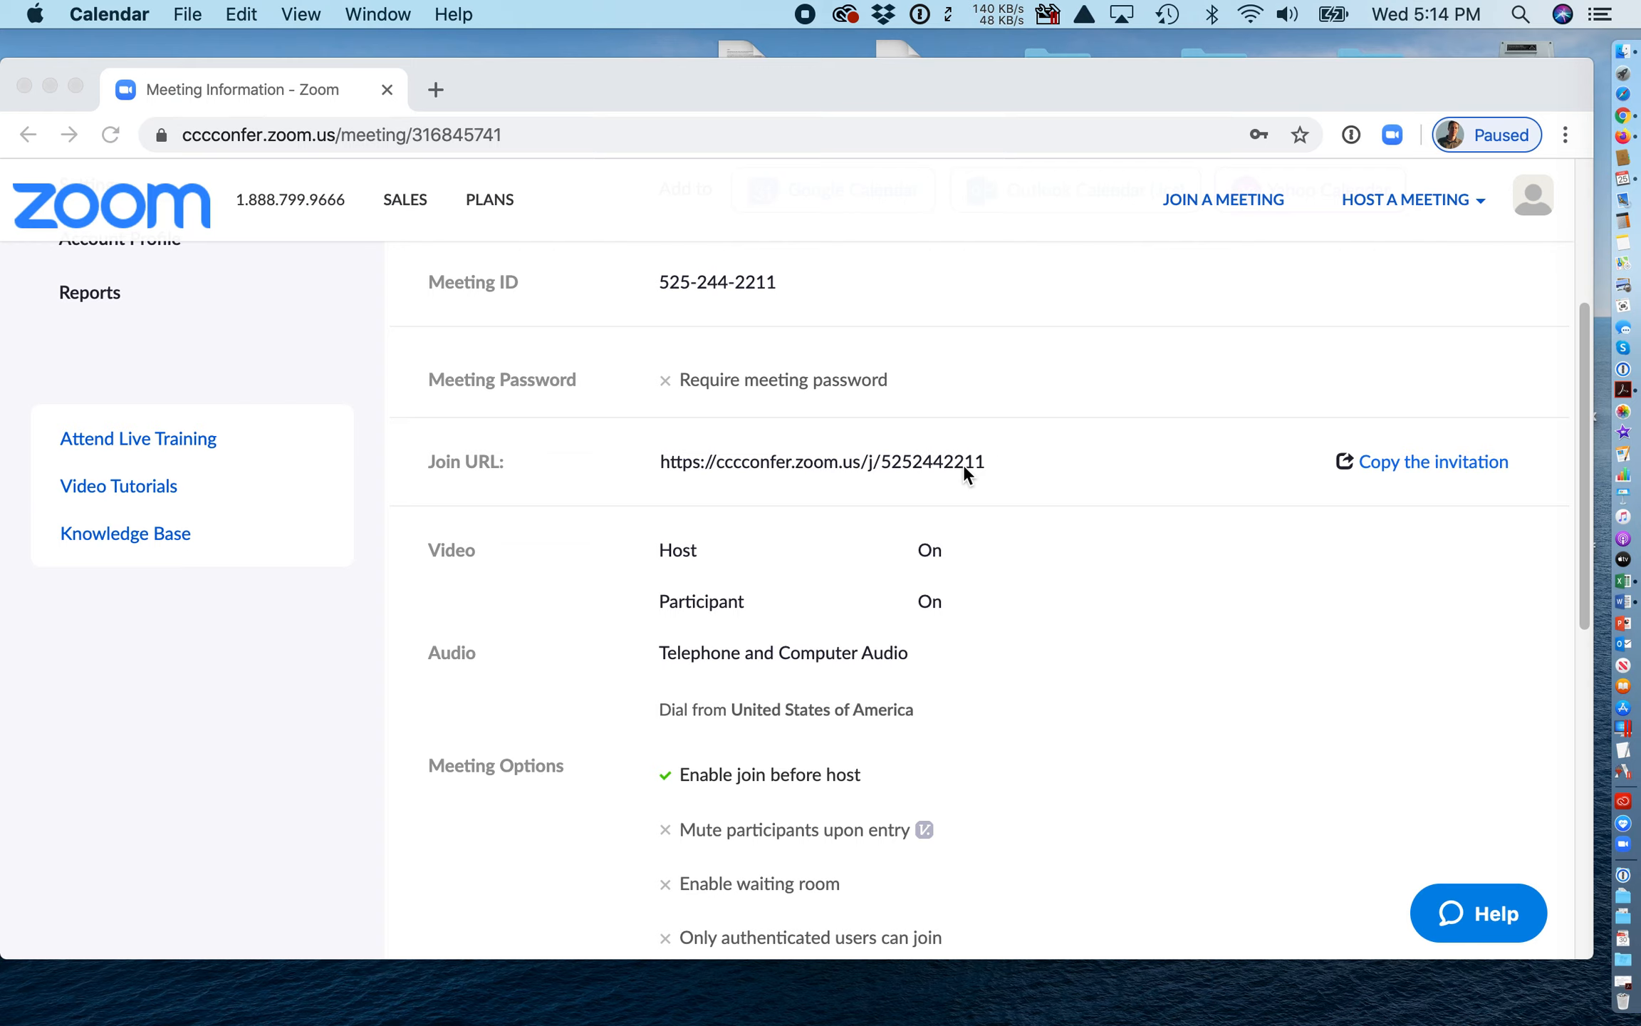
click(1380, 463)
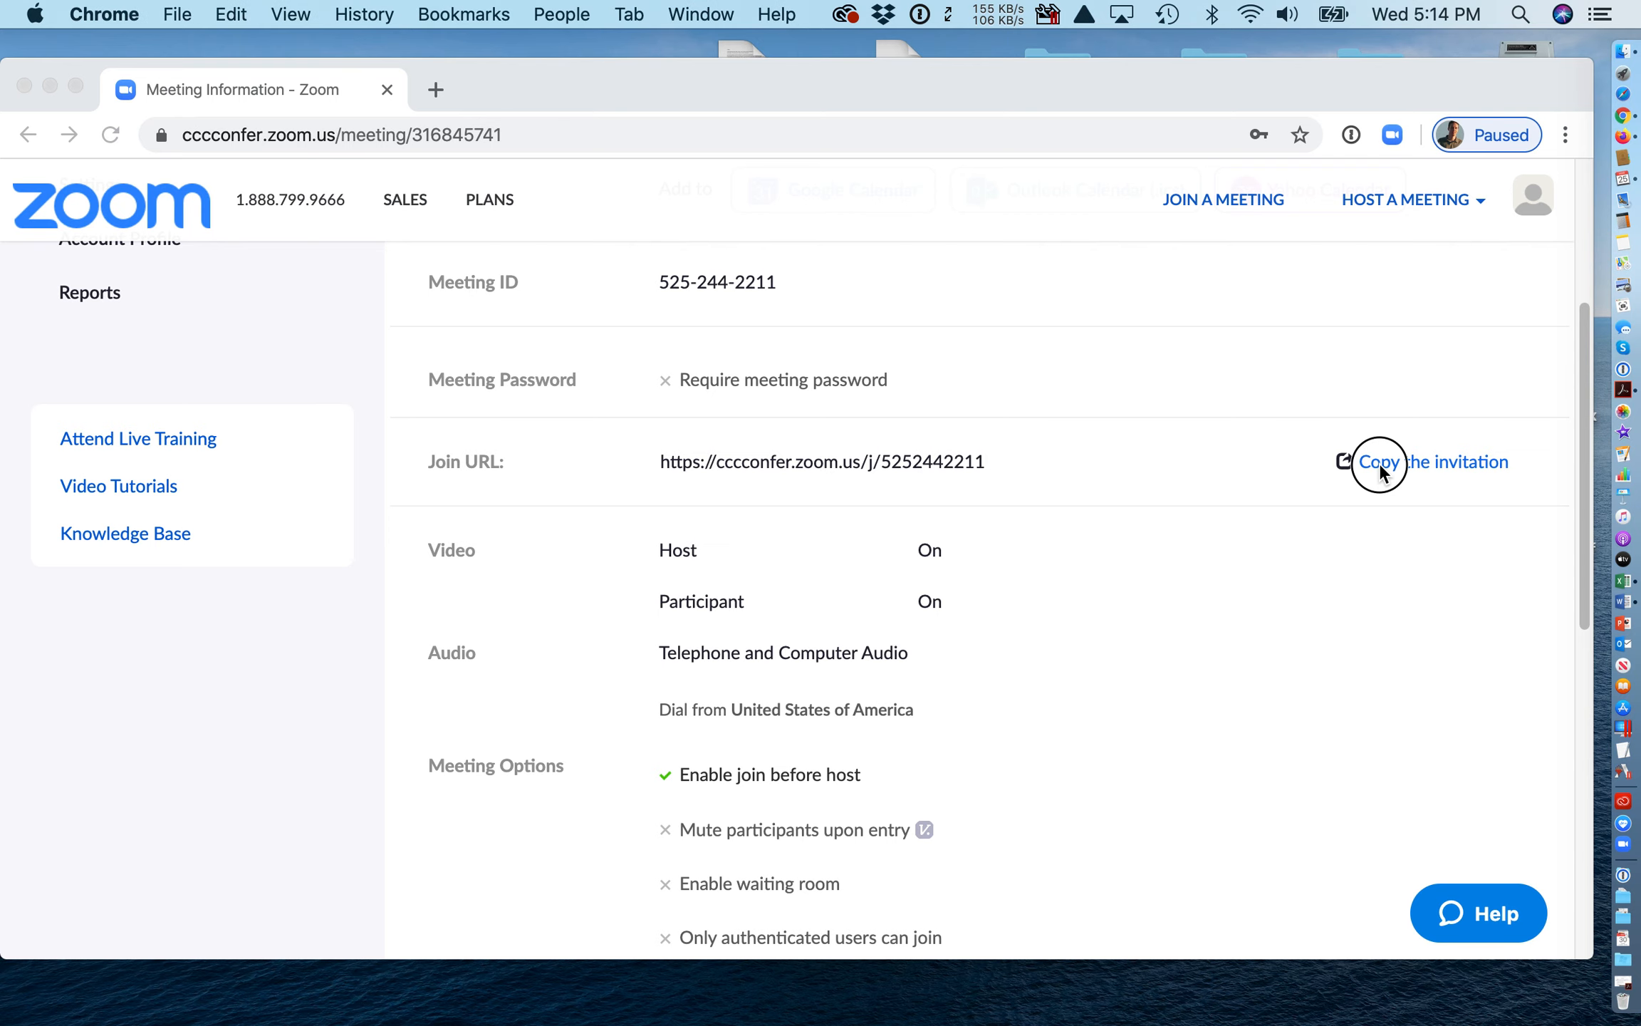
click(1380, 463)
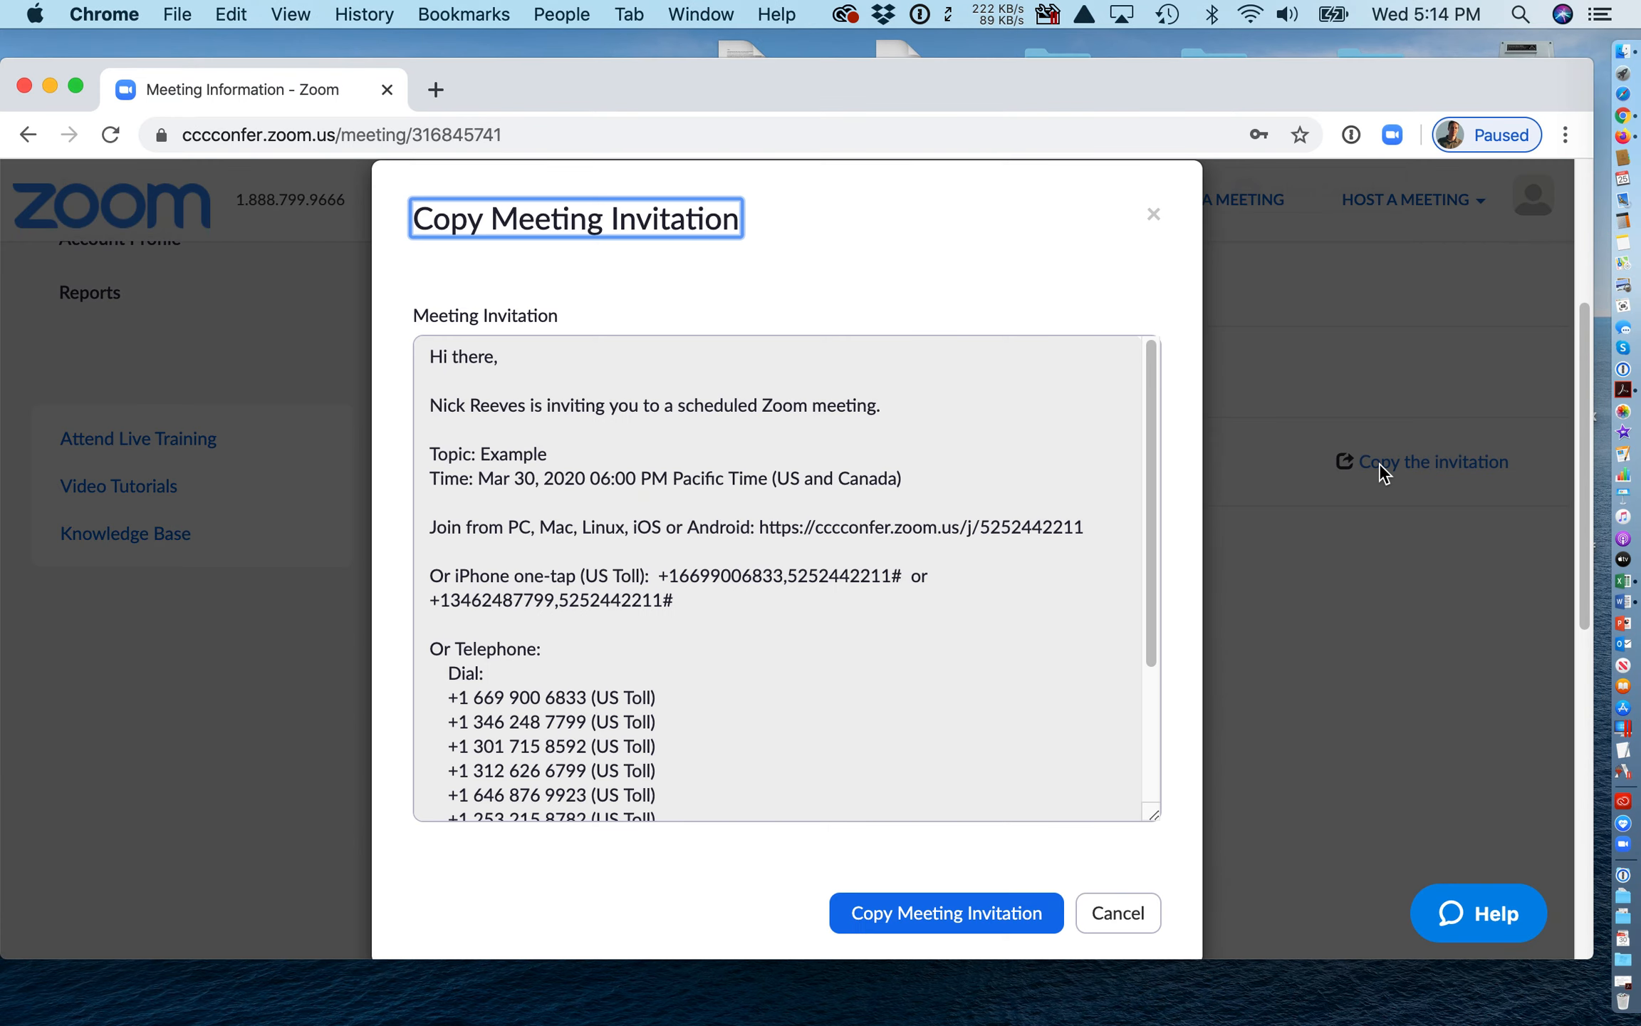
scroll(991, 614, down, 4)
scroll(991, 612, down, 2)
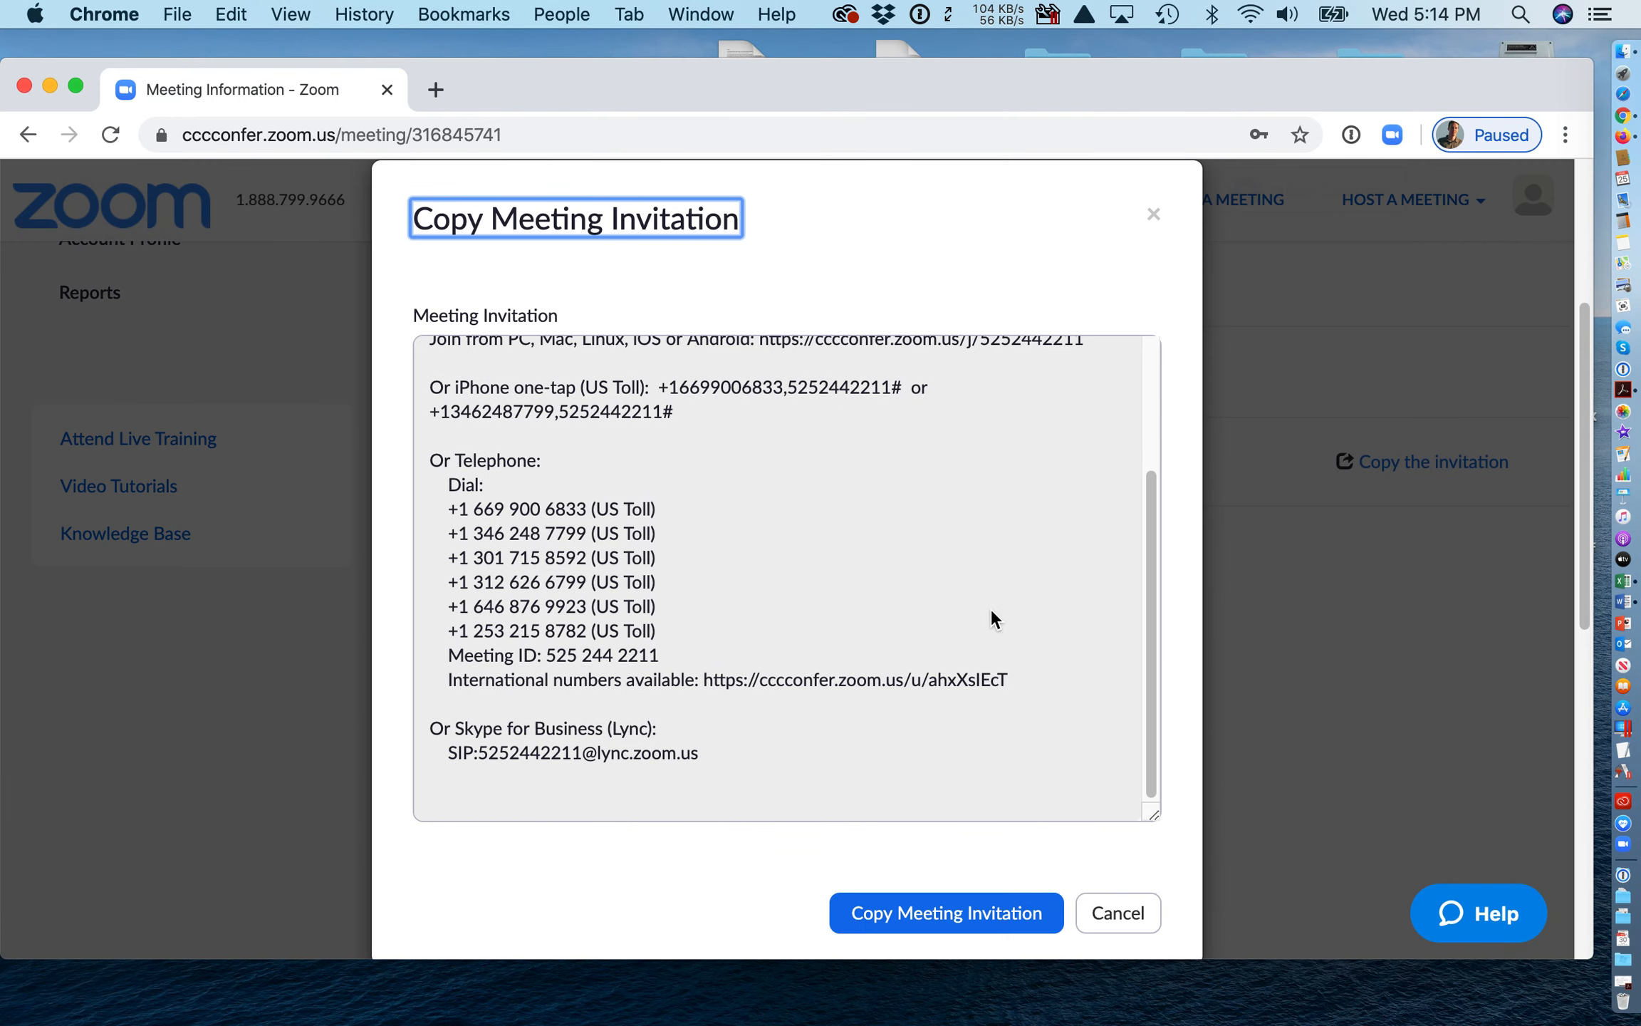
scroll(991, 612, up, 5)
scroll(990, 613, down, 5)
click(946, 913)
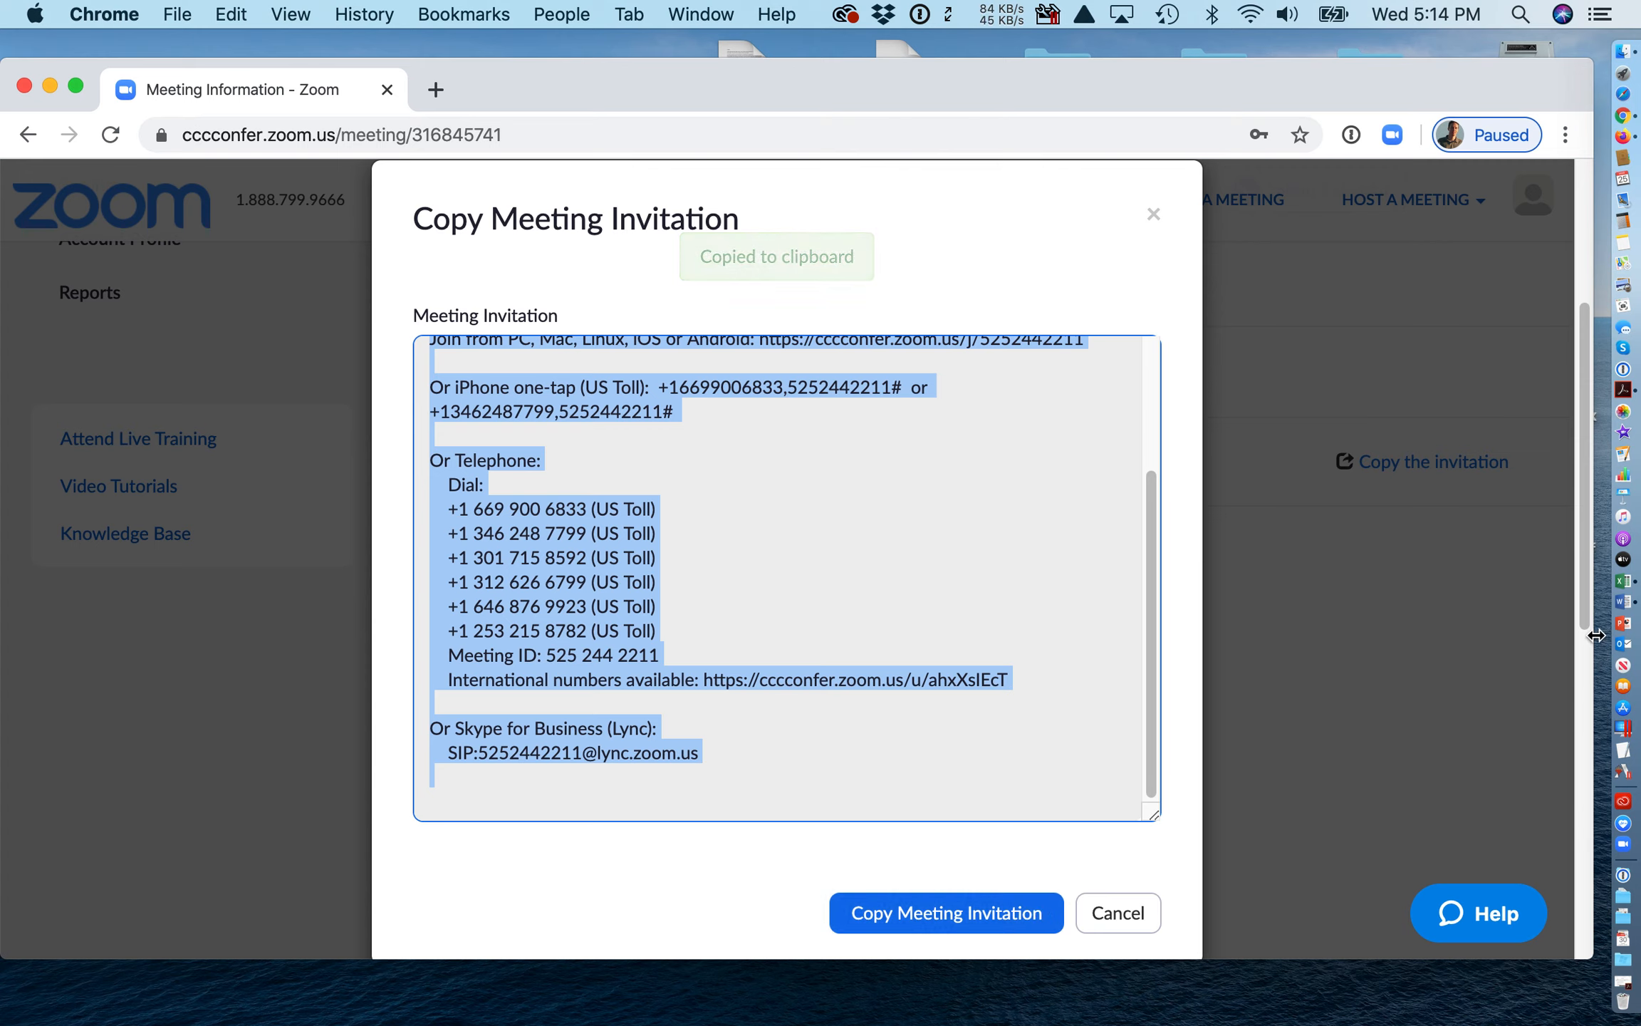
Switch to Outlook and start a new email addressed to the suggested contact, with the subject "Example Zoom Meeting"
click(1624, 645)
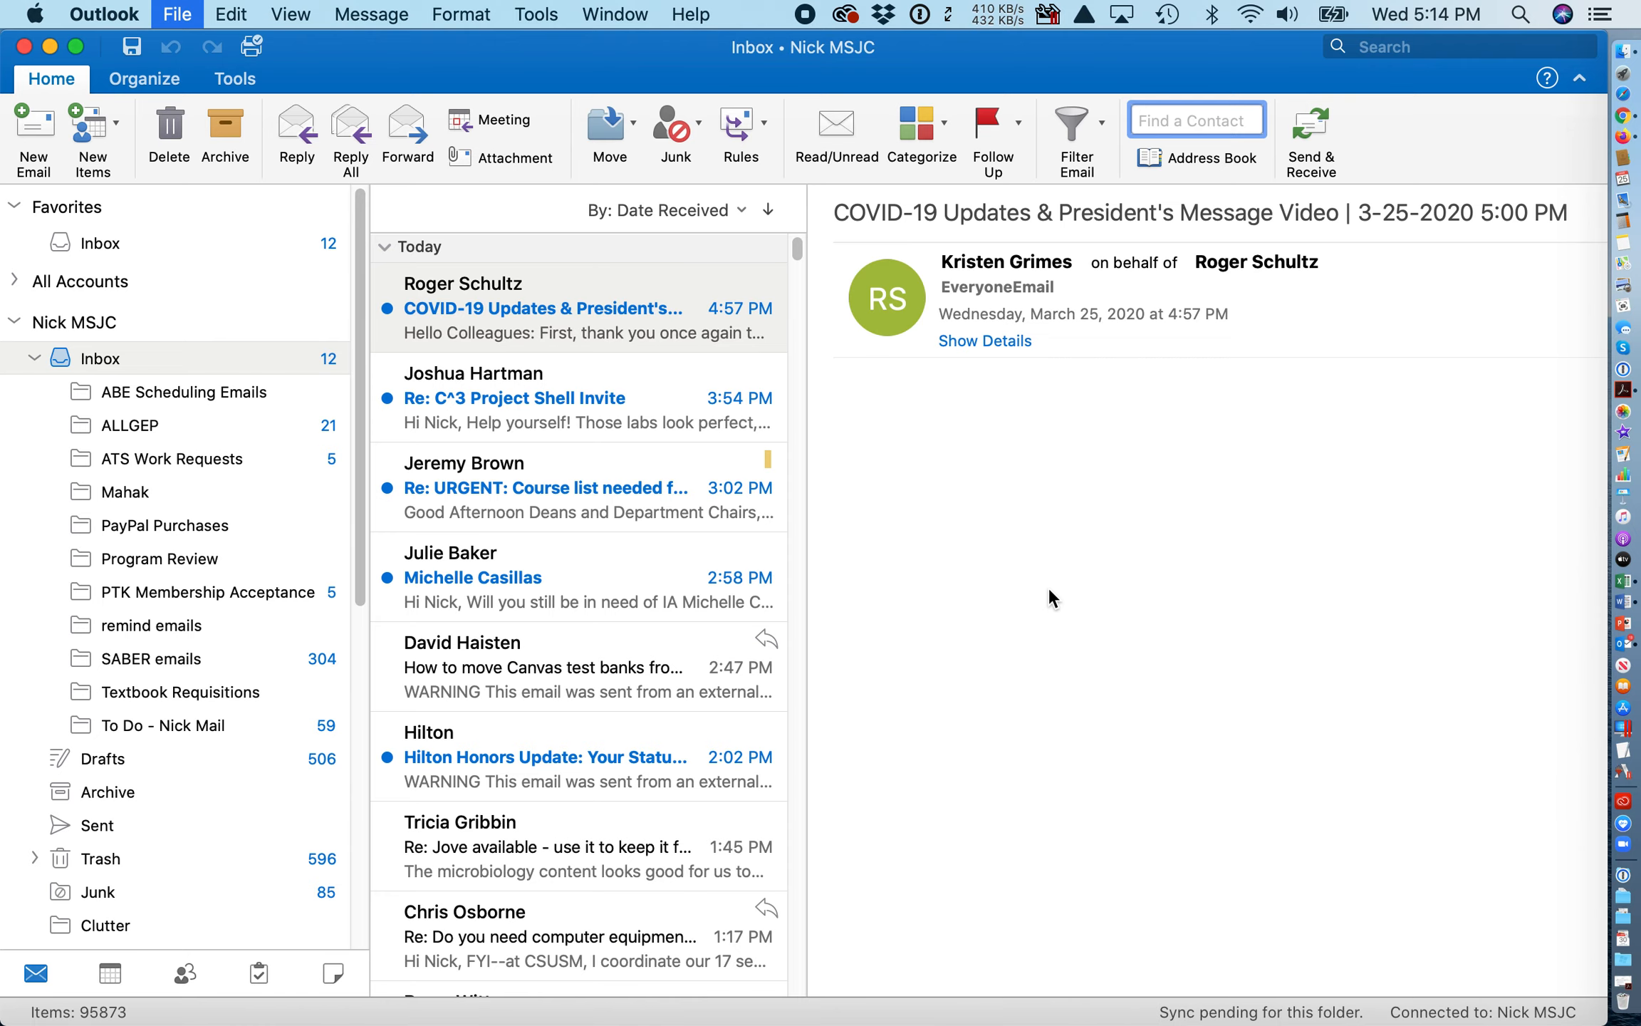
key(super+n)
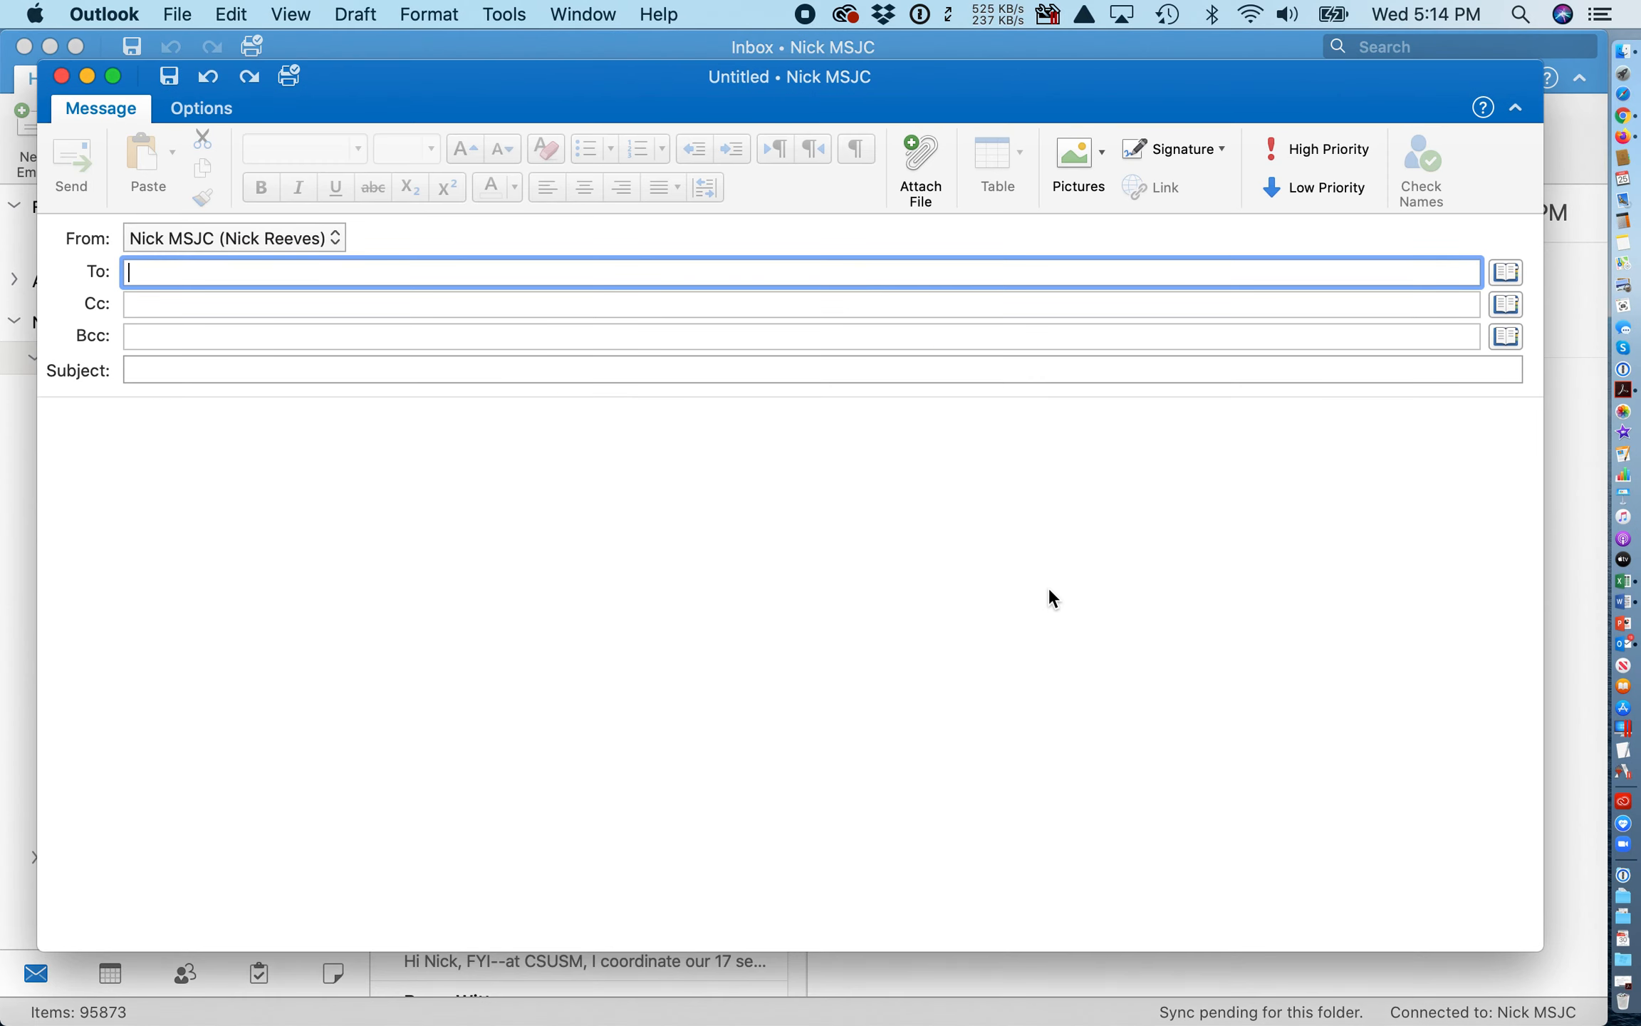
text(shelley)
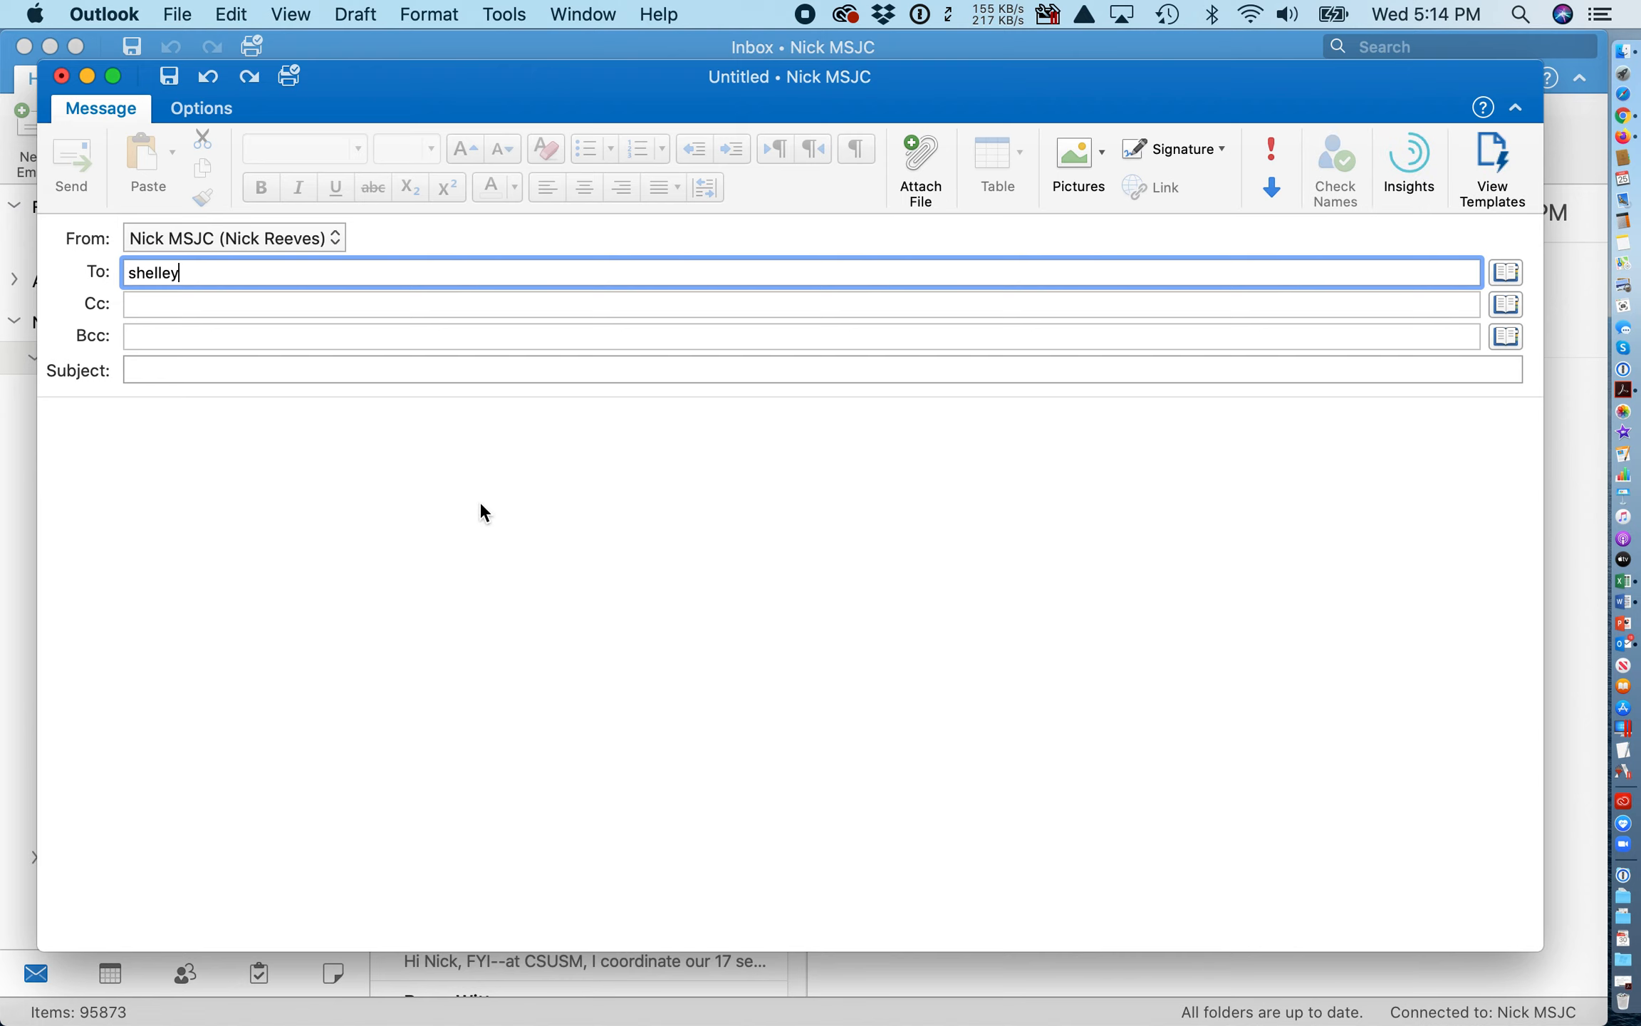
click(269, 365)
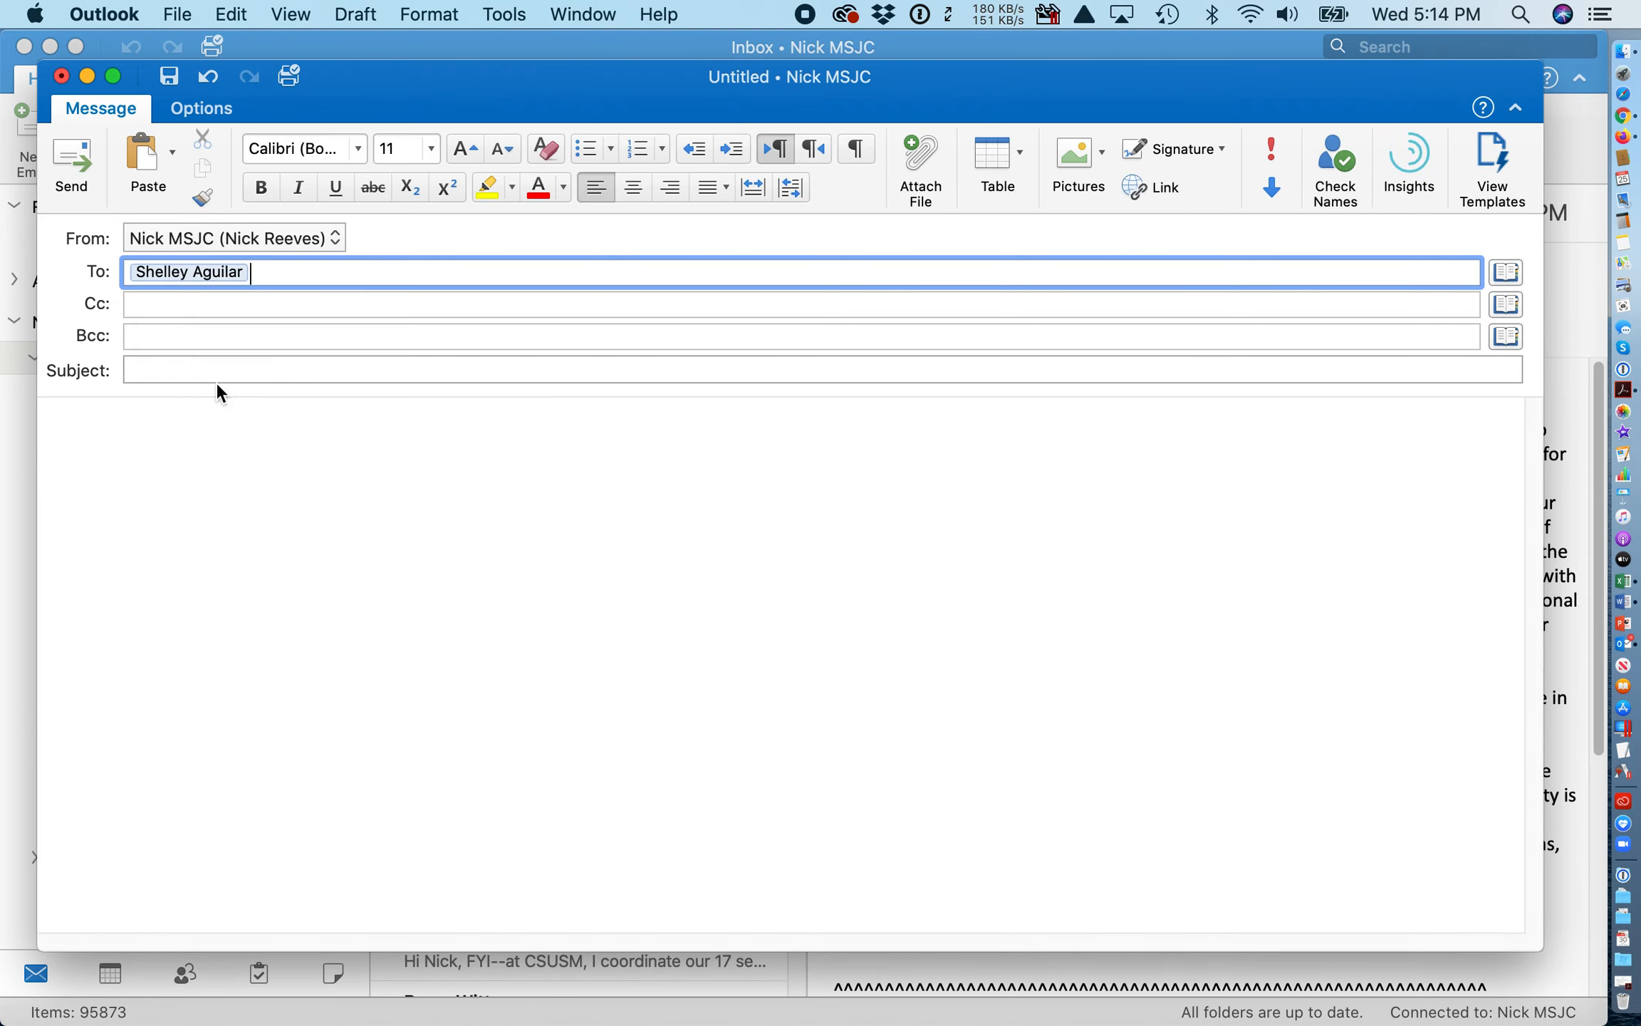
click(163, 370)
text(Example)
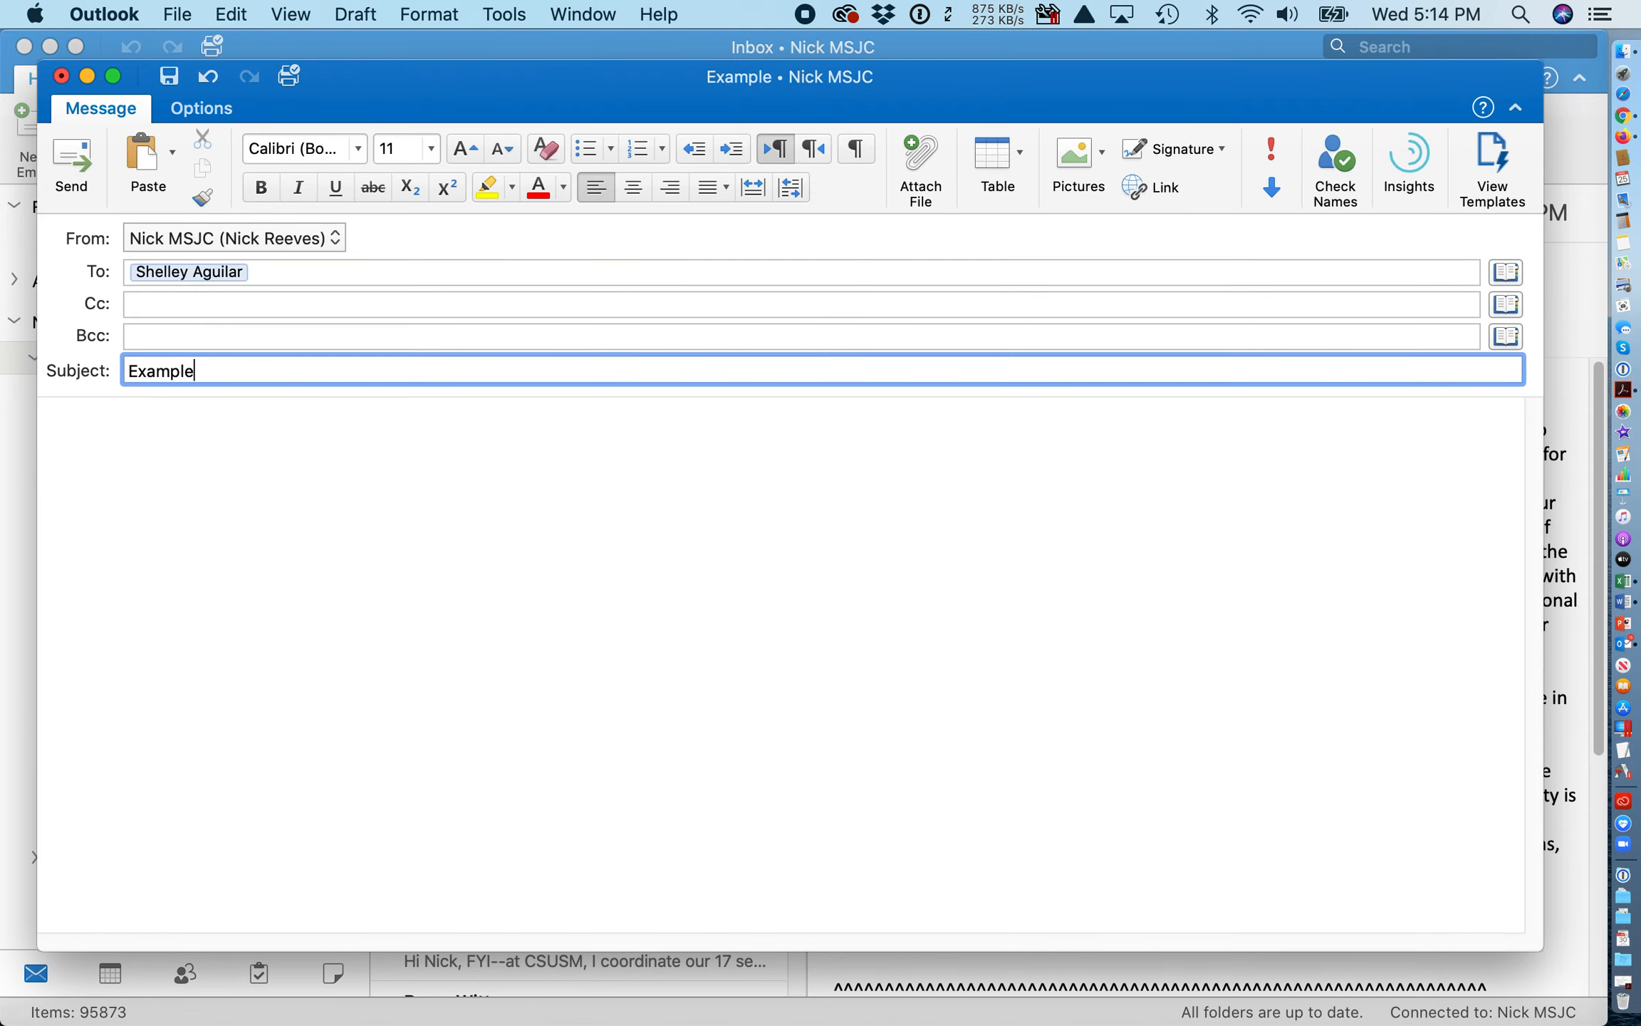
text( Zoom Meeting)
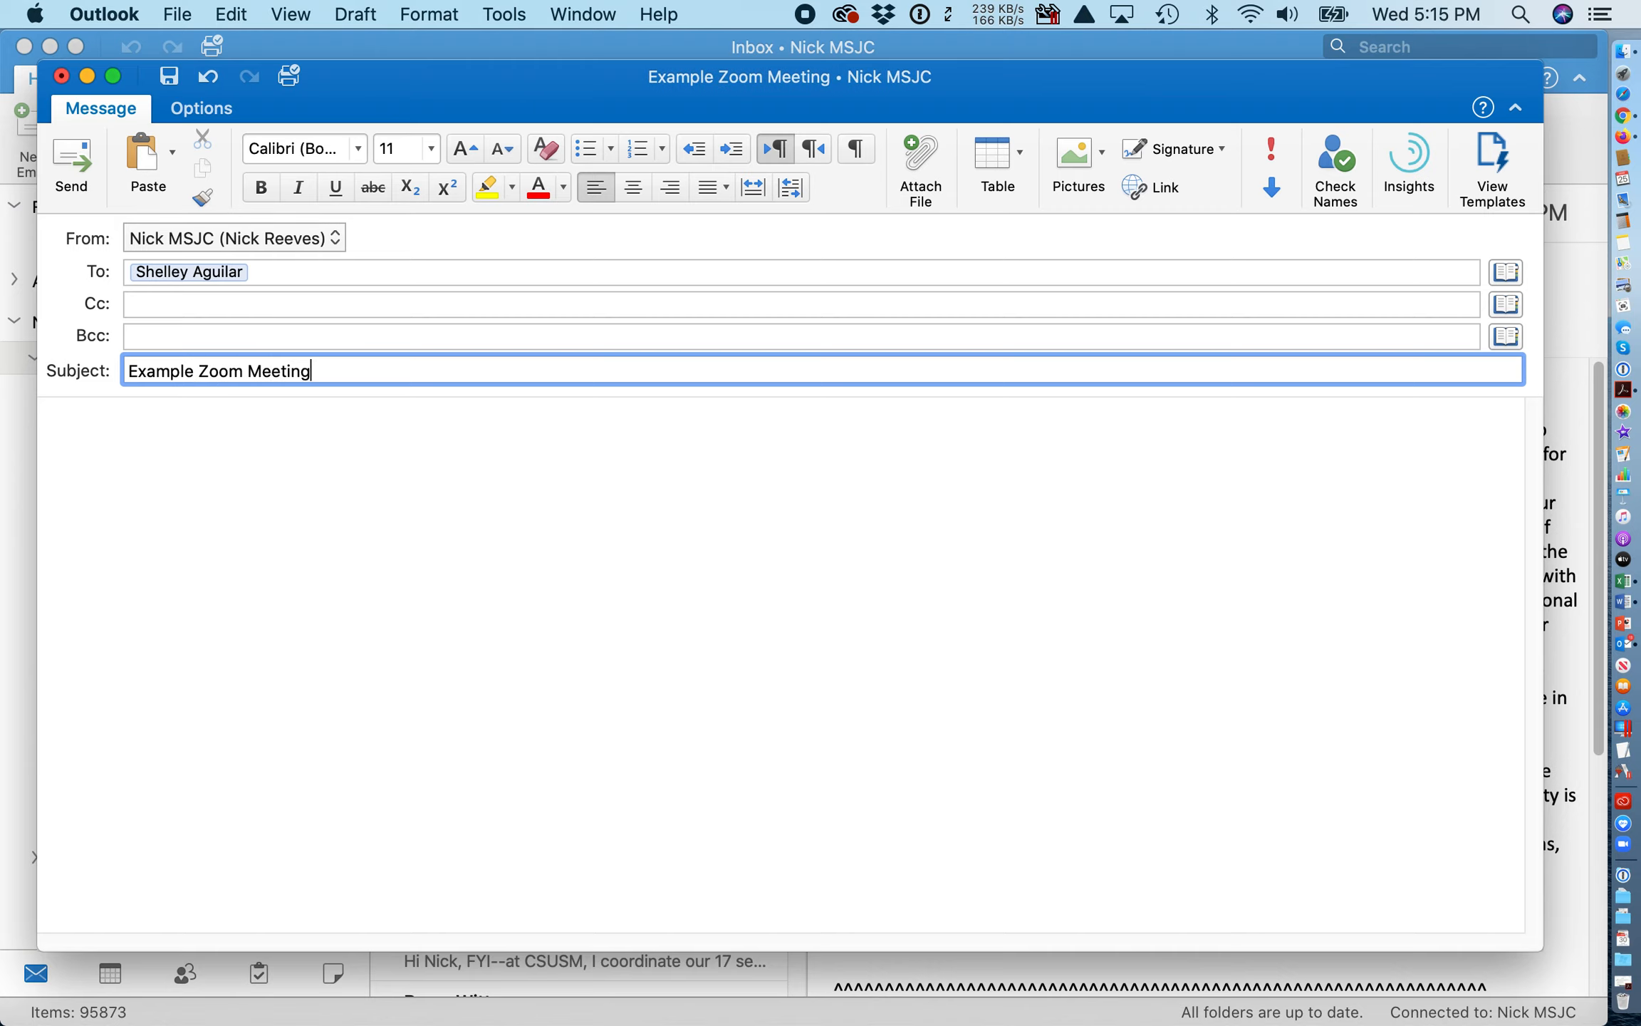
Paste the copied meeting invitation into the email body and review its join link and dial-in details
key(Tab)
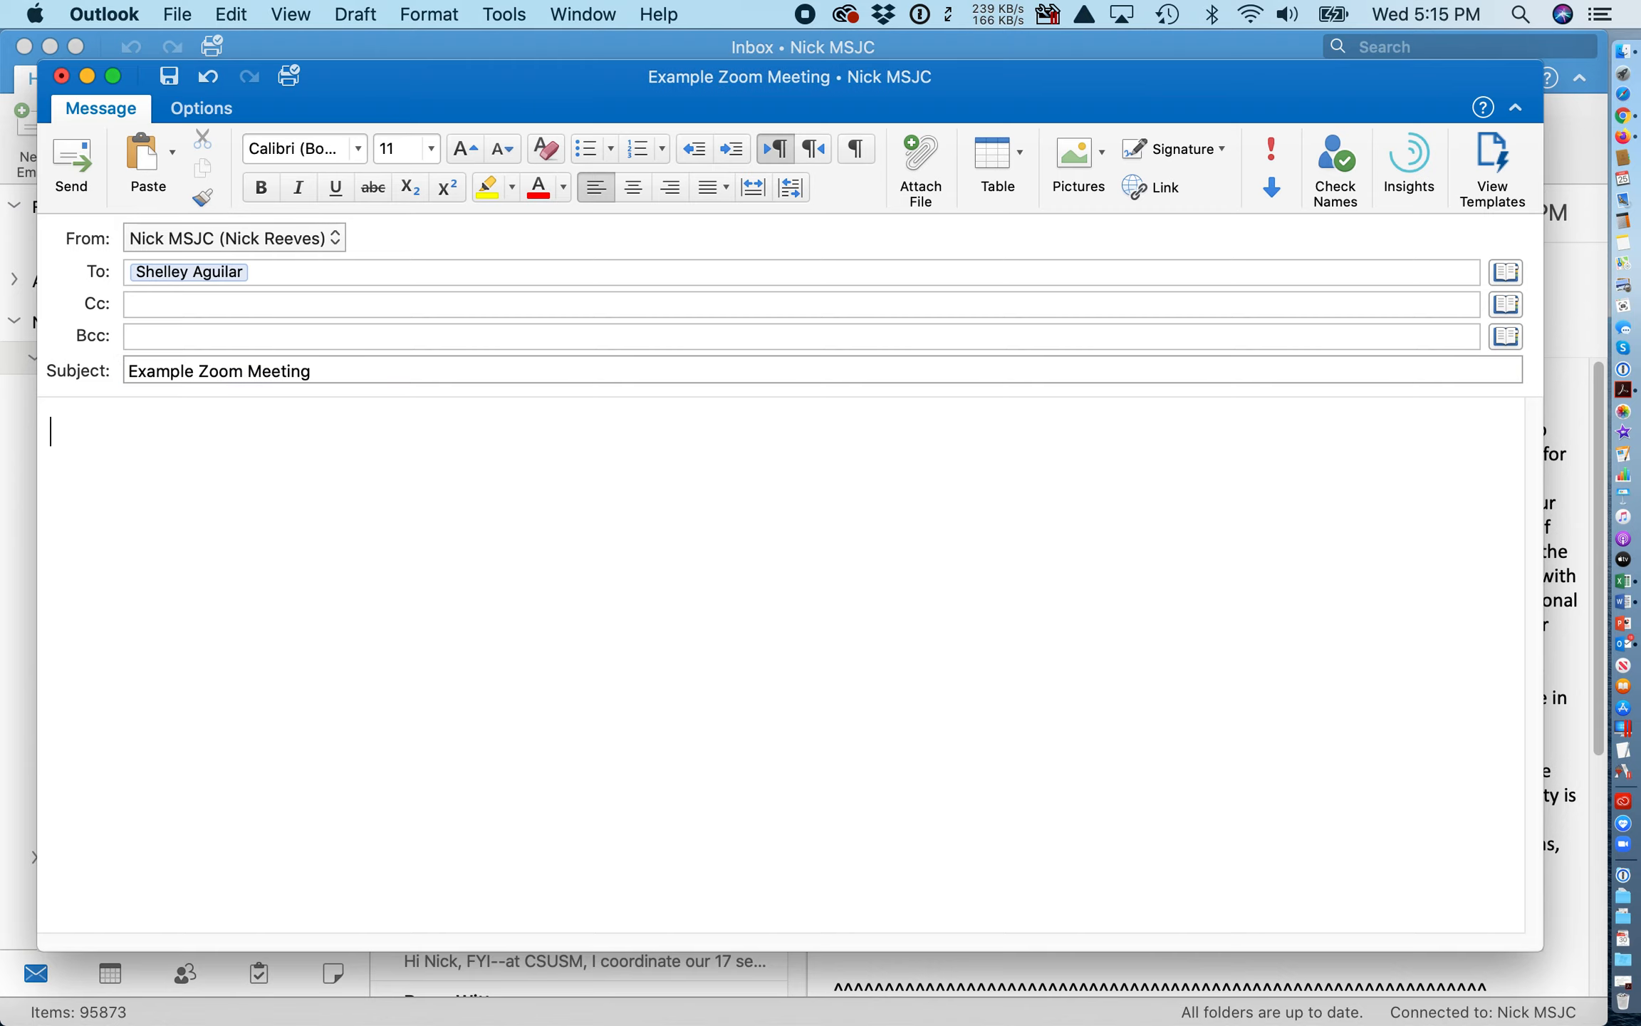
key(super+v)
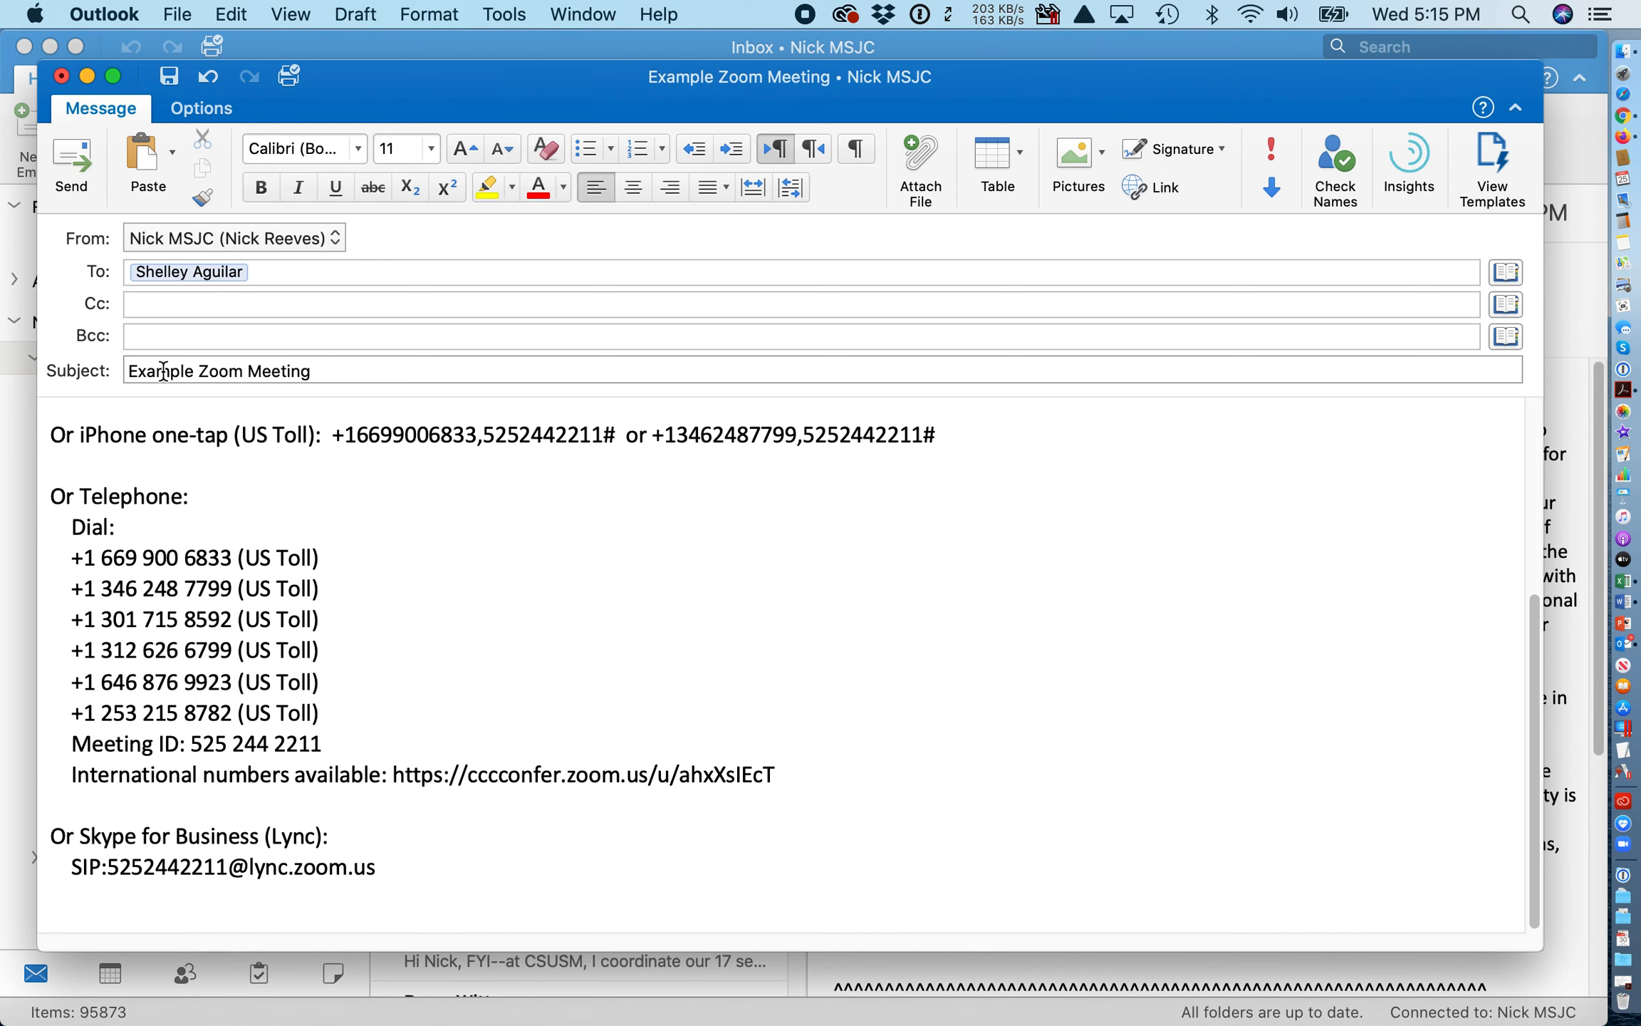
scroll(179, 460, up, 5)
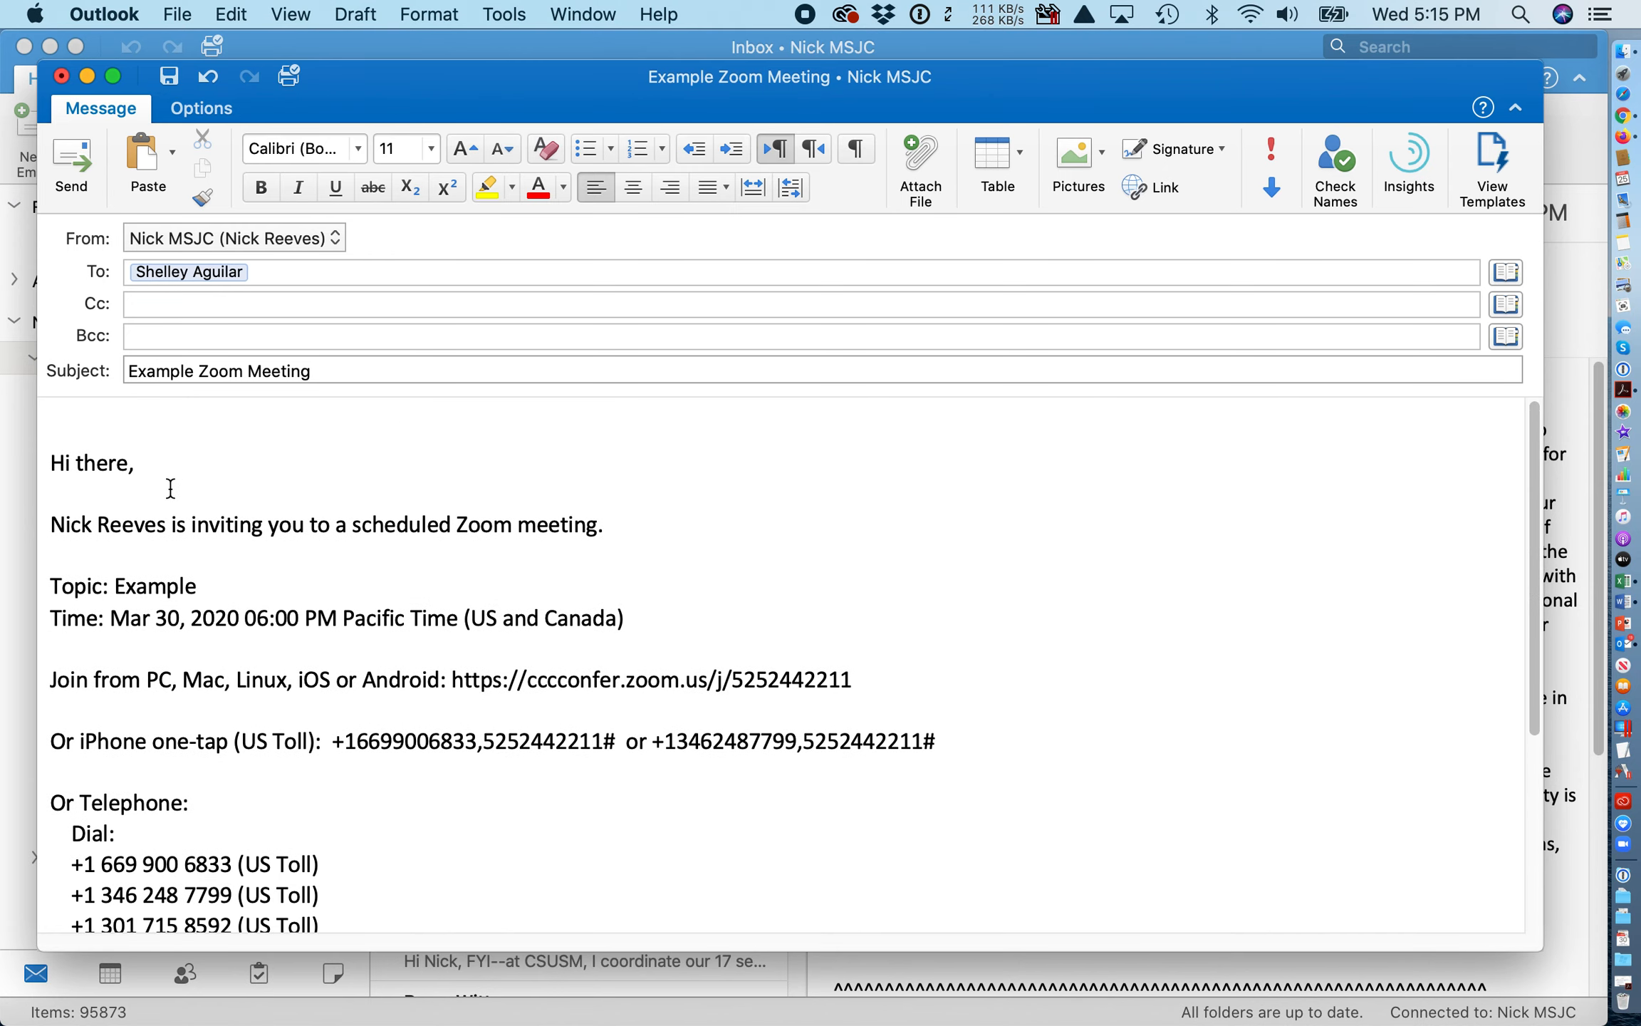
scroll(303, 782, down, 4)
scroll(303, 783, up, 3)
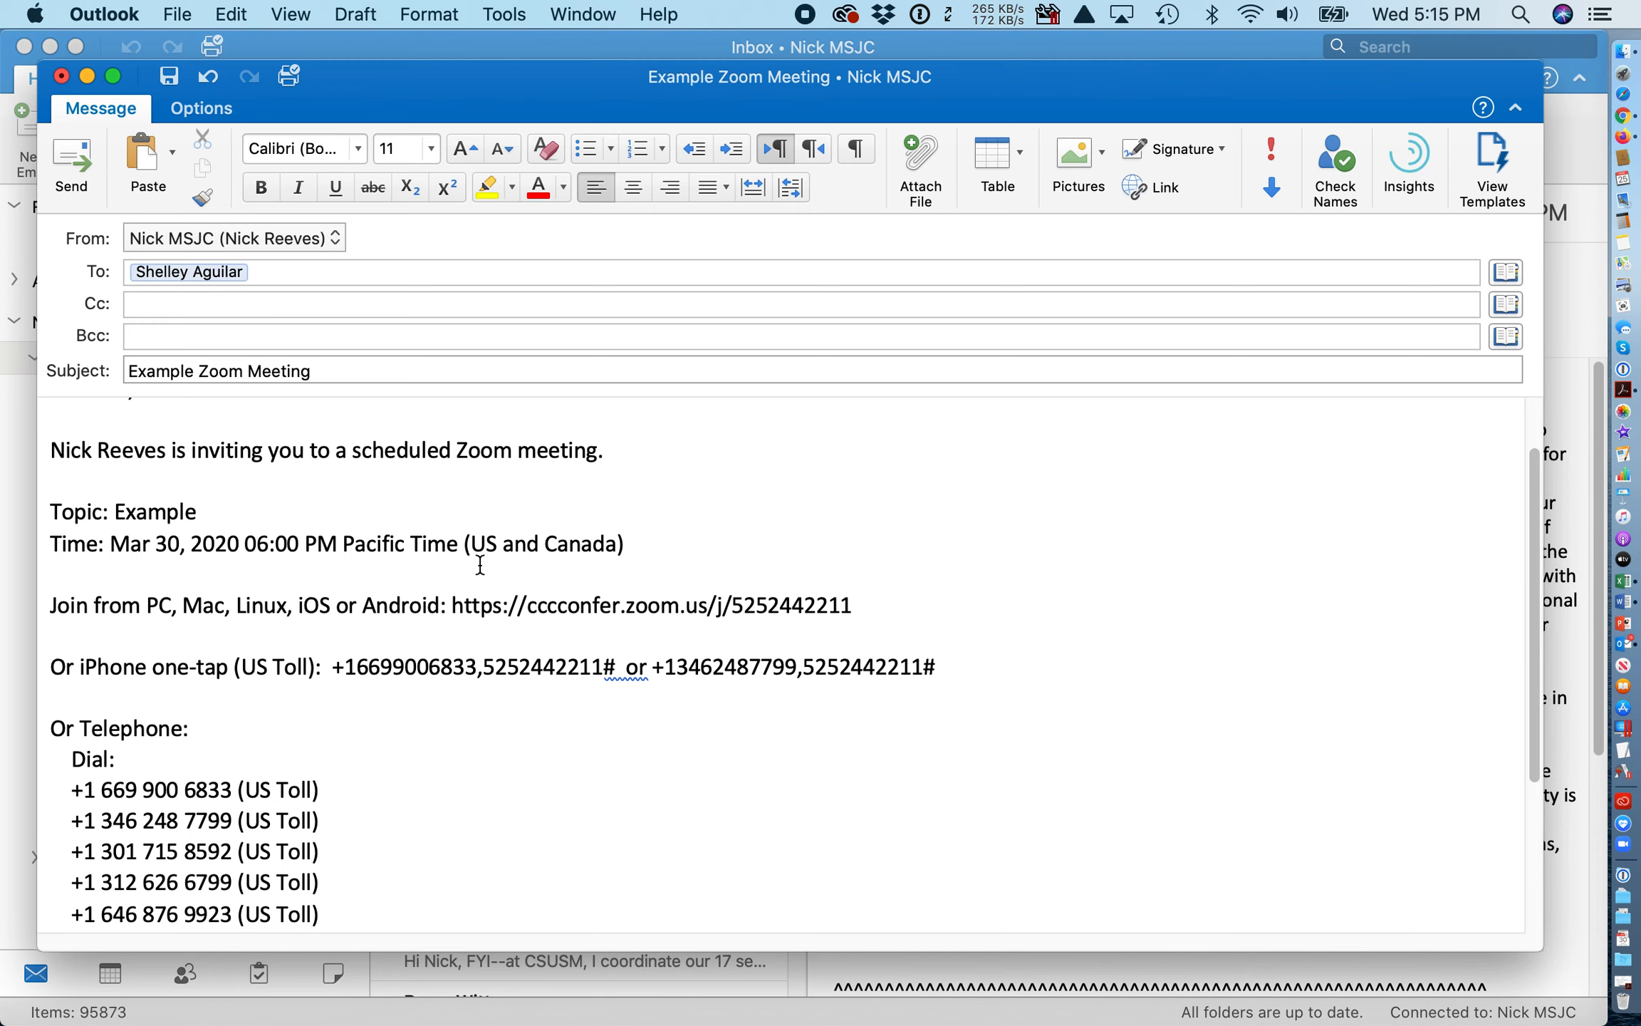
scroll(480, 564, up, 2)
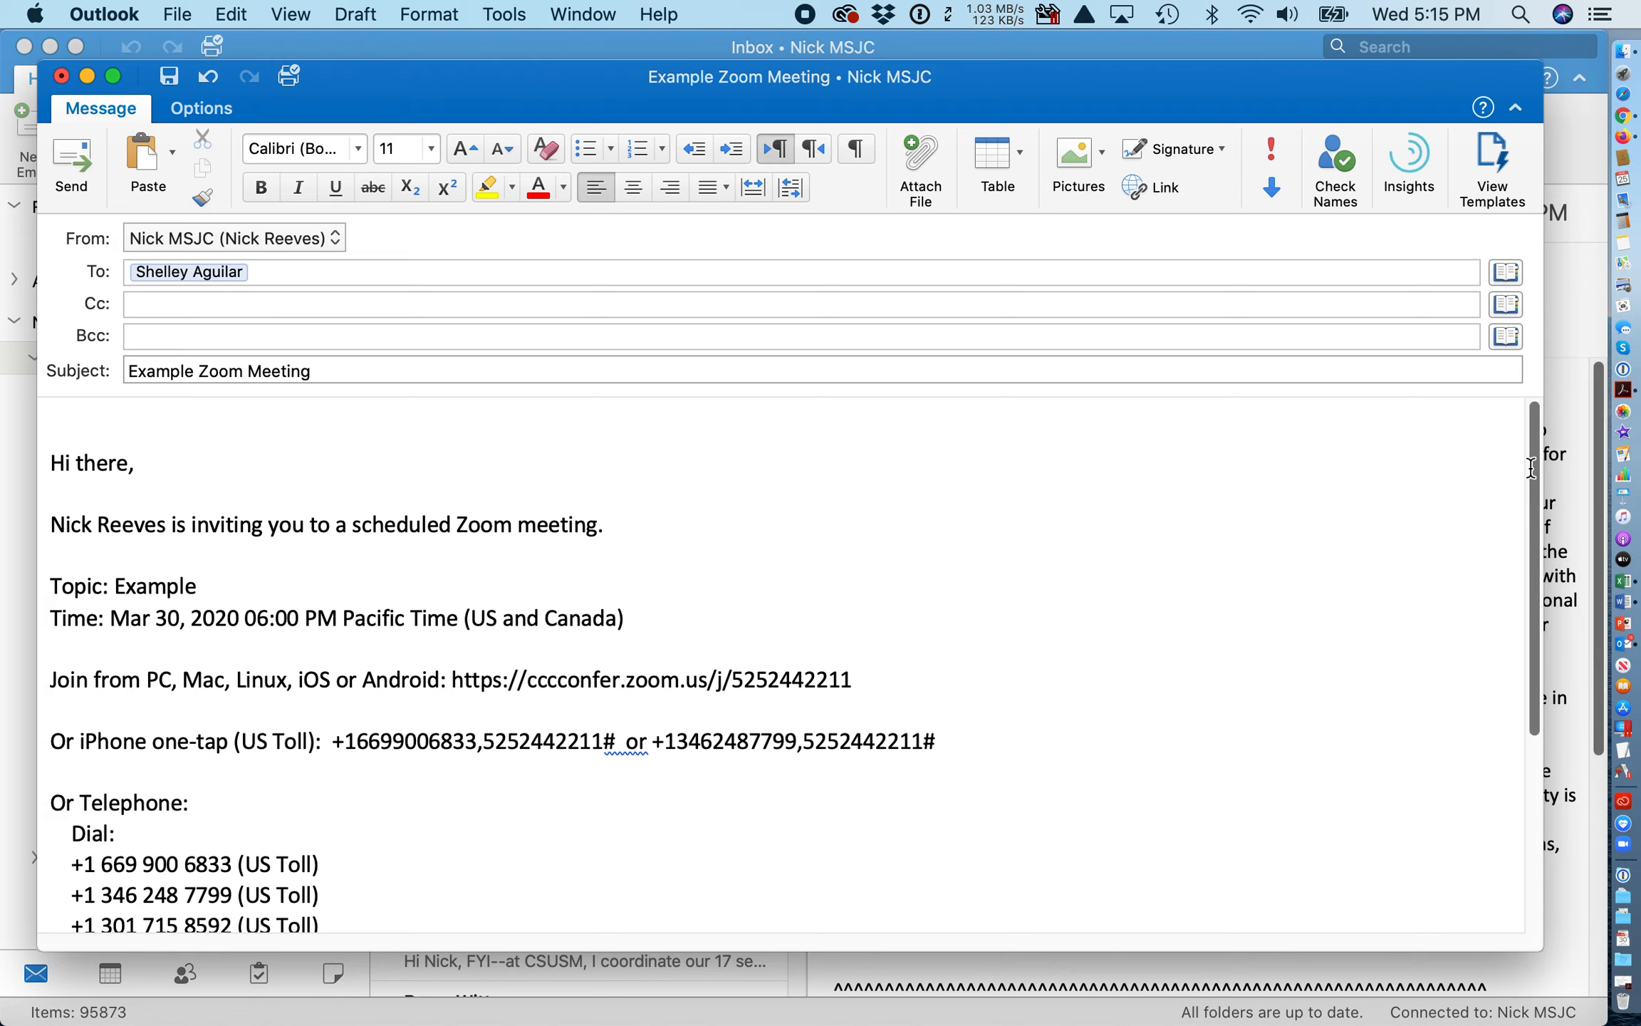
Switch back to Zoom in Chrome, dismiss the meeting invitation dialog, and delete the Example meeting scheduled for Mar 30, 2020
click(1620, 119)
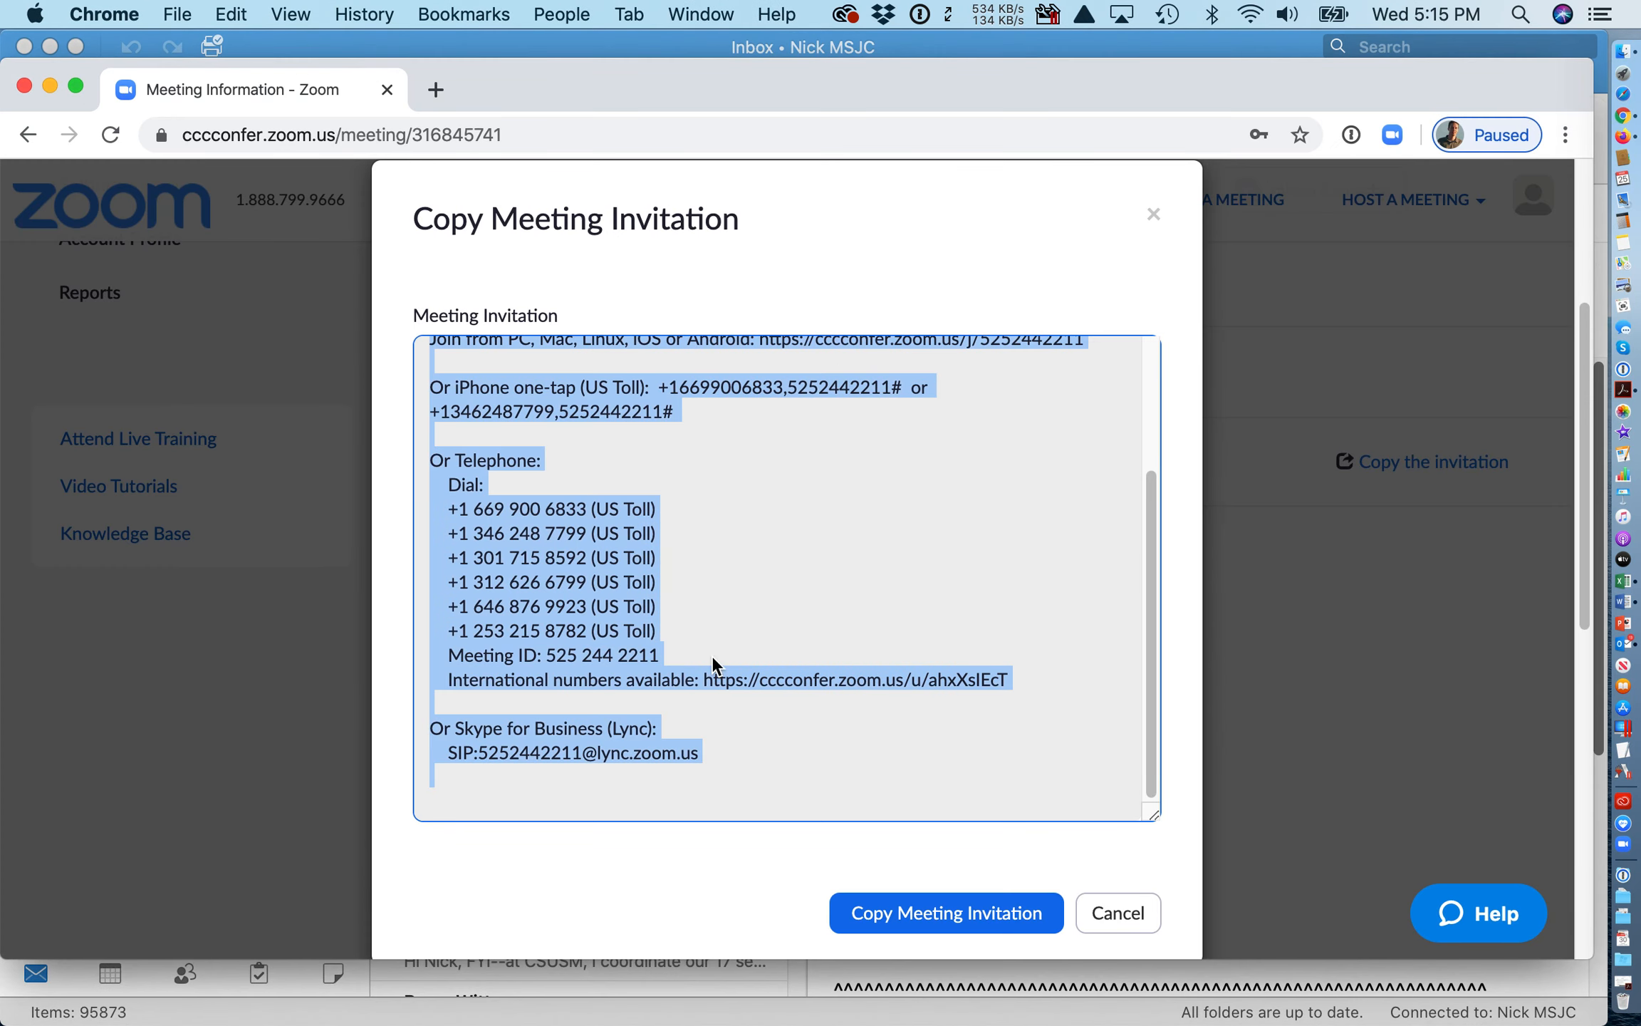
click(1117, 918)
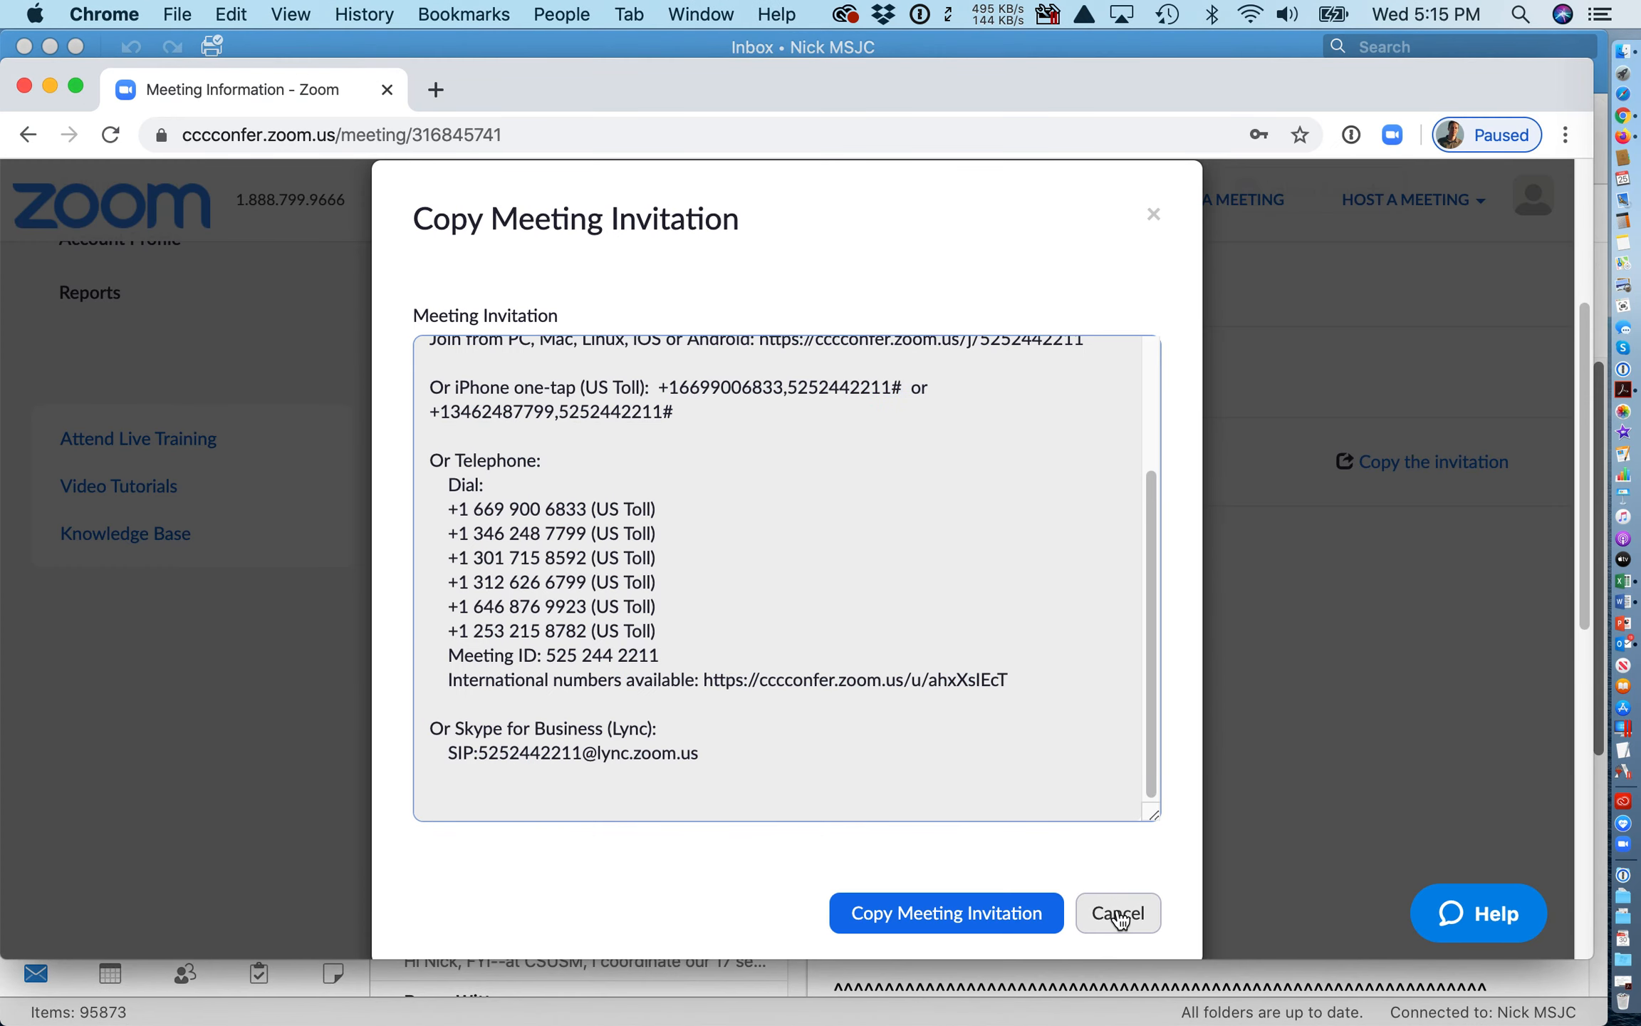
scroll(1019, 754, down, 5)
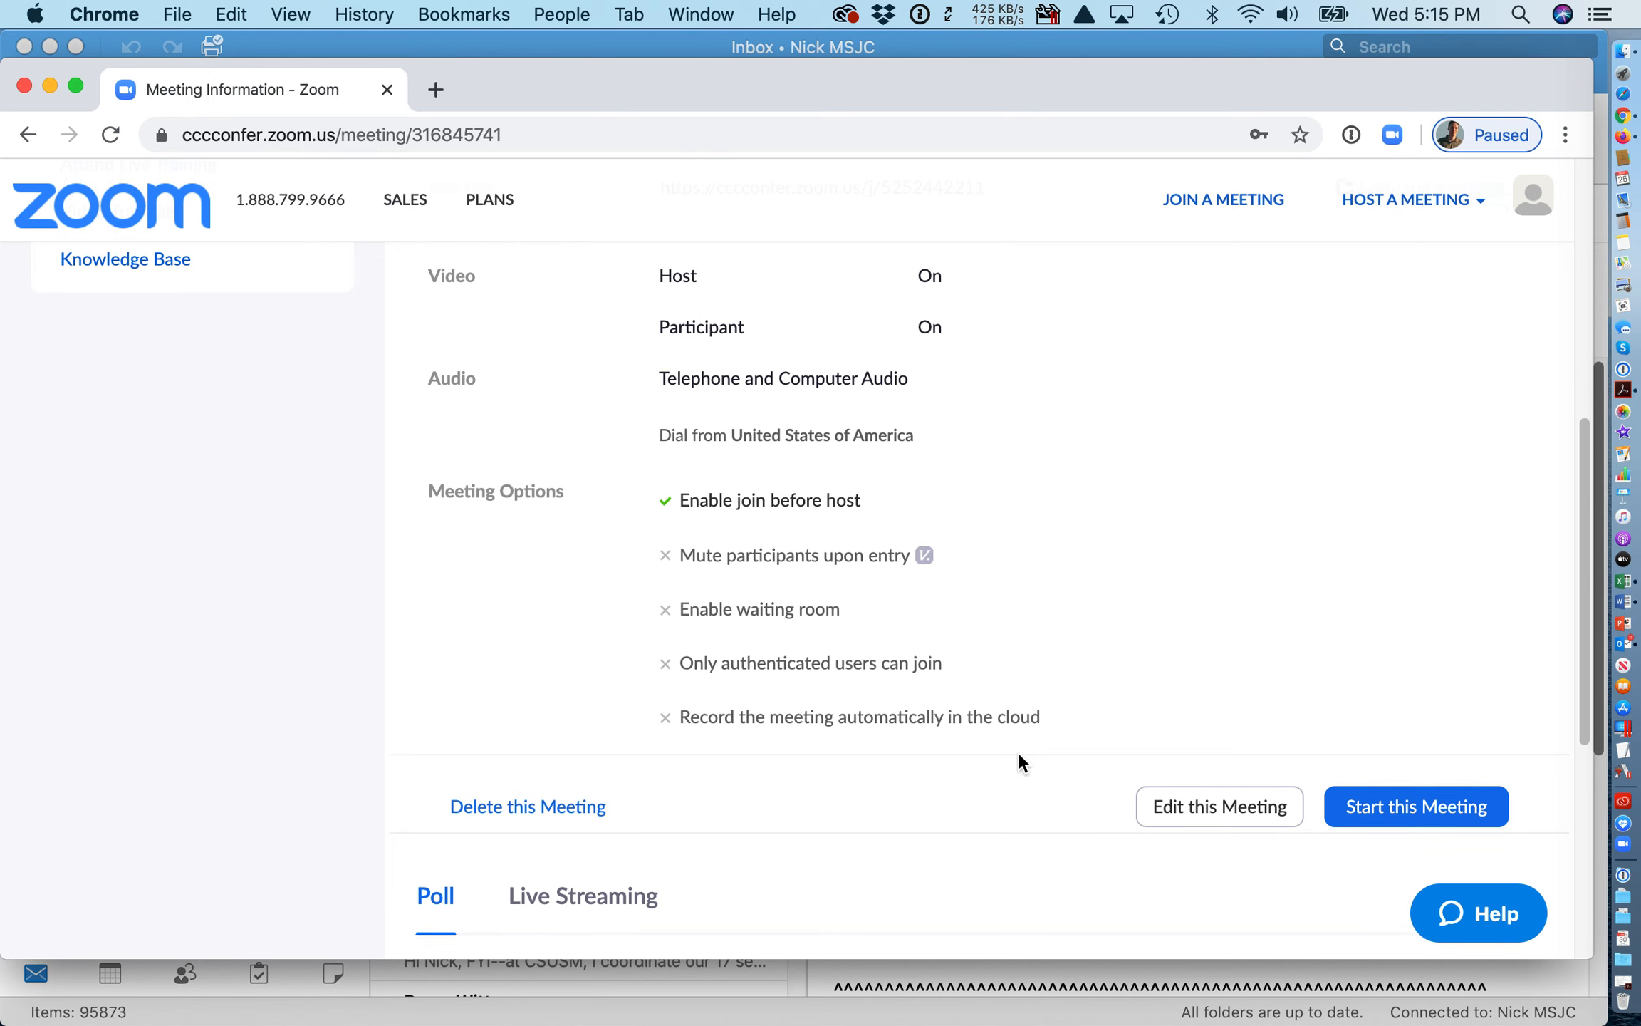
scroll(1019, 754, down, 5)
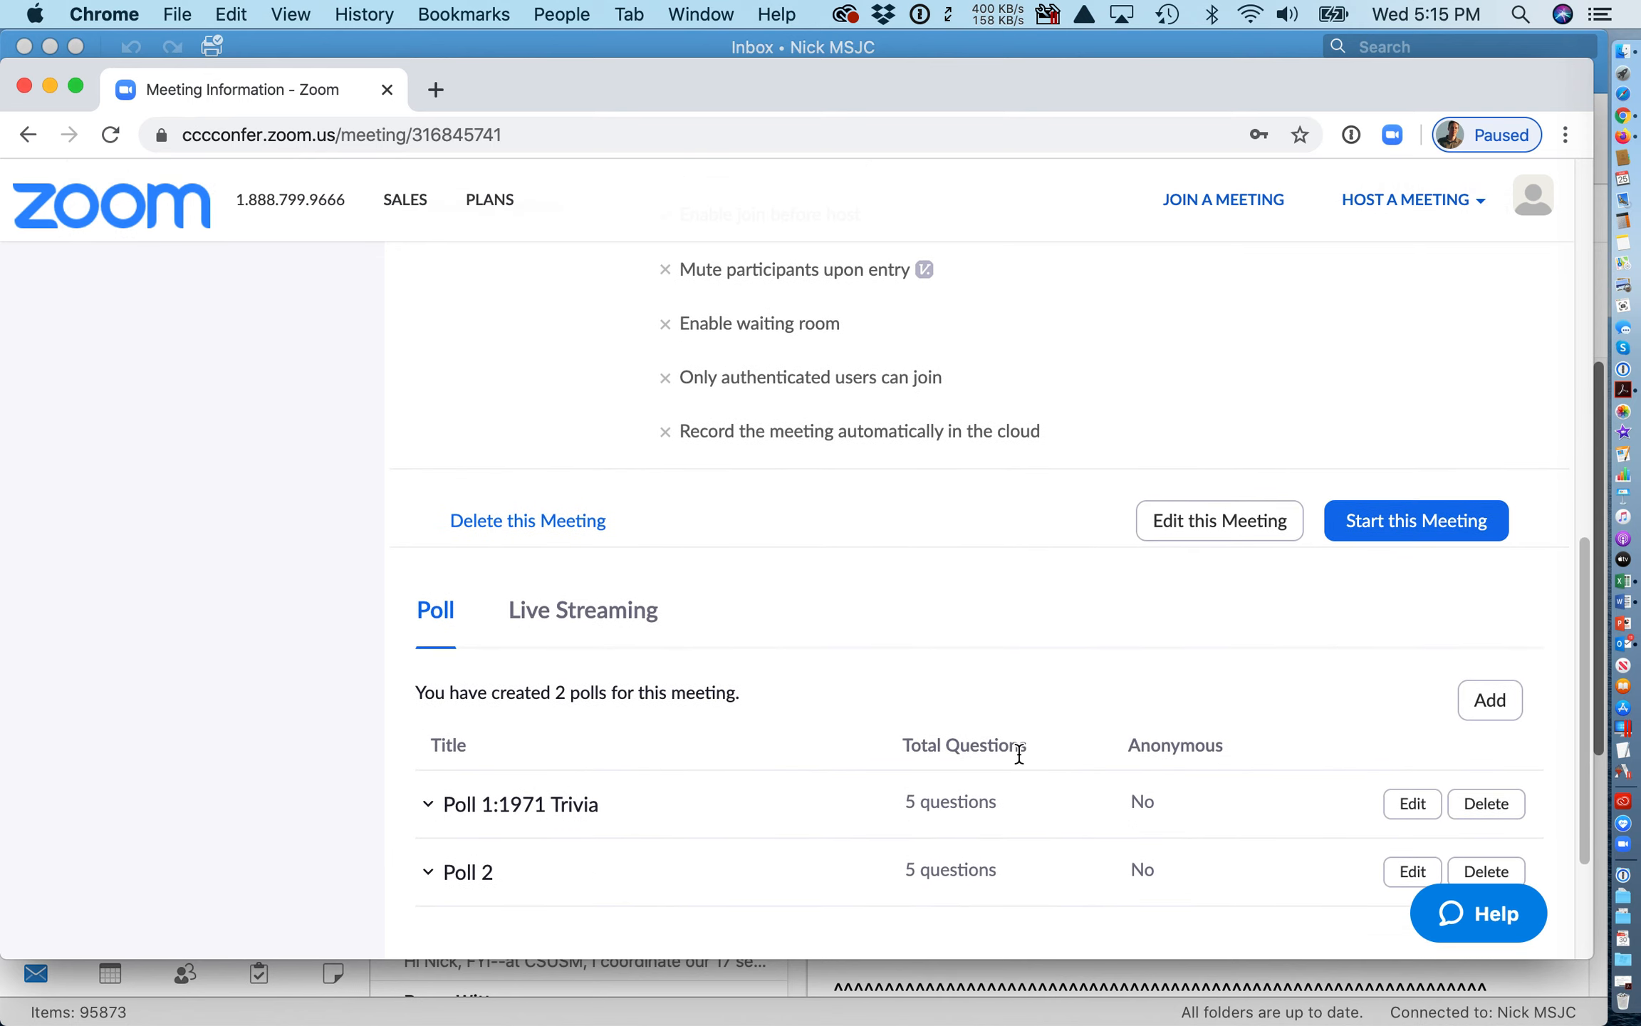
scroll(1018, 754, up, 4)
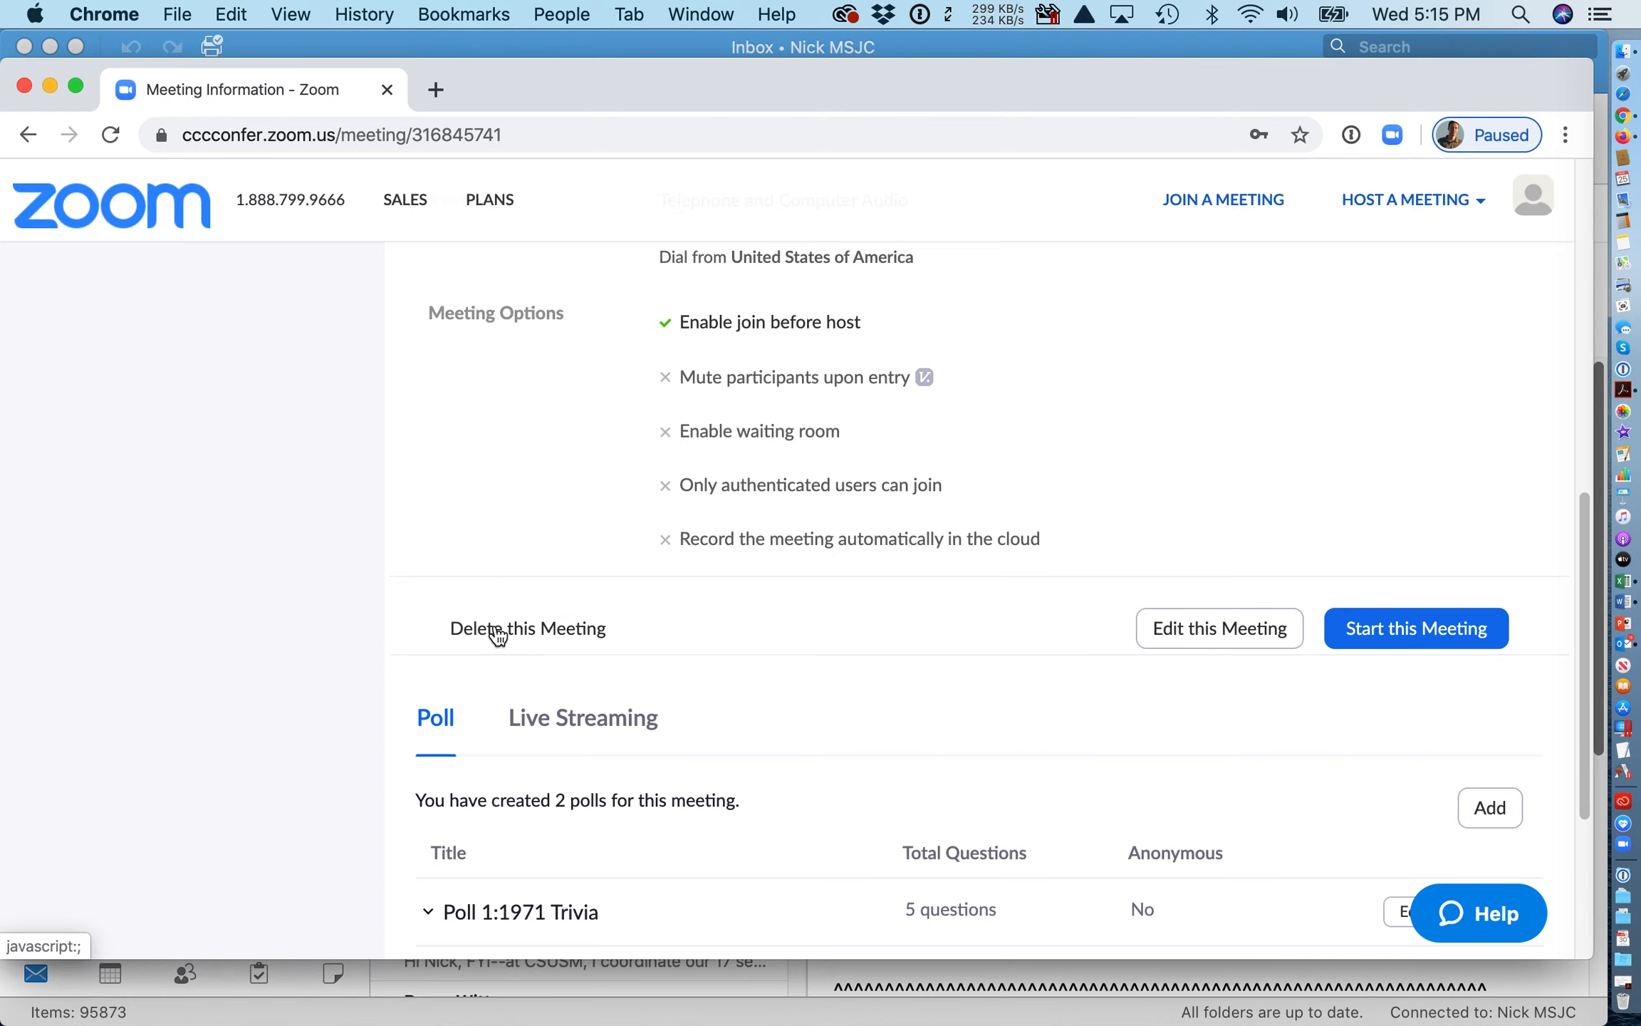
scroll(497, 634, up, 2)
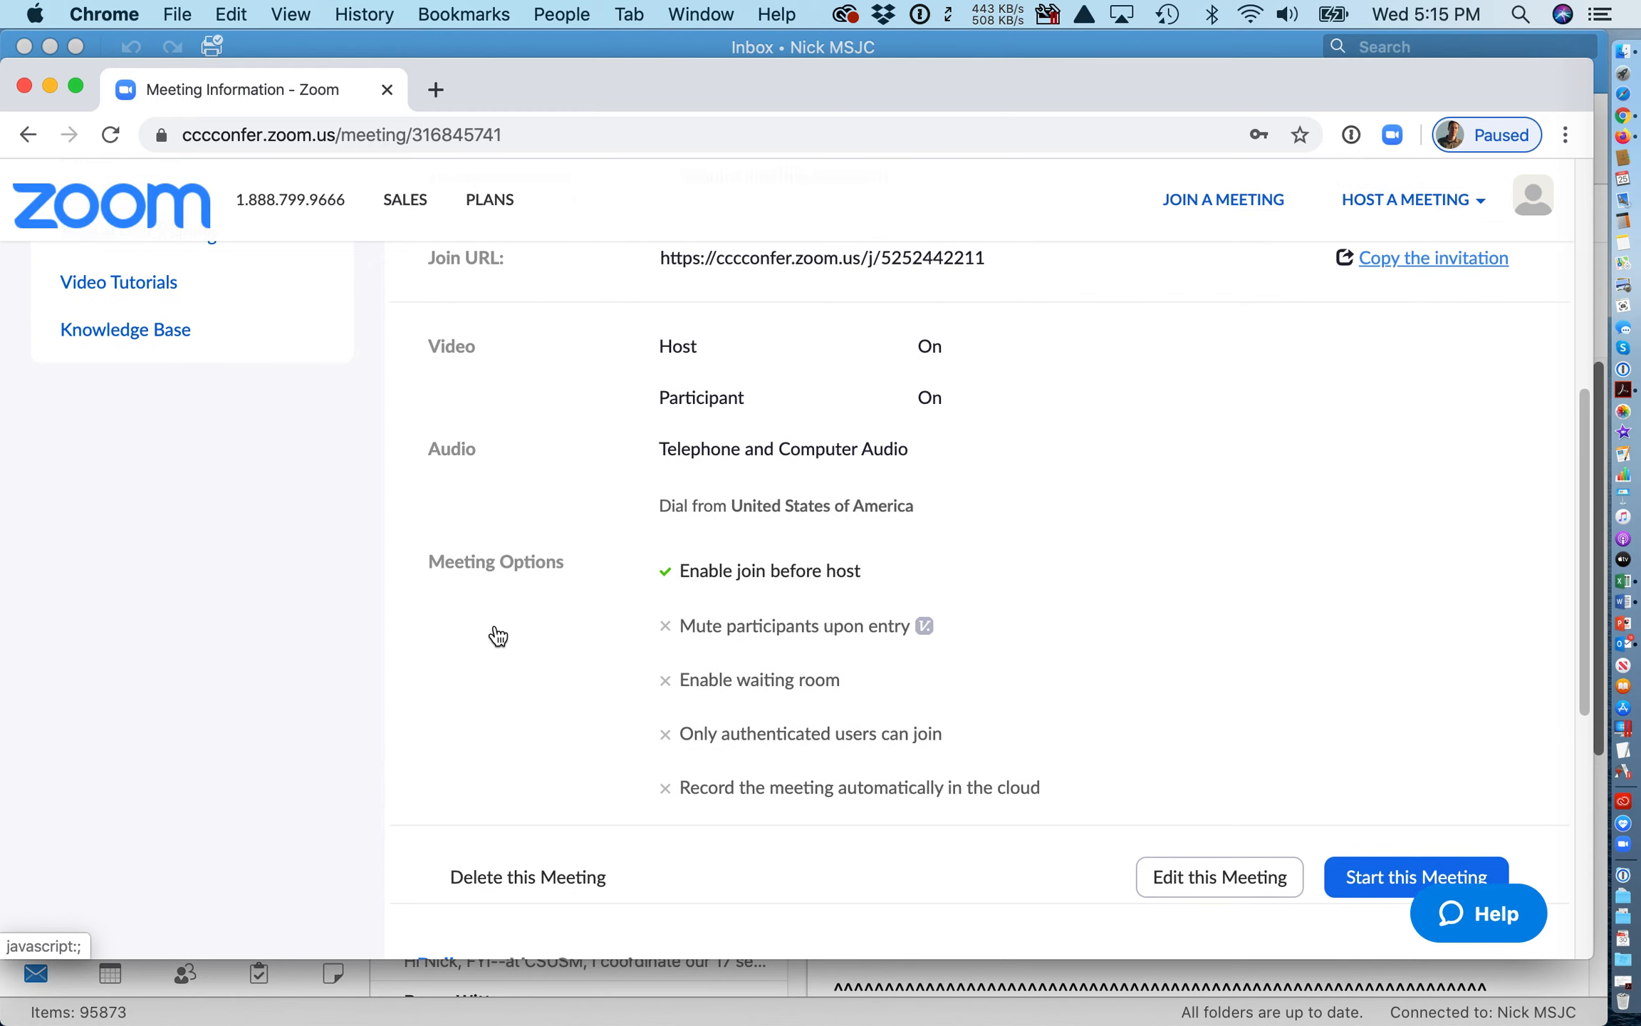
scroll(497, 634, down, 1)
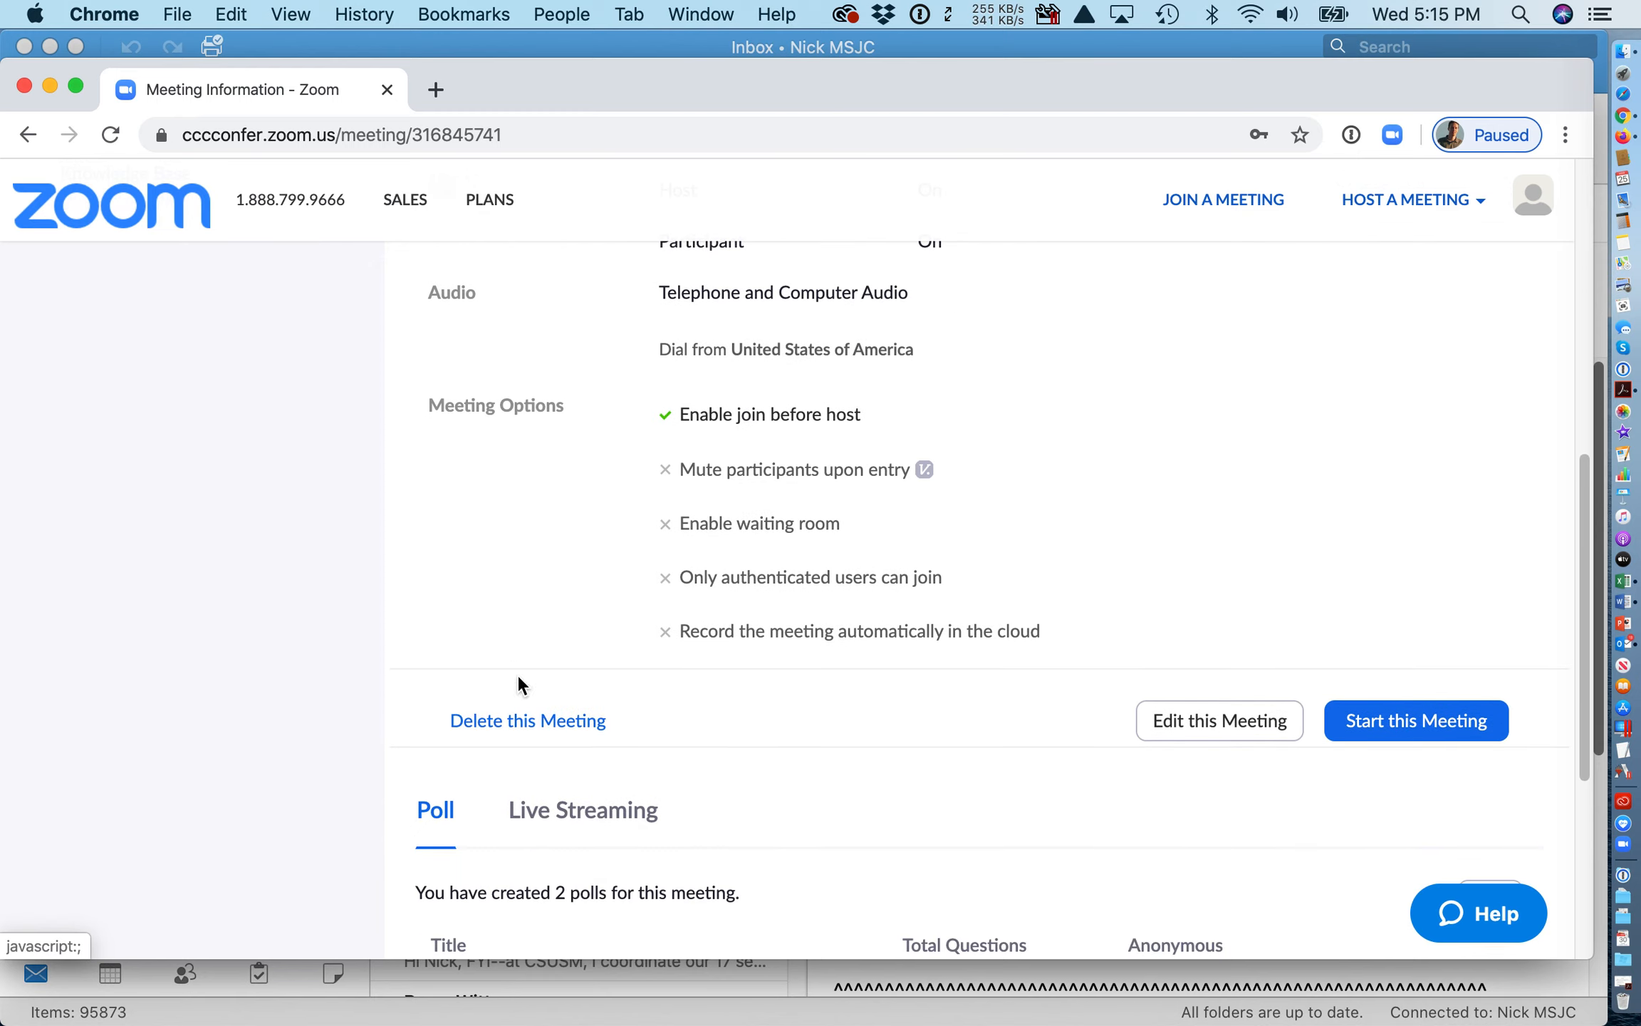
click(577, 722)
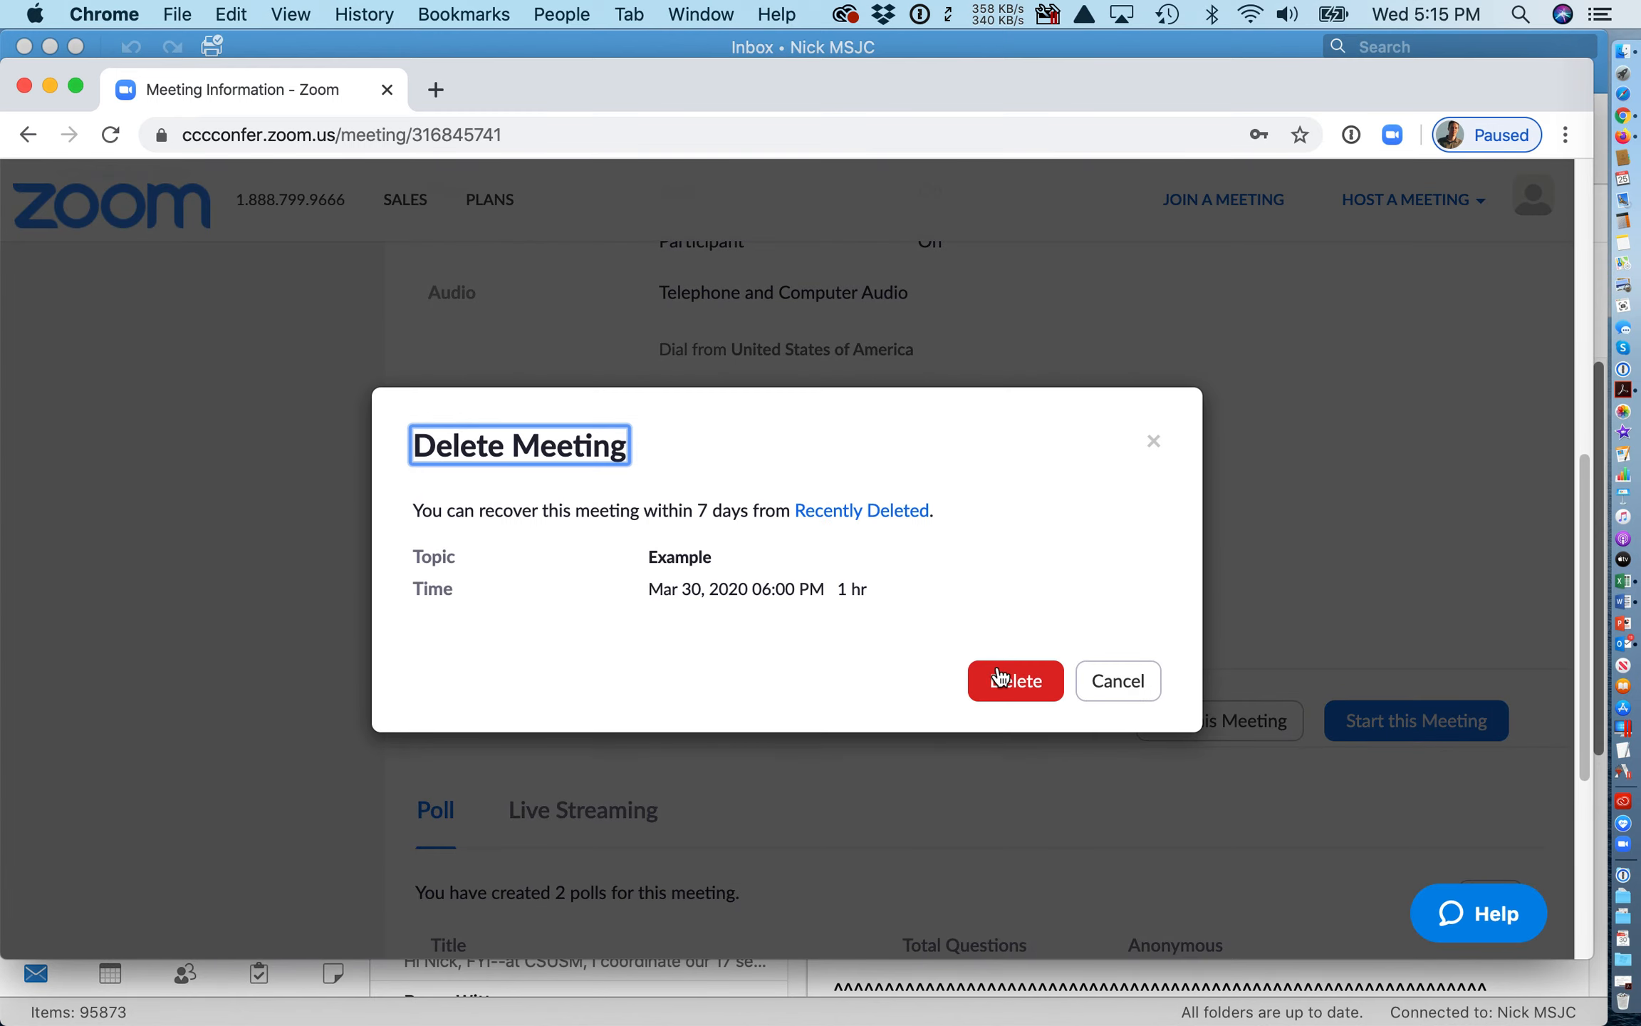
click(1014, 683)
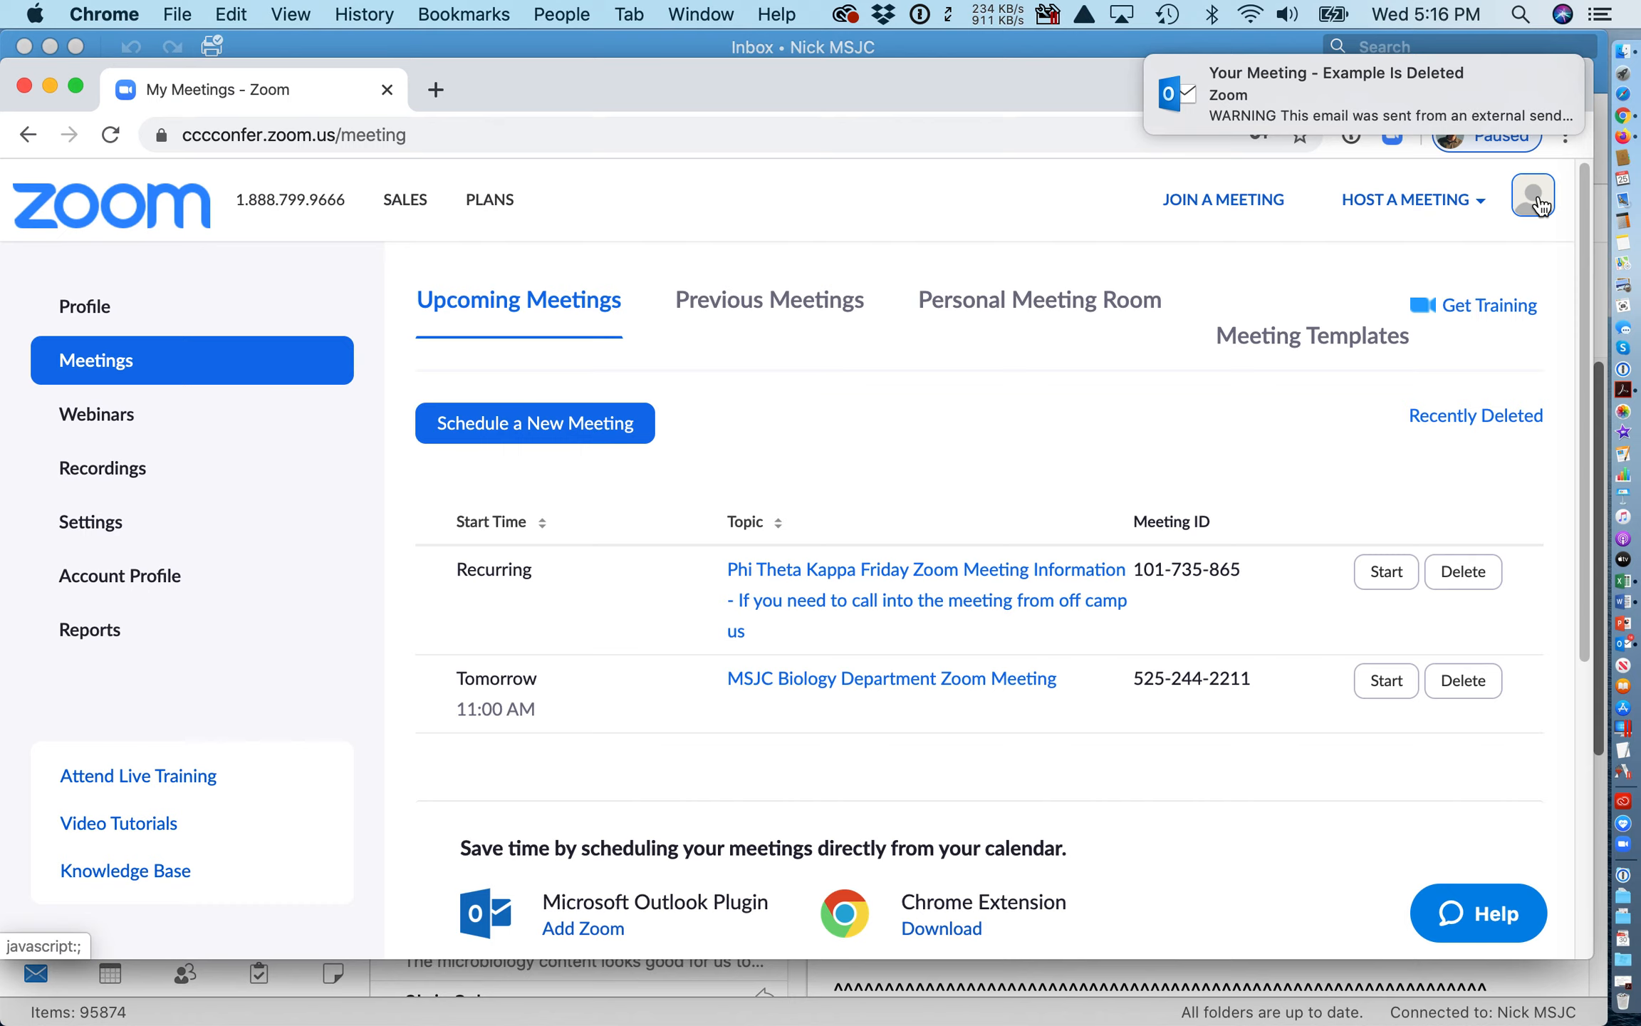
Sign out of the Zoom account from the Meetings page
click(1537, 199)
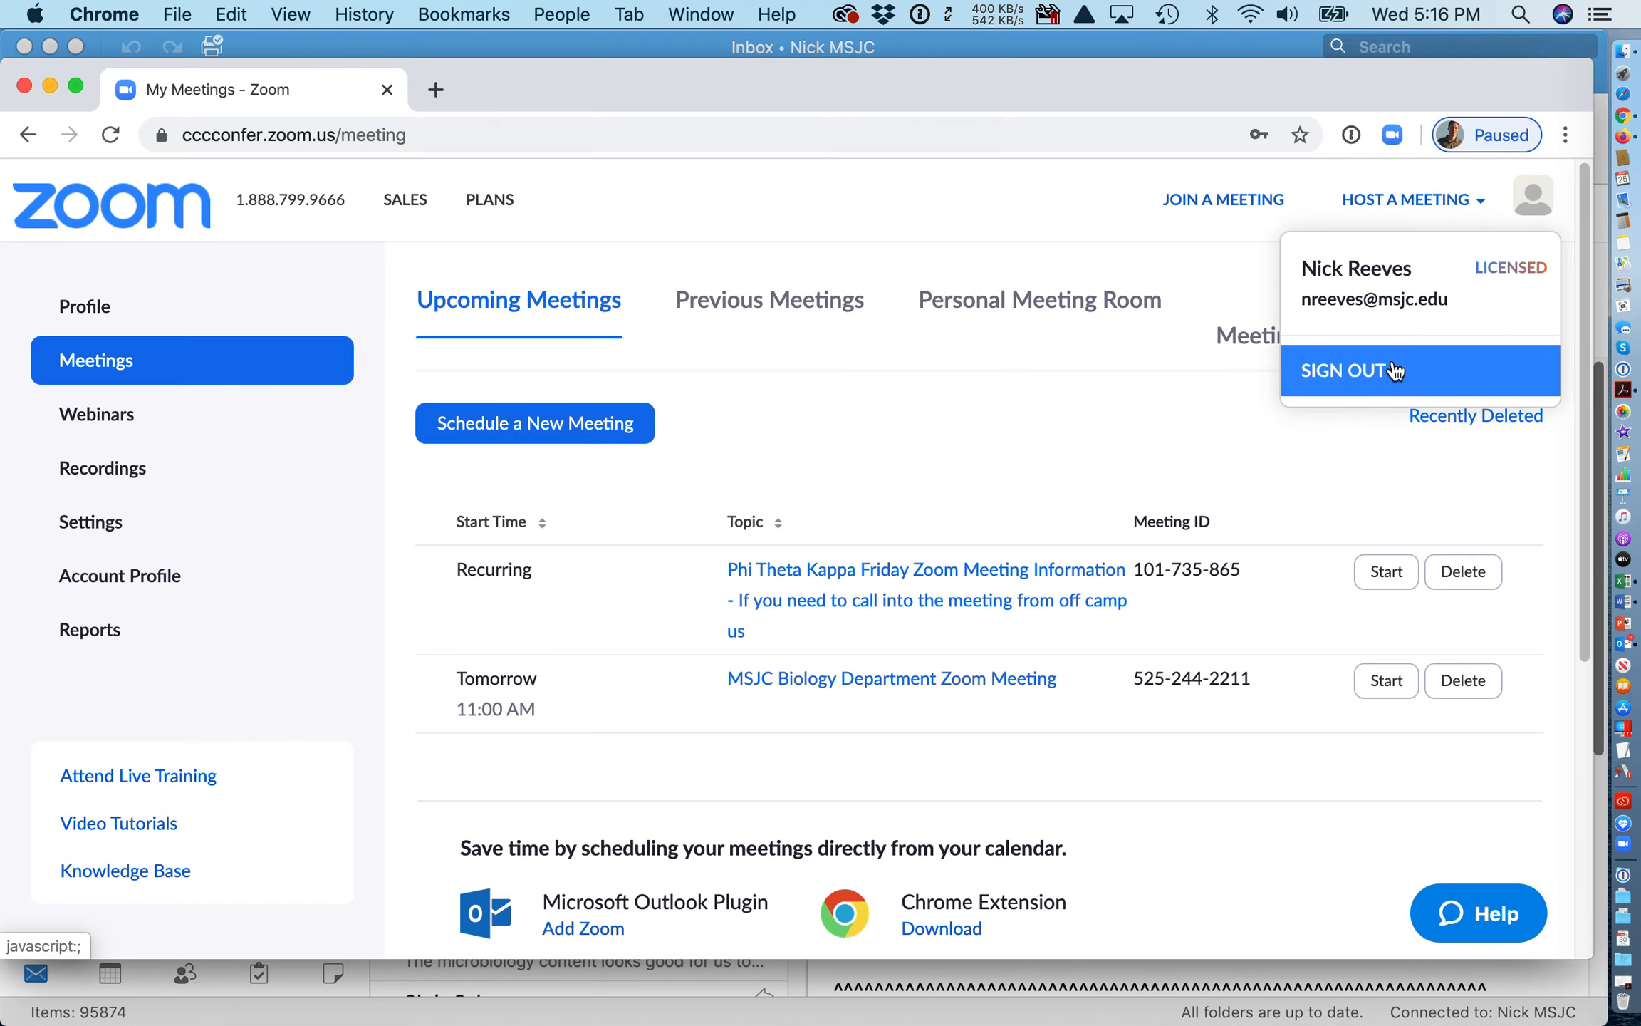
click(1369, 371)
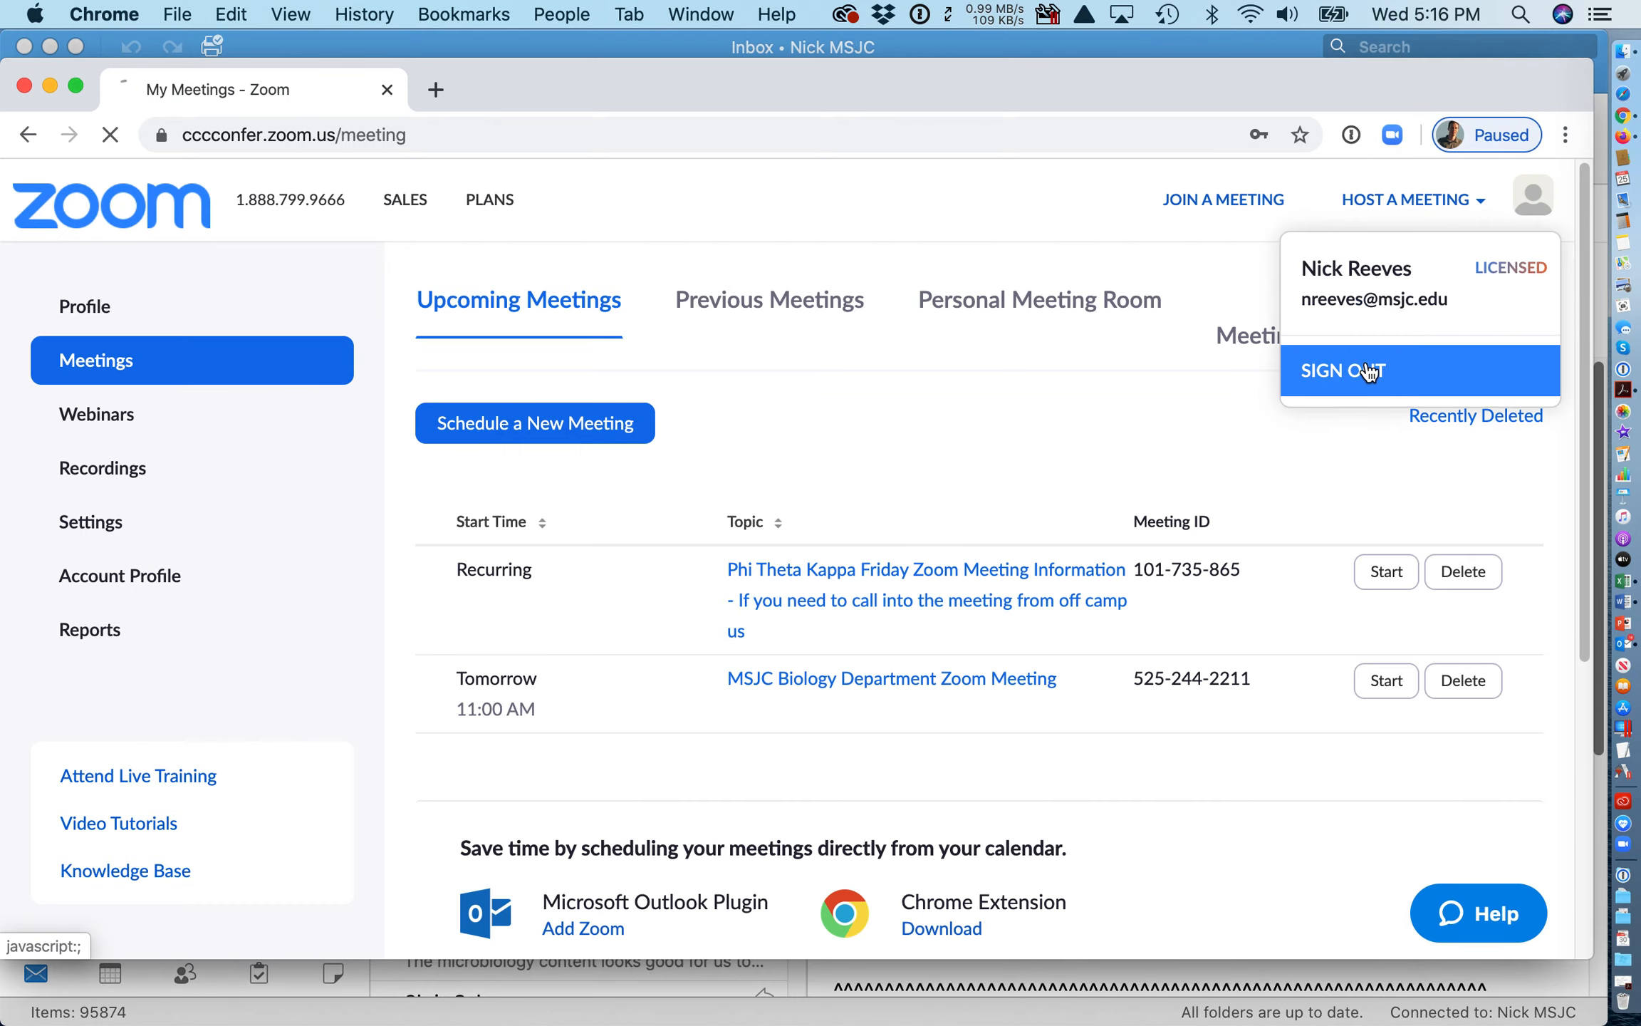